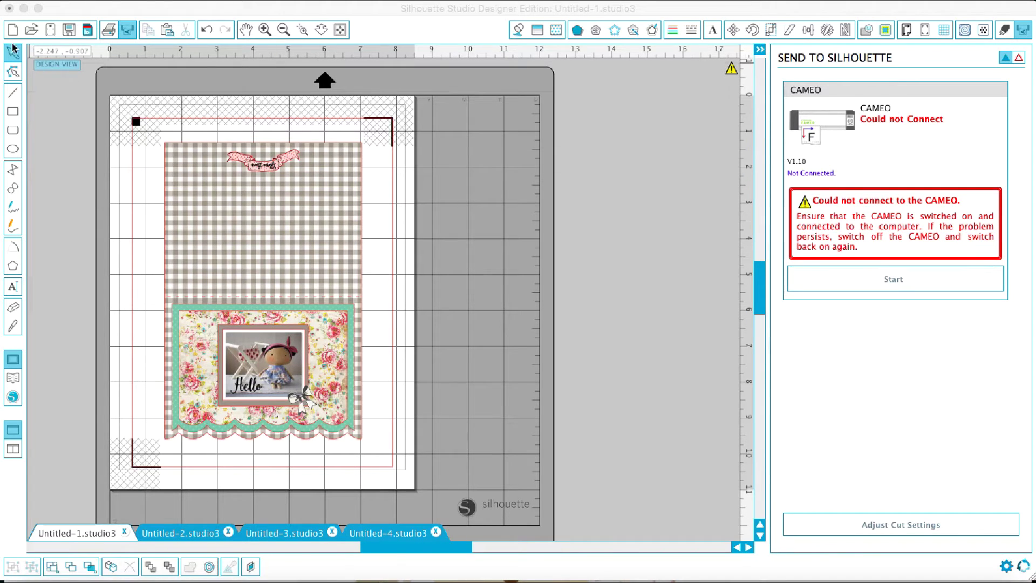
Create a new blank document and set its registration marks style to Type 1
left_click(12, 24)
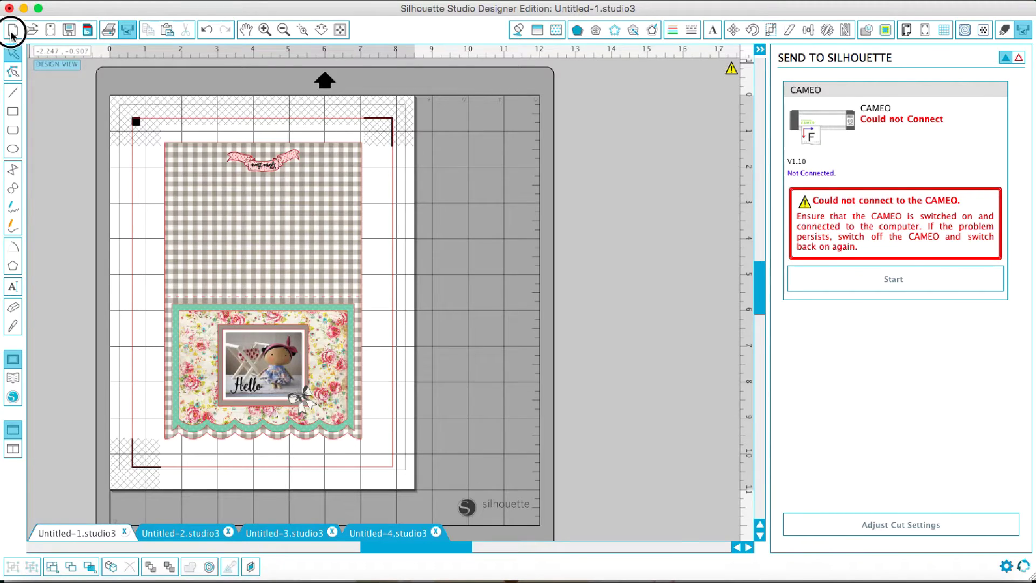
left_click(11, 27)
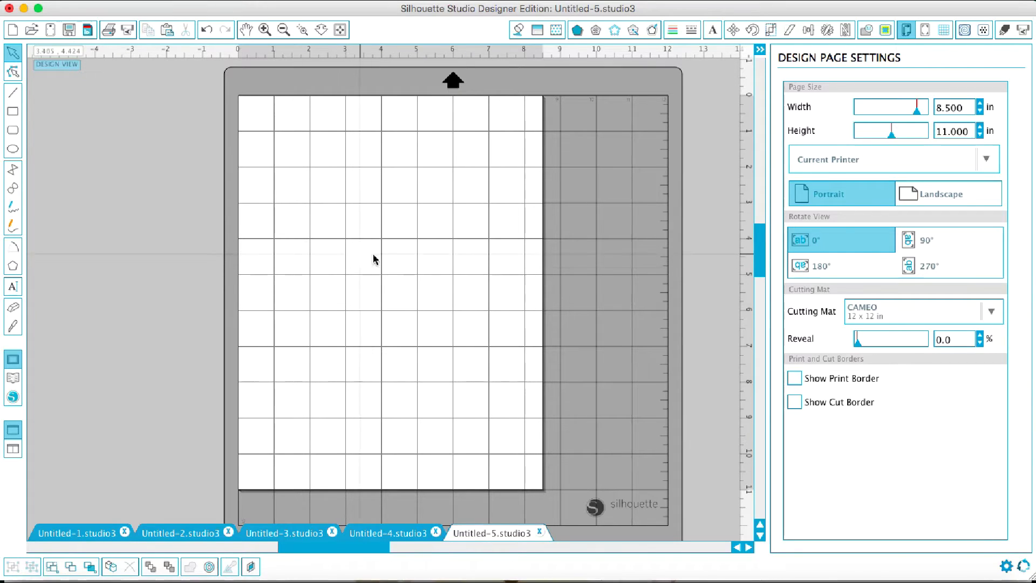
left_click(925, 33)
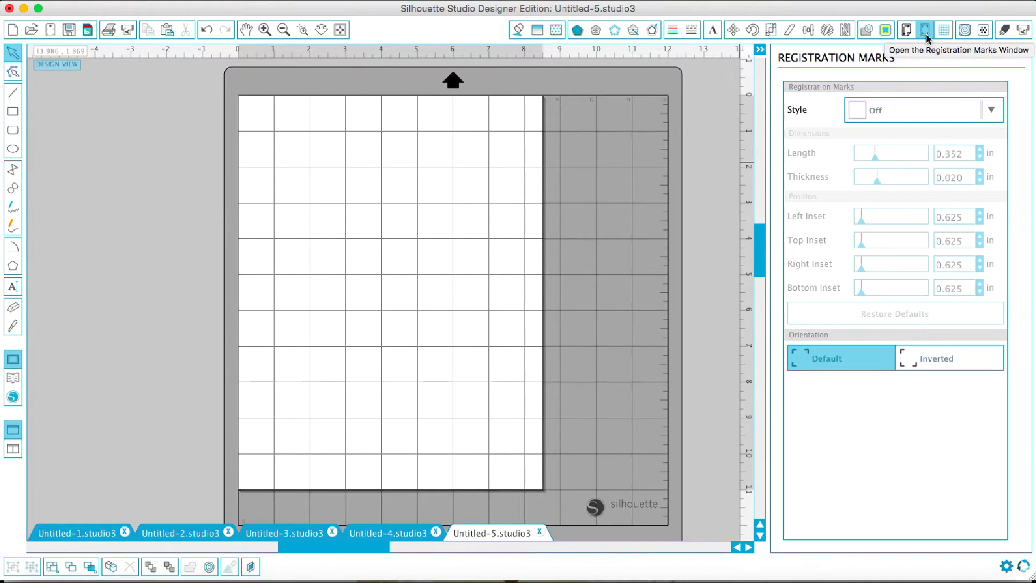
left_click(895, 120)
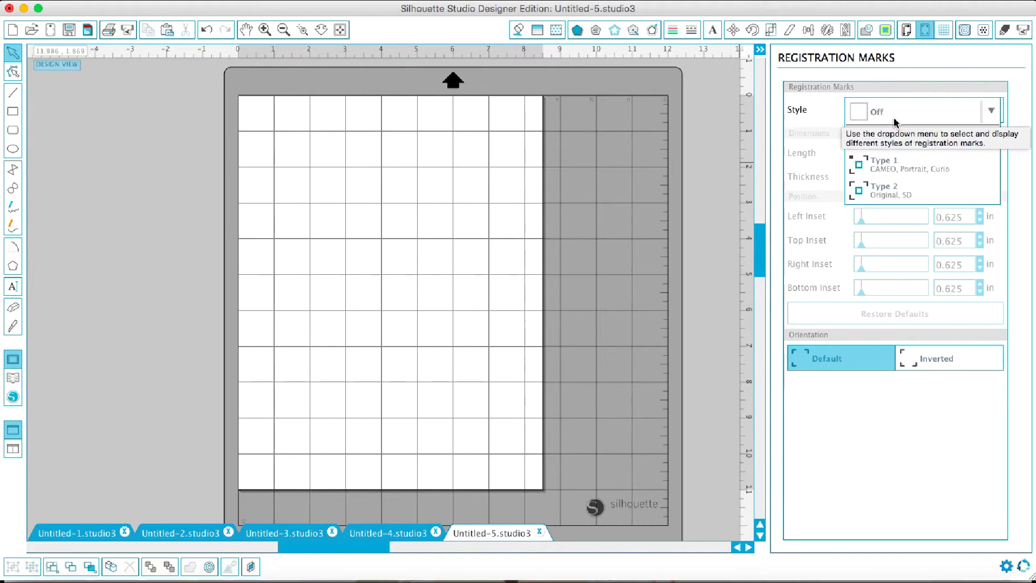
left_click(883, 165)
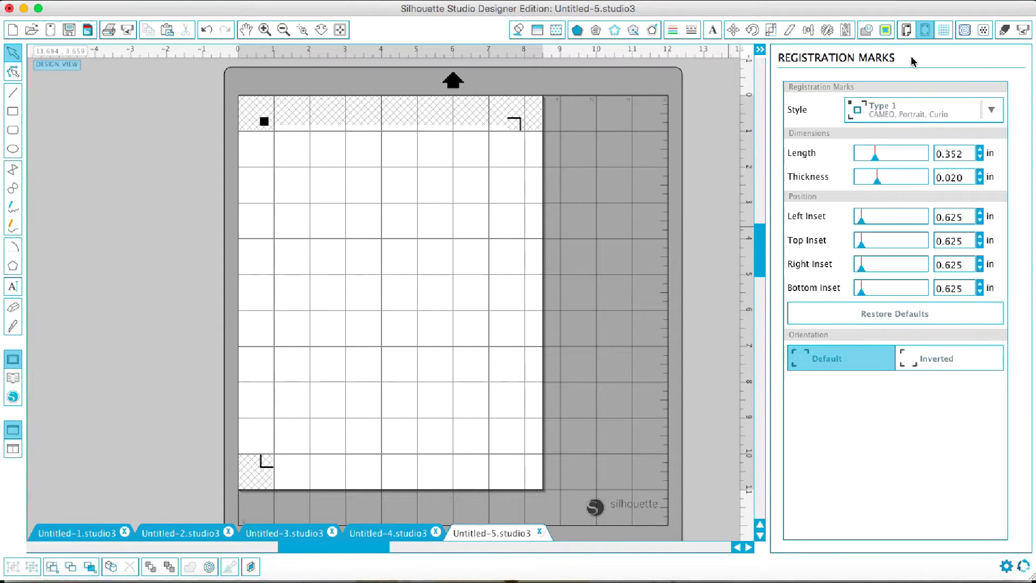
Show both the print border and the cut border on the design page
left_click(907, 31)
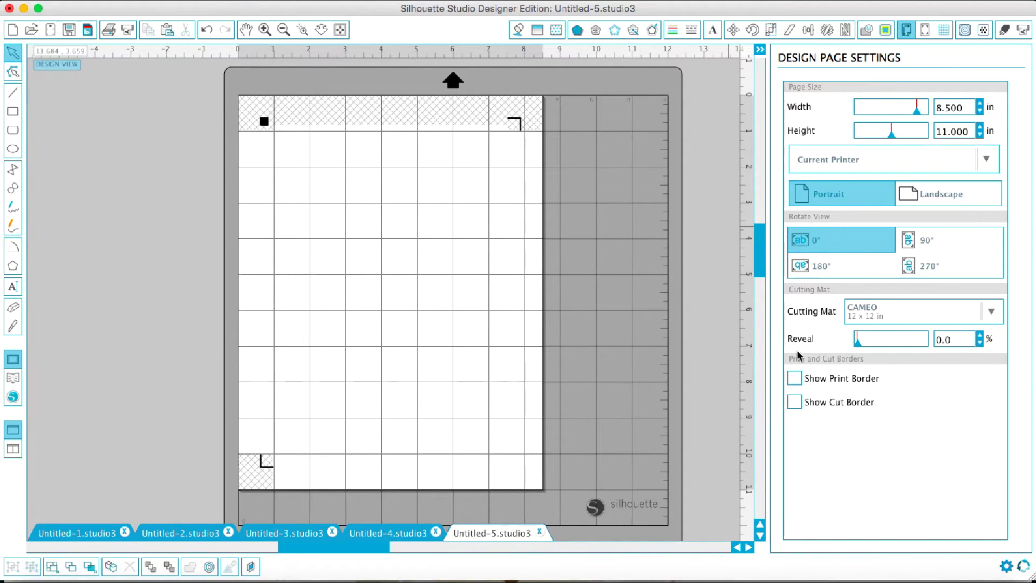
left_click(797, 382)
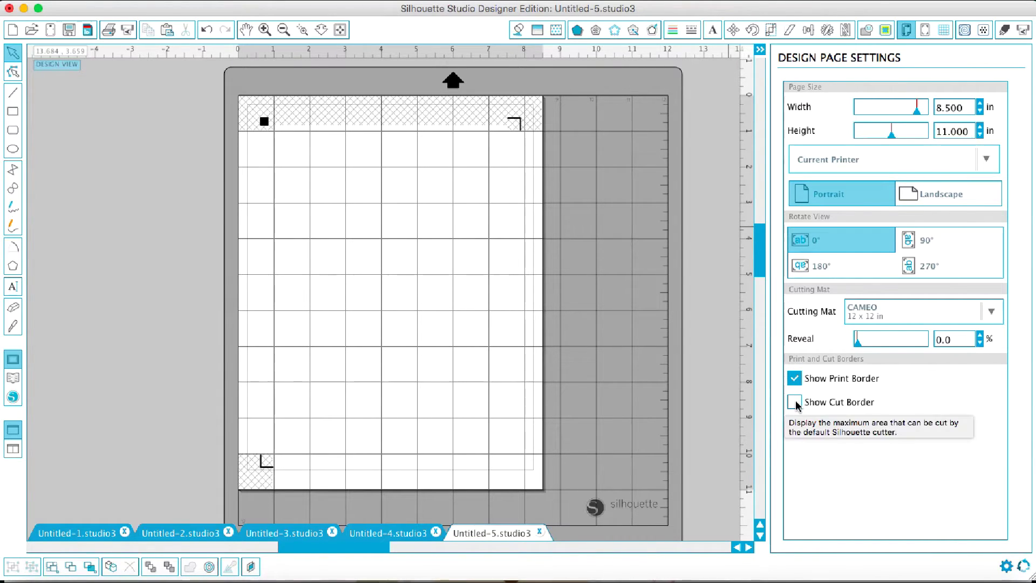
left_click(796, 404)
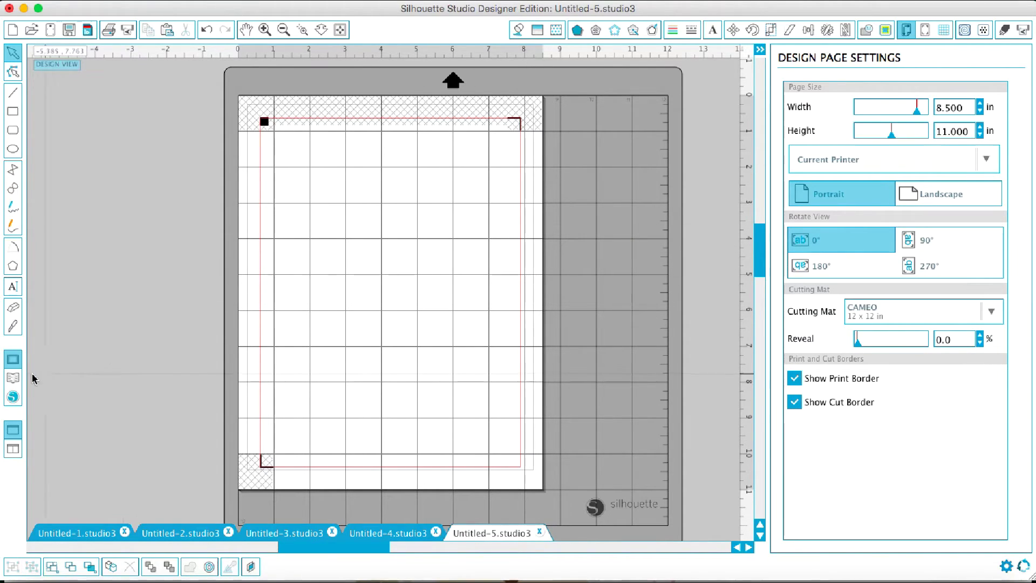
Search the design library for "slide" and add the pinwheel penny slider card to the new document
left_click(13, 380)
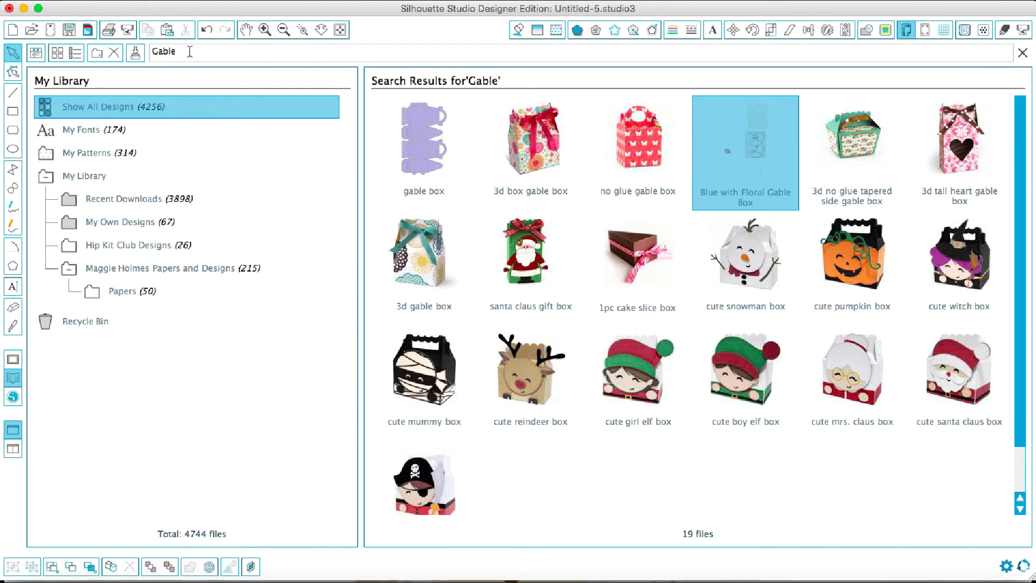
left_click_drag(186, 51, 144, 51)
type("slide")
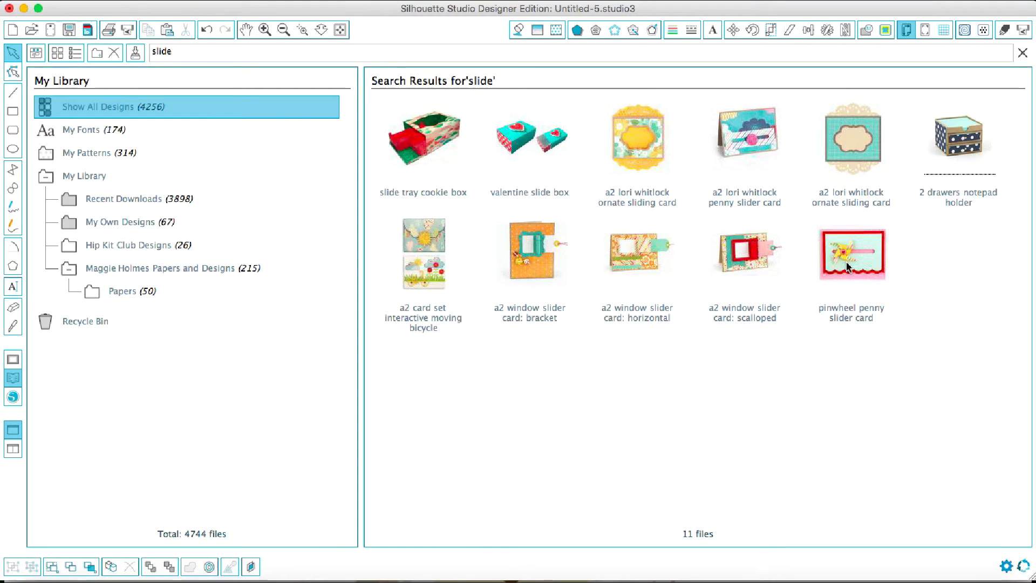
double_click(850, 263)
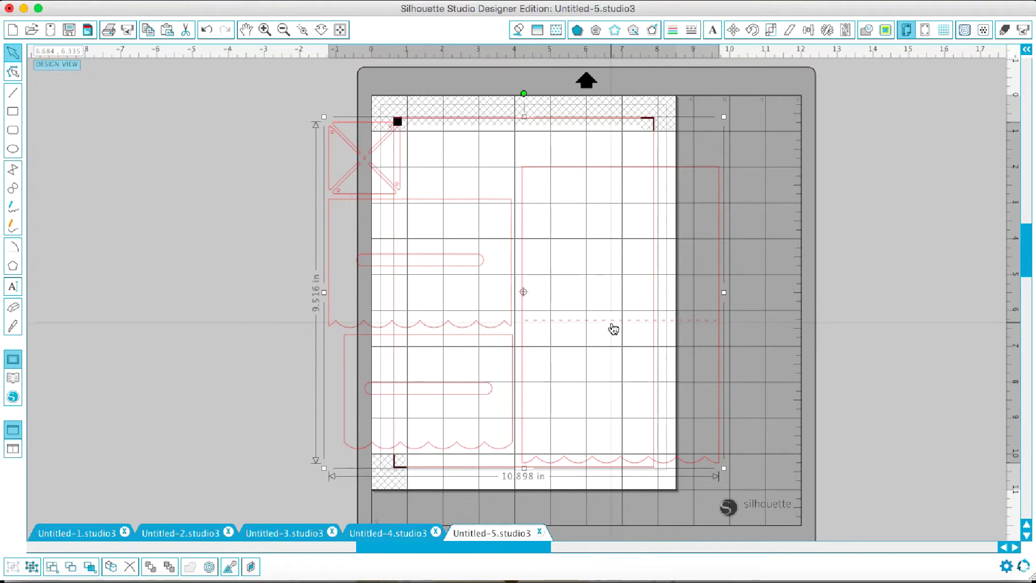
Move the slider card pieces off the page beside the cutting mat and ungroup them
left_click_drag(613, 328, 248, 324)
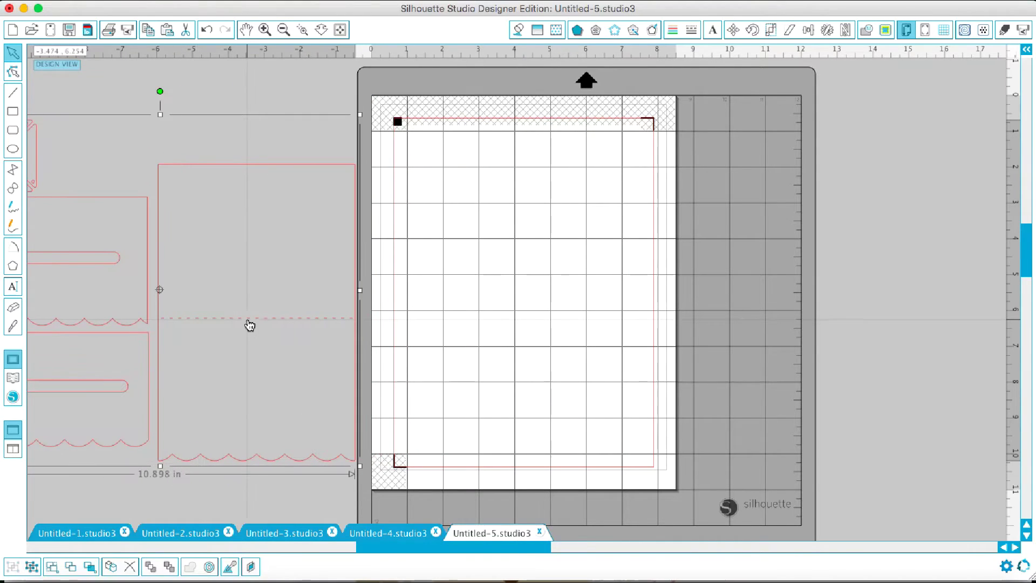
left_click_drag(413, 555, 357, 551)
left_click_drag(392, 466, 378, 459)
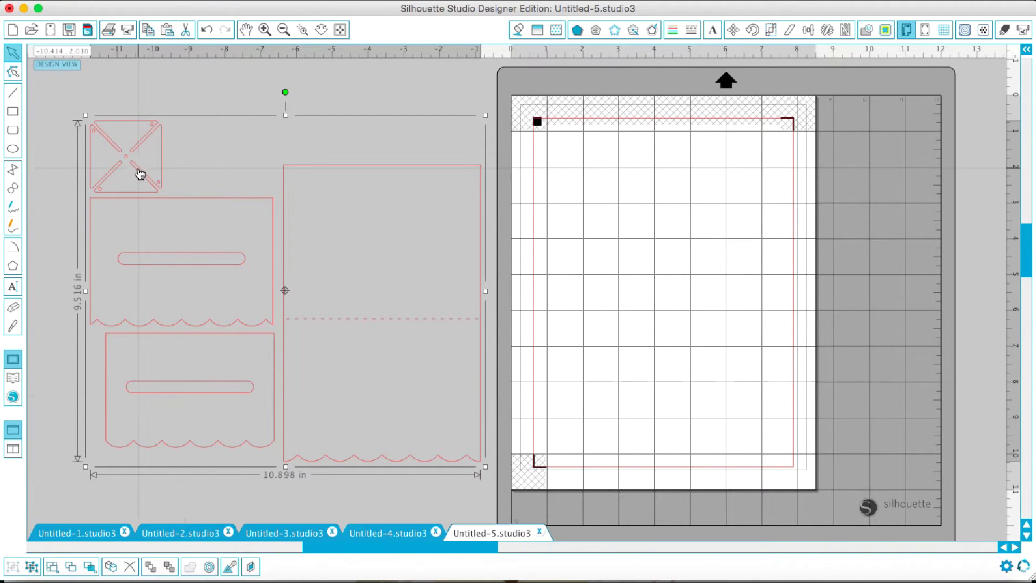
left_click(305, 2)
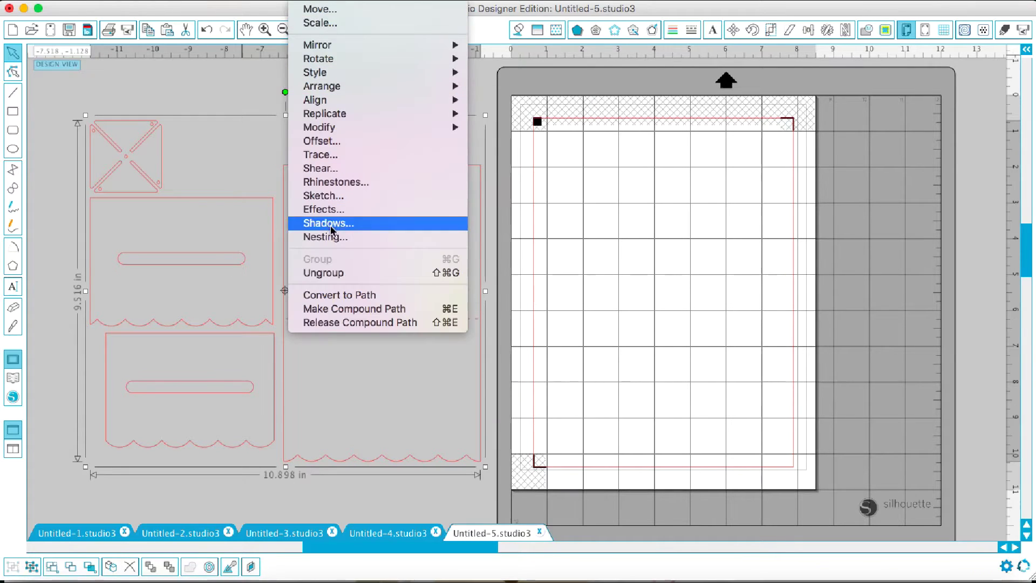
left_click(333, 273)
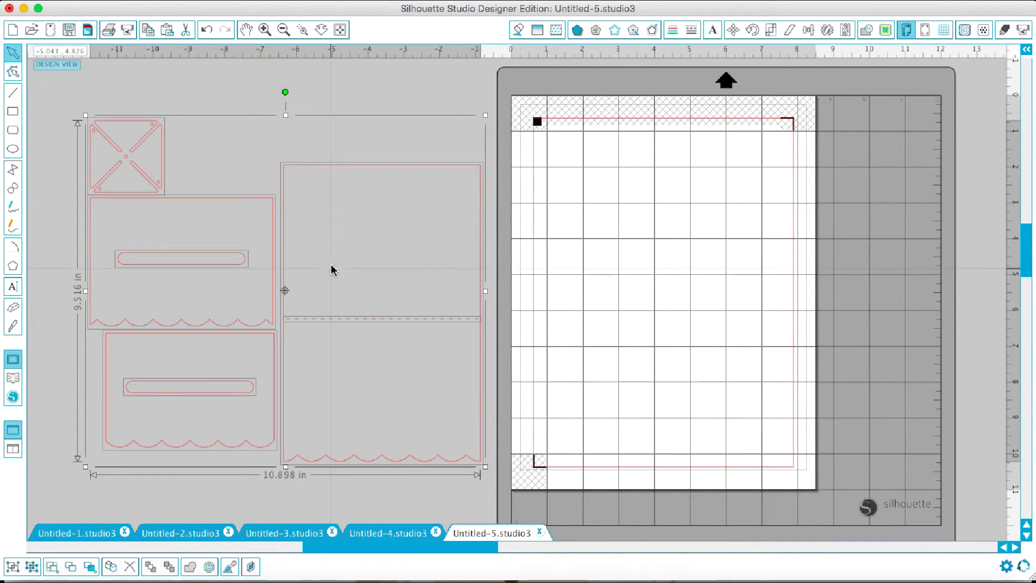
left_click(361, 79)
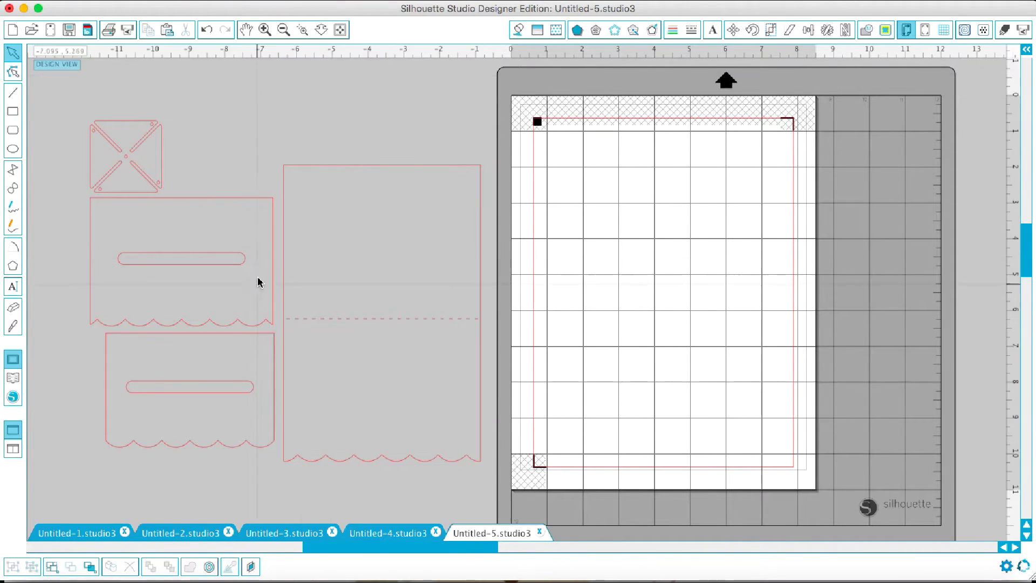
Delete the slider slots from both scalloped panels and remove the pinwheel piece
left_click(244, 263)
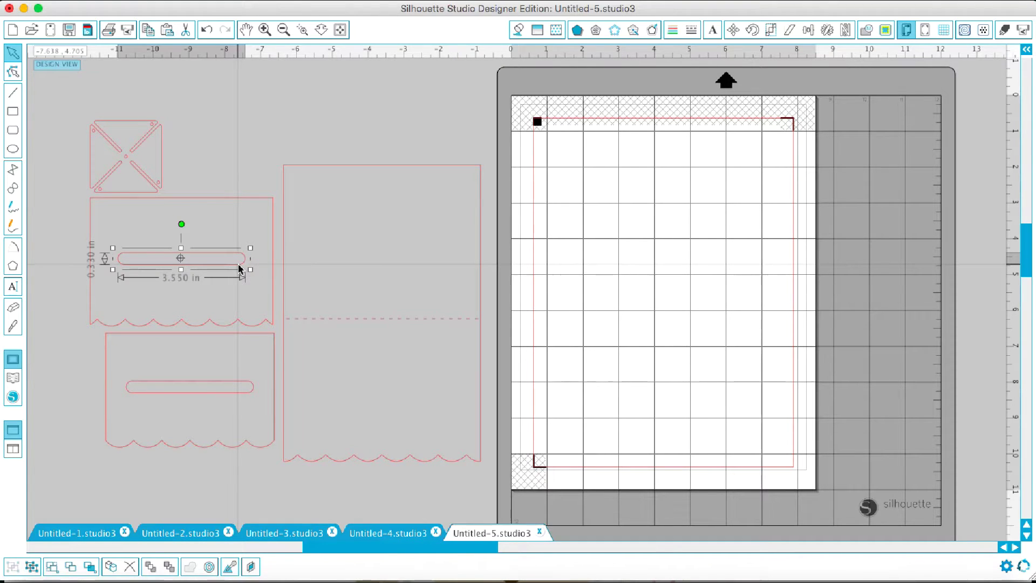
left_click(240, 269)
left_click(171, 387)
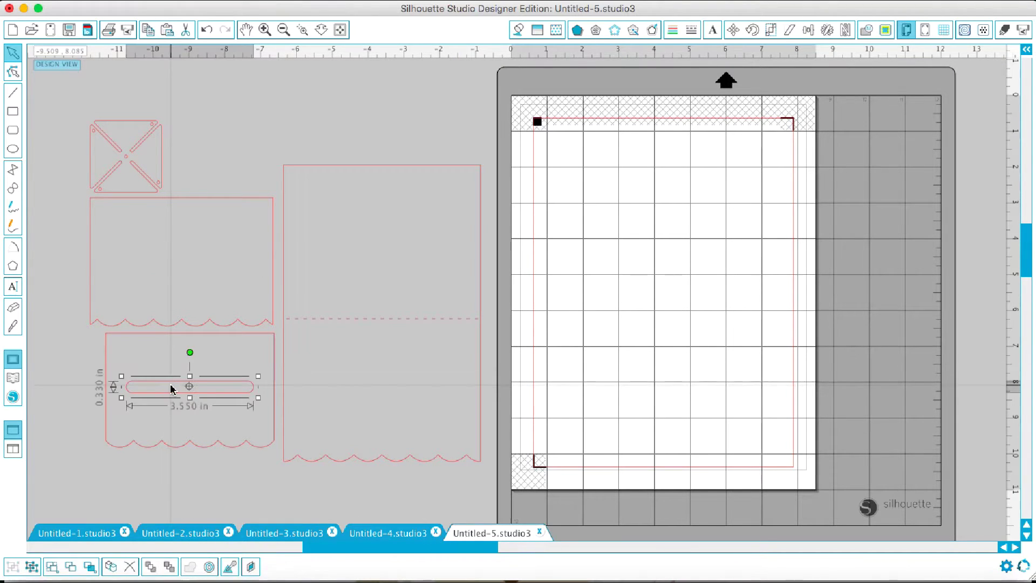
key("Delete")
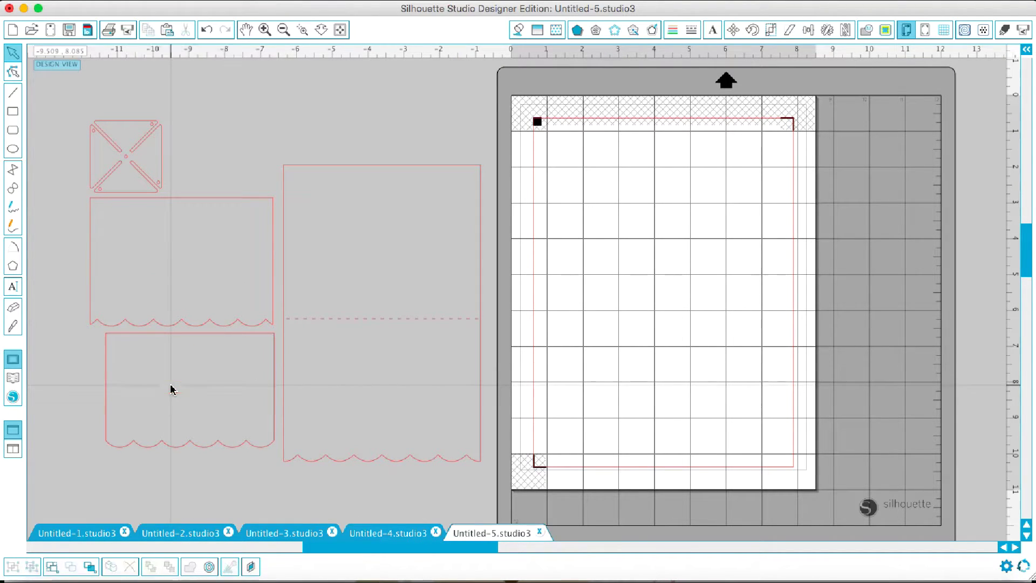
left_click(141, 170)
key("Delete")
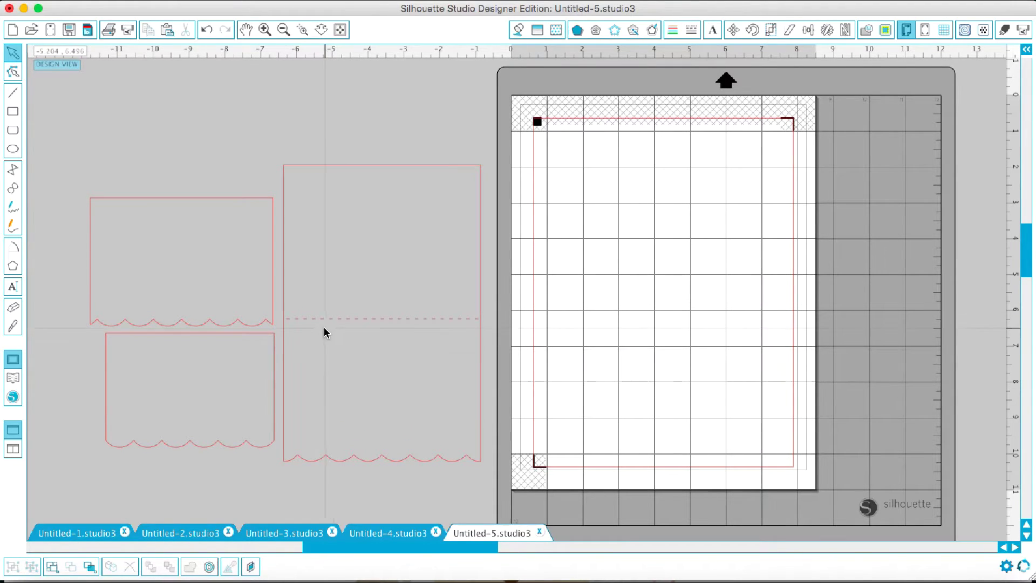
Try several pattern fills on the large scalloped card base, ending with the brown-and-white gingham pattern
left_click(286, 337)
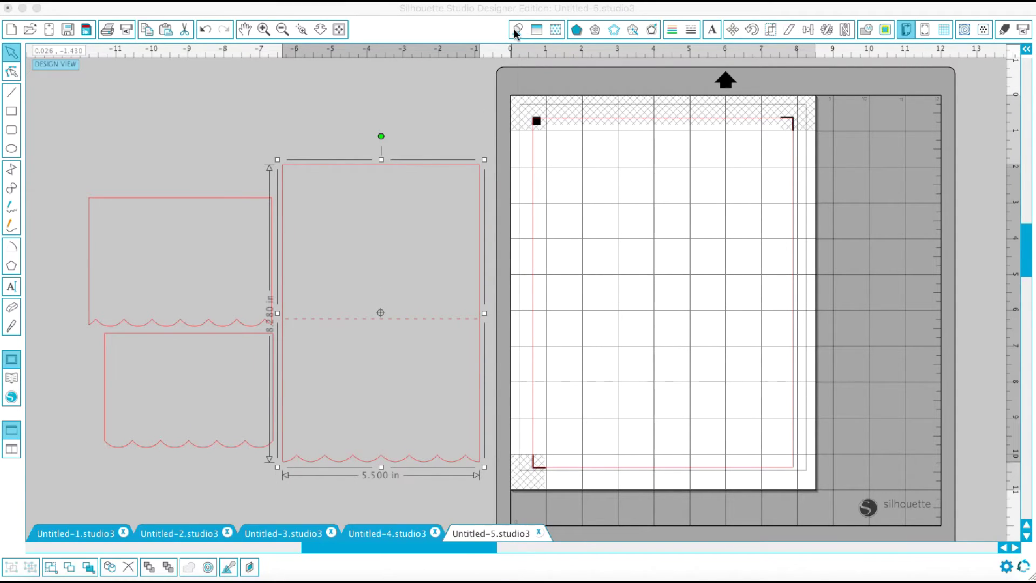
left_click(557, 30)
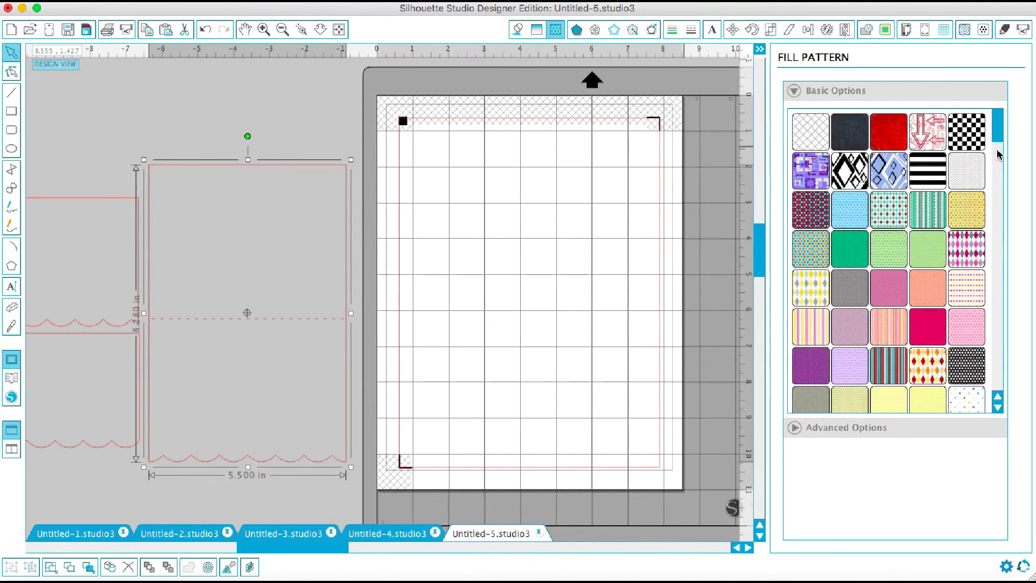
left_click(943, 183)
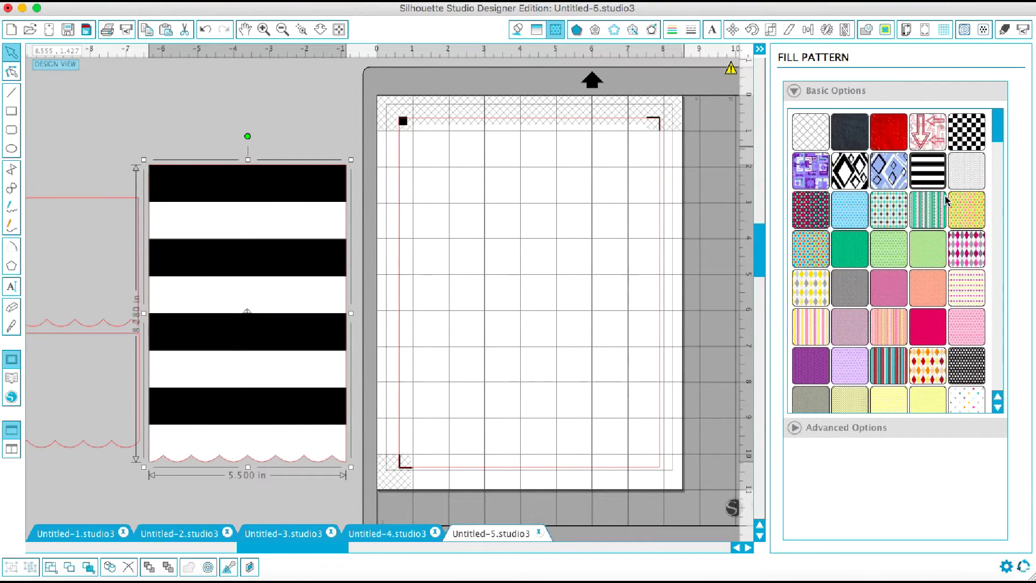
left_click(966, 217)
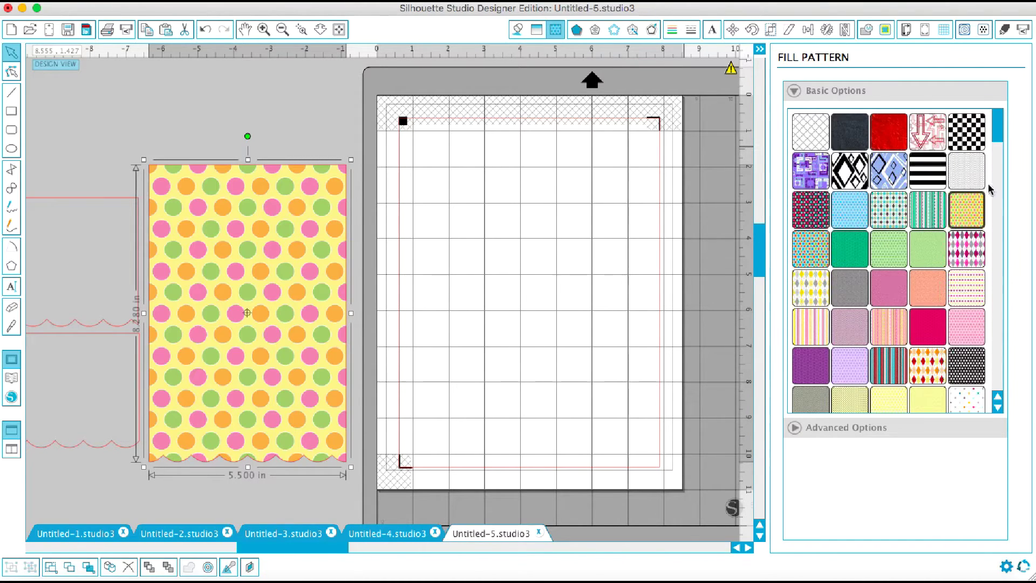
left_click_drag(1001, 141, 999, 160)
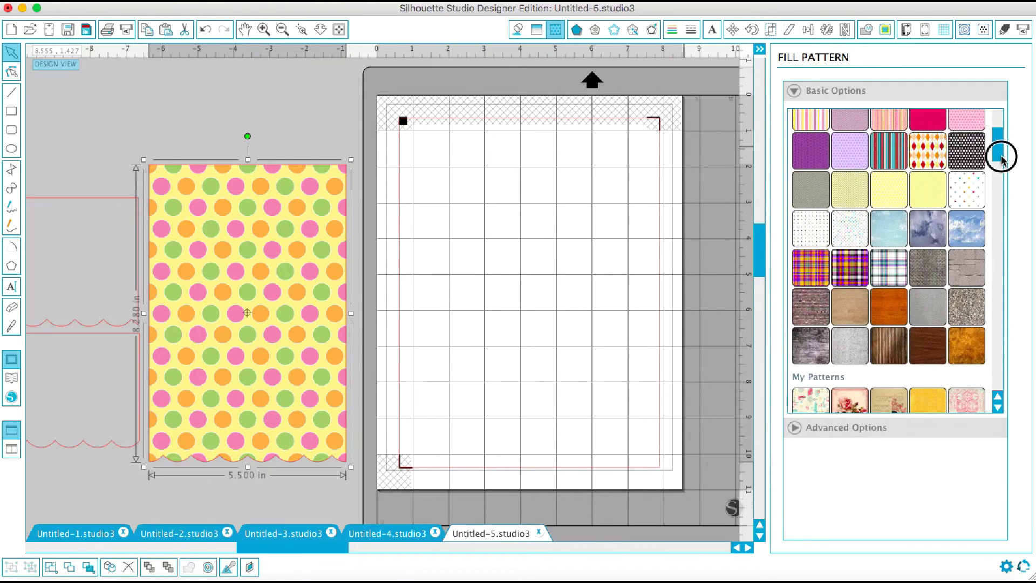
left_click(966, 167)
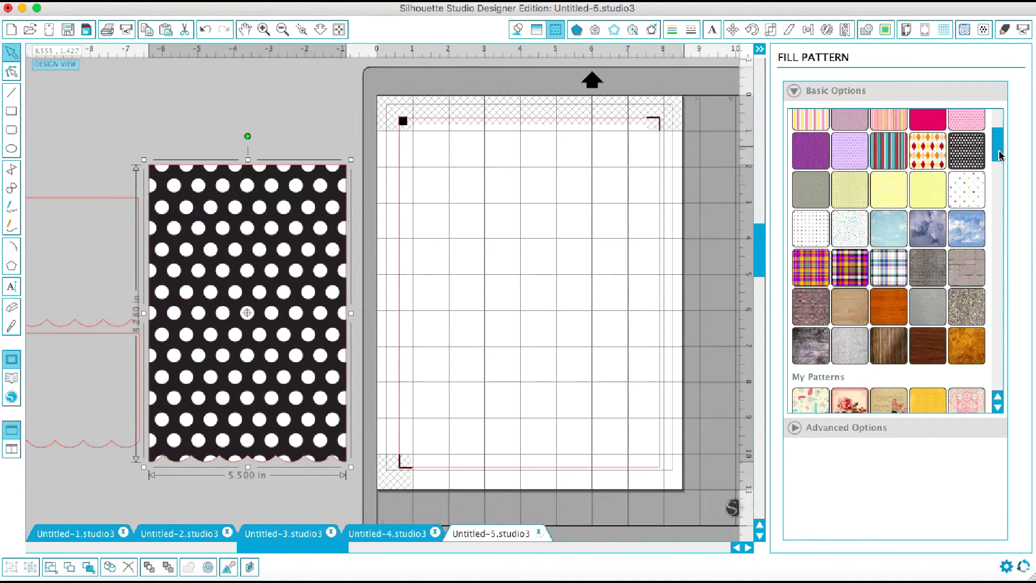
left_click_drag(1000, 156, 1000, 175)
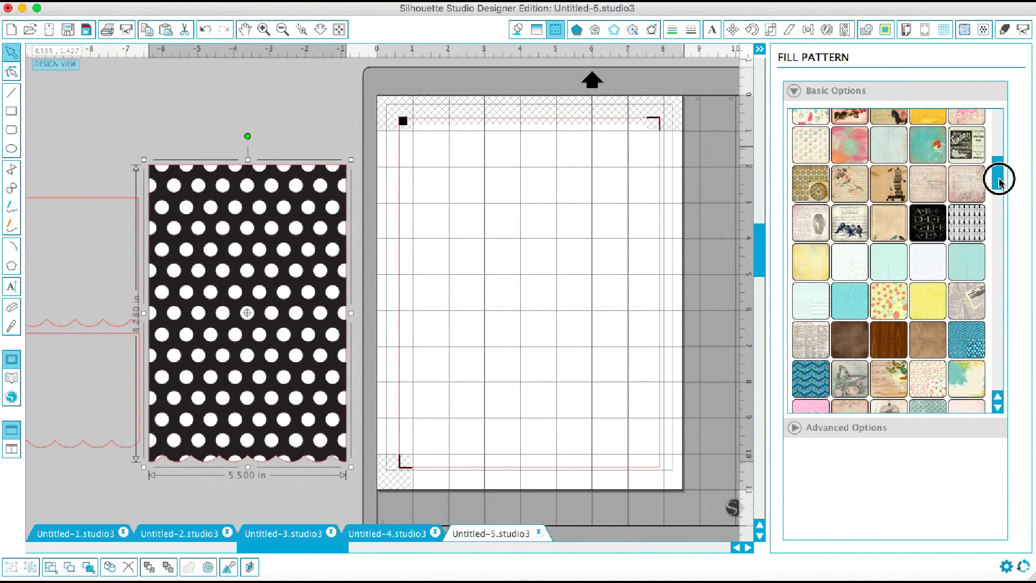
left_click(886, 269)
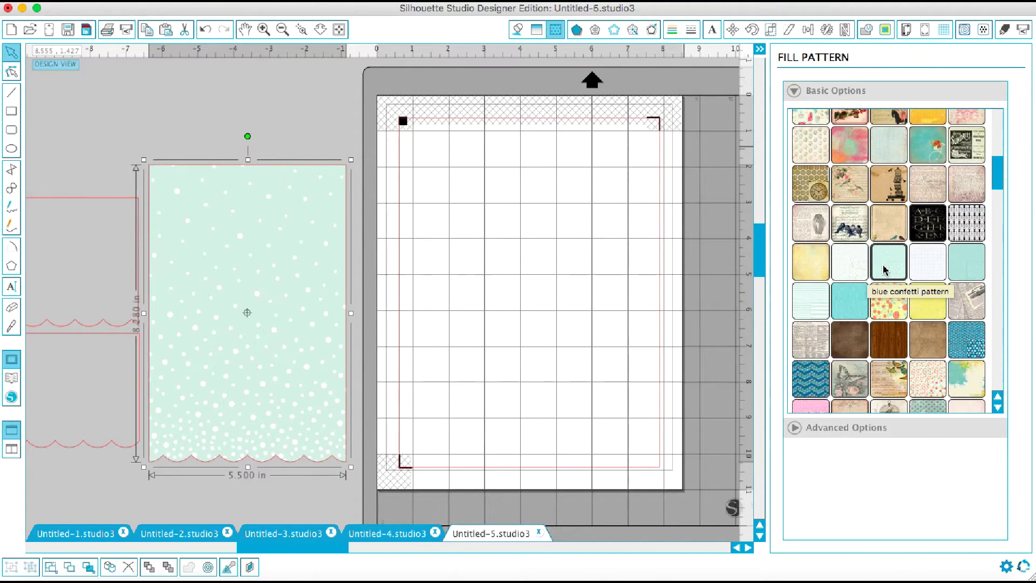
left_click(891, 340)
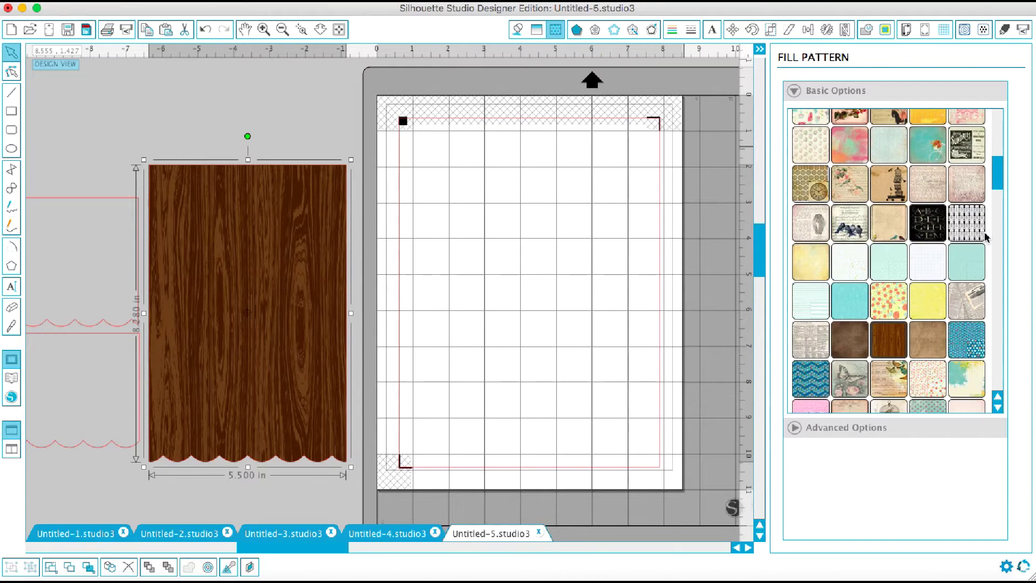
left_click(963, 272)
left_click_drag(997, 171, 1000, 201)
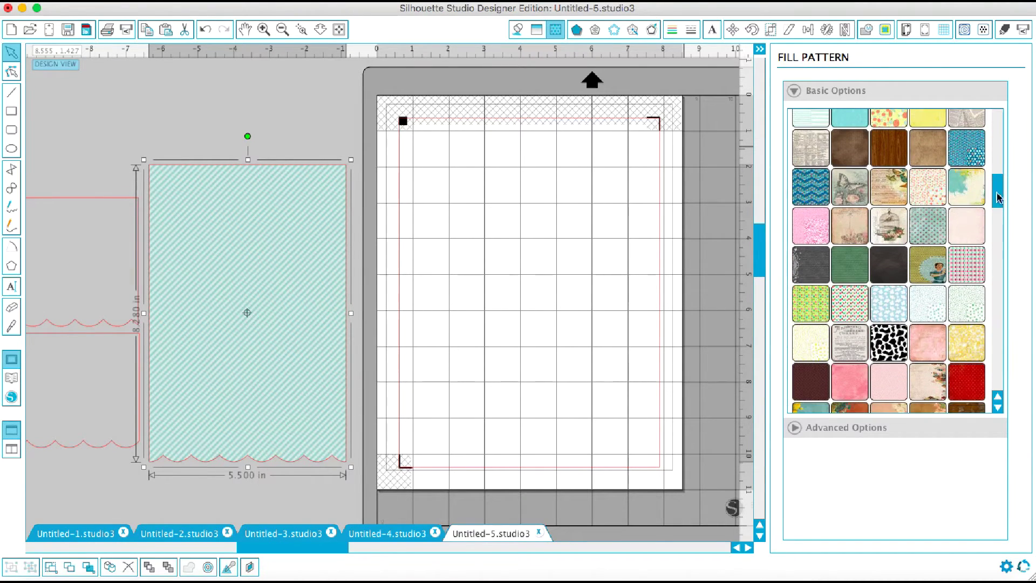
left_click(964, 230)
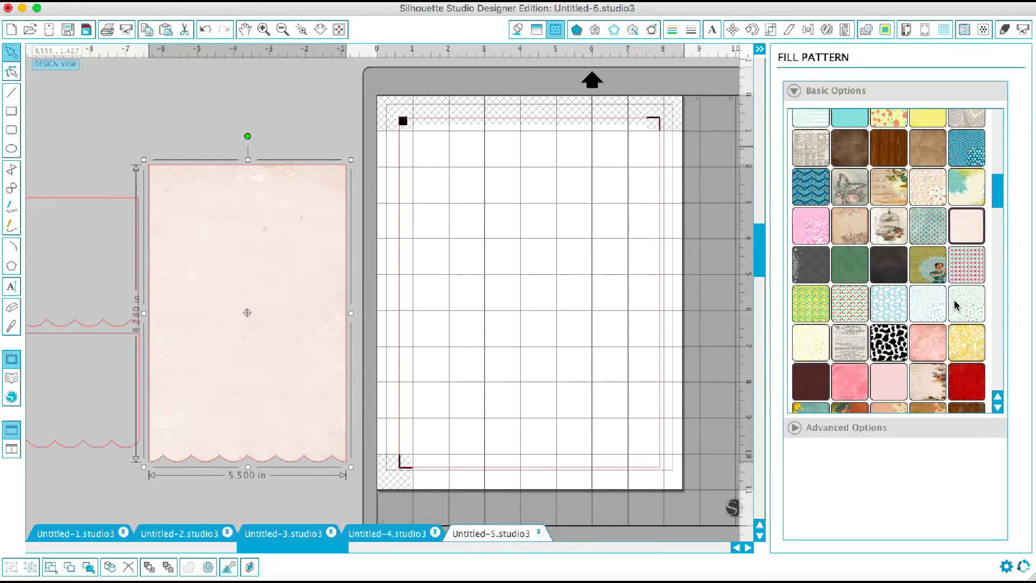
left_click_drag(1000, 204, 1006, 236)
left_click(820, 249)
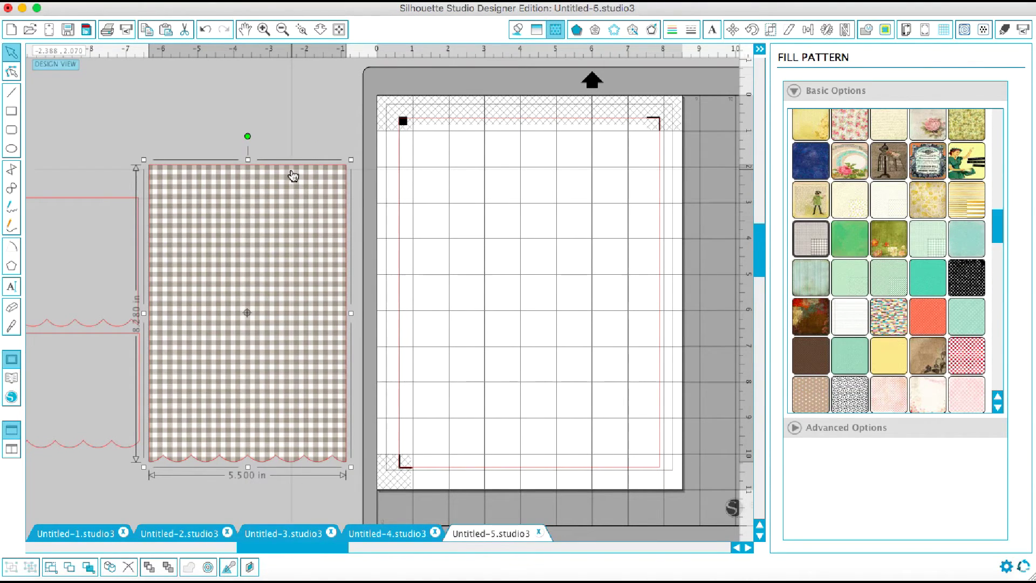
Move the gingham-filled card base onto the page, inside the registration marks
left_click_drag(292, 170, 578, 150)
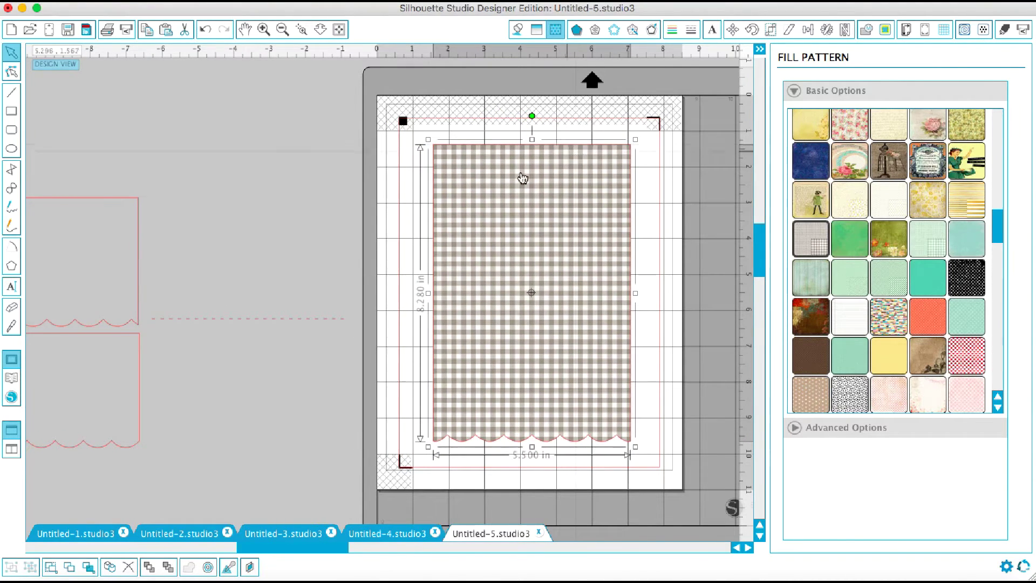
left_click(219, 228)
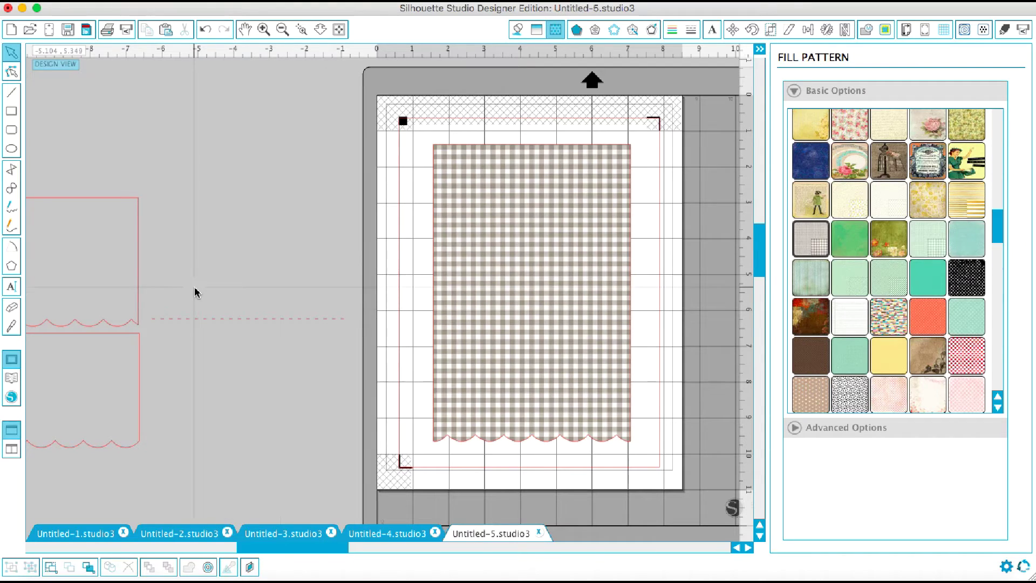
Undo the card base's move and all its trial pattern fills, back to the unfilled outline beside the page
left_click(208, 29)
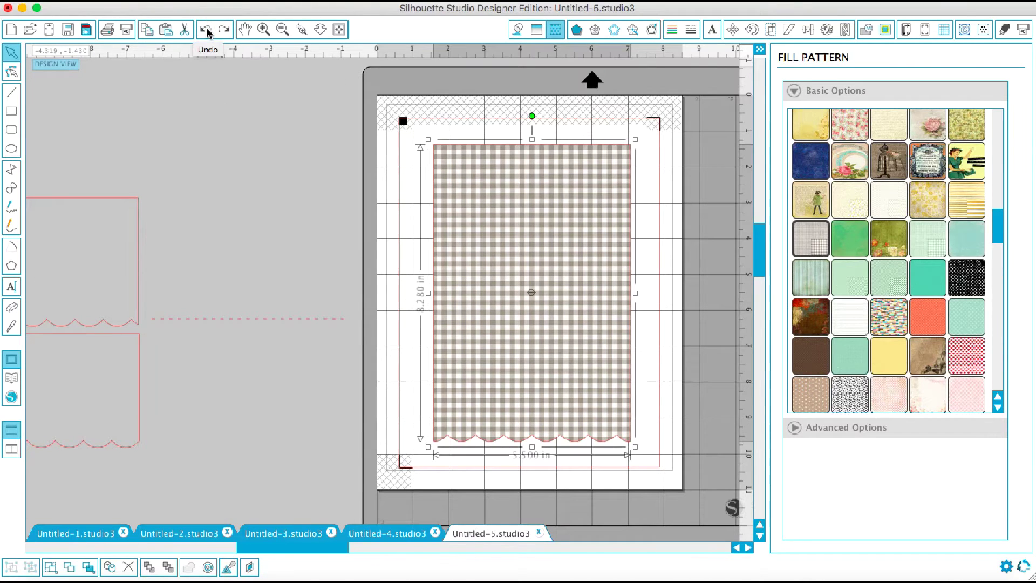
left_click(207, 29)
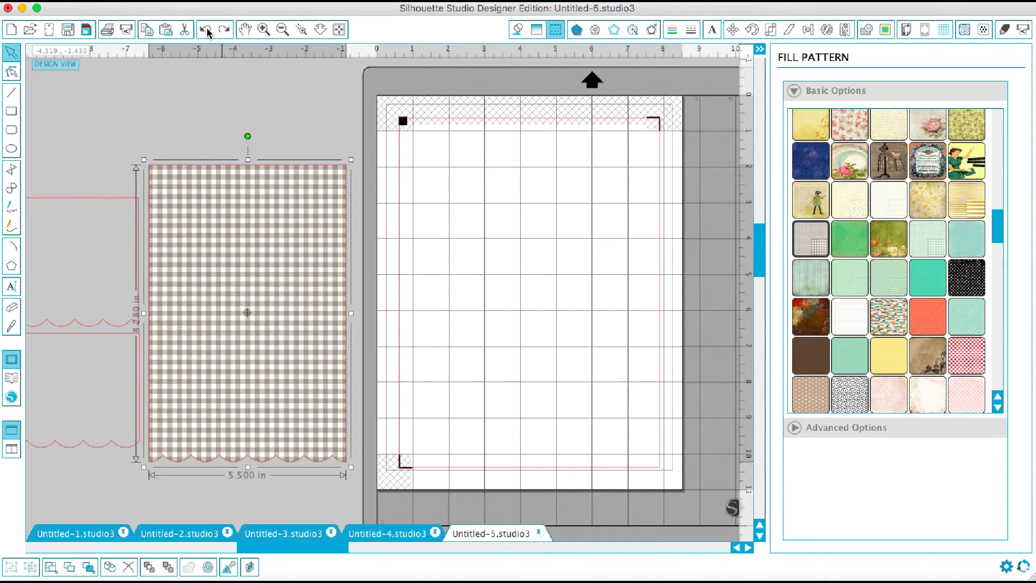
left_click(207, 30)
left_click(207, 29)
left_click(207, 30)
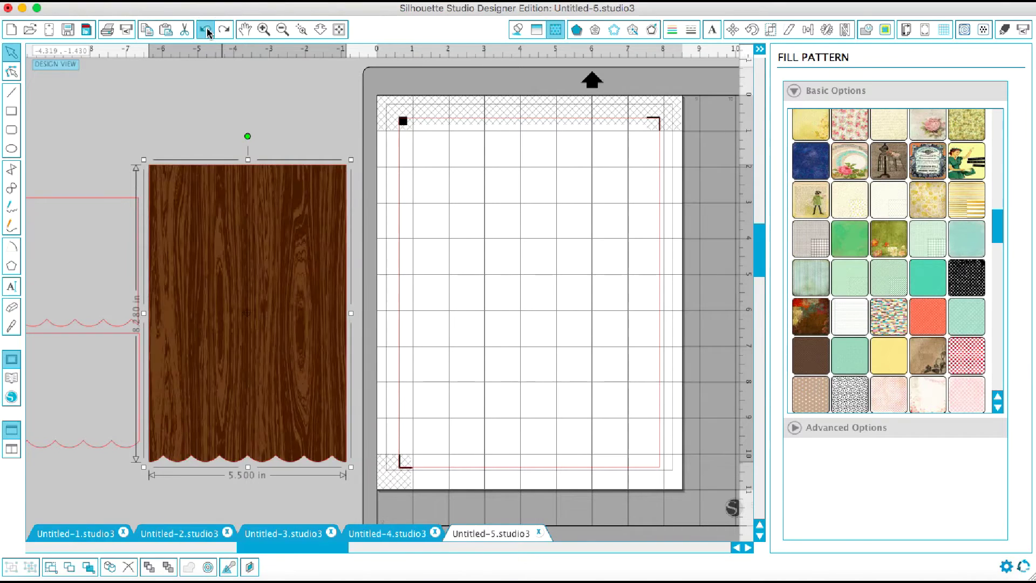
left_click(207, 30)
left_click(207, 29)
left_click(207, 30)
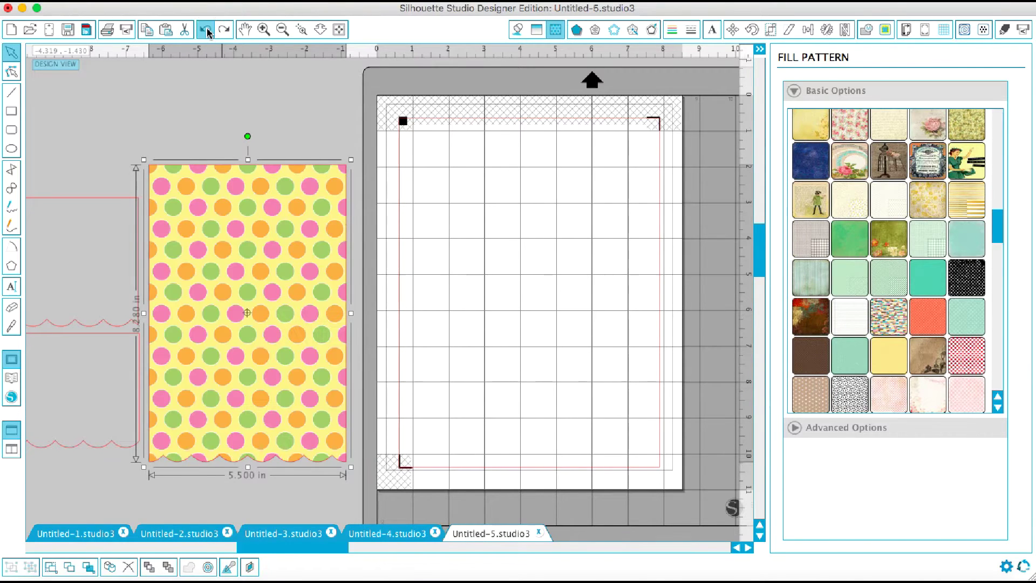
left_click(207, 30)
left_click(206, 30)
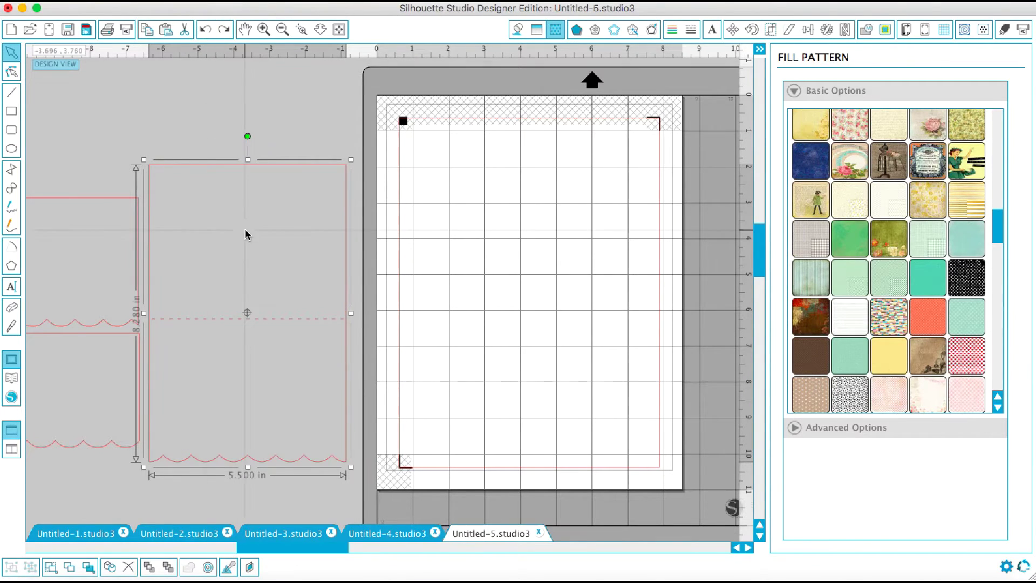
Group the large scalloped card base with its dashed fold line
left_click(164, 134)
left_click_drag(133, 137, 385, 471)
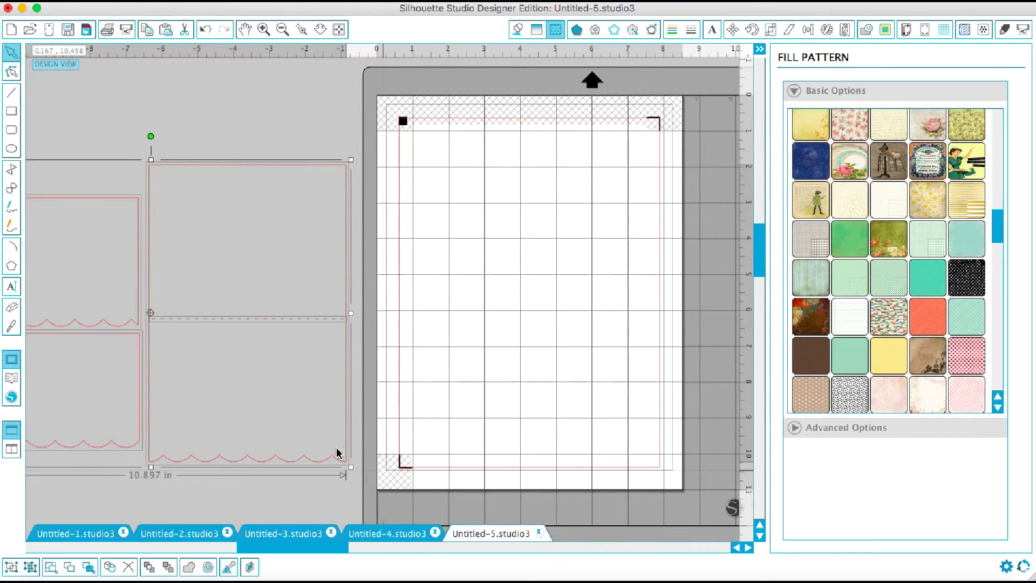
left_click_drag(154, 152, 361, 493)
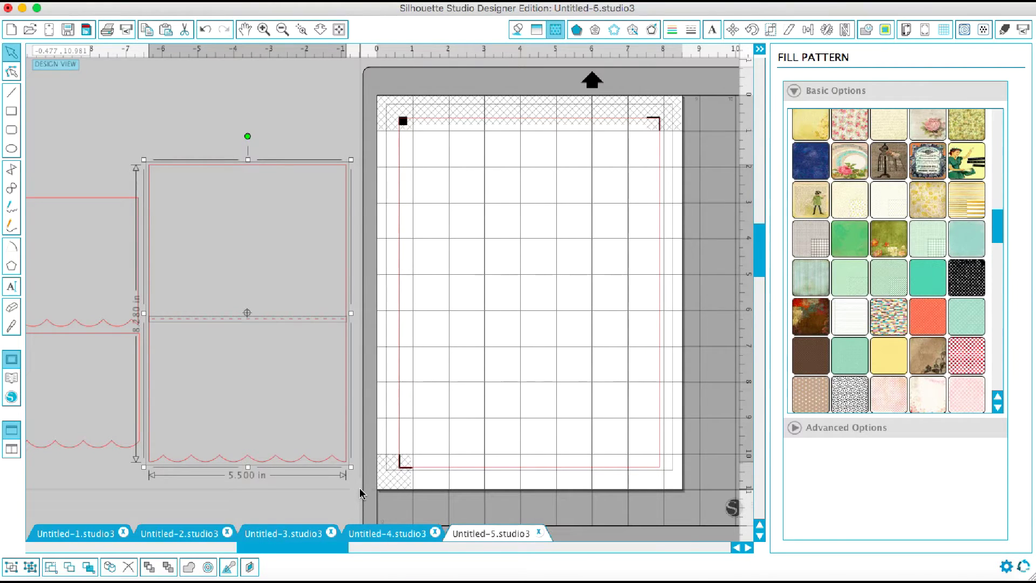
key("ctrl+shift+w")
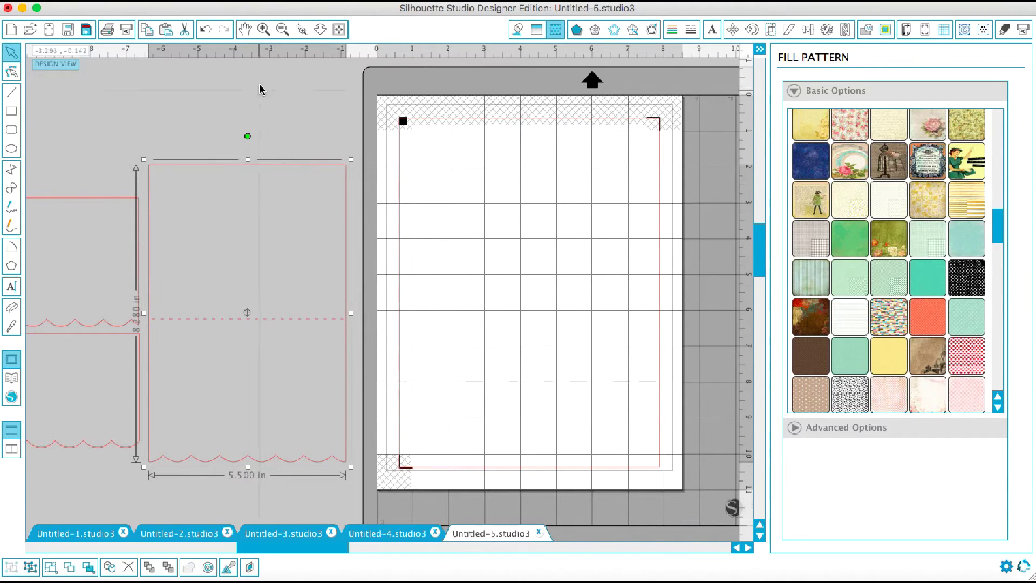
Move the card base with its fold line inside the registration marks and fill it with the brown-and-white gingham pattern
left_click(264, 171)
left_click_drag(264, 171, 548, 144)
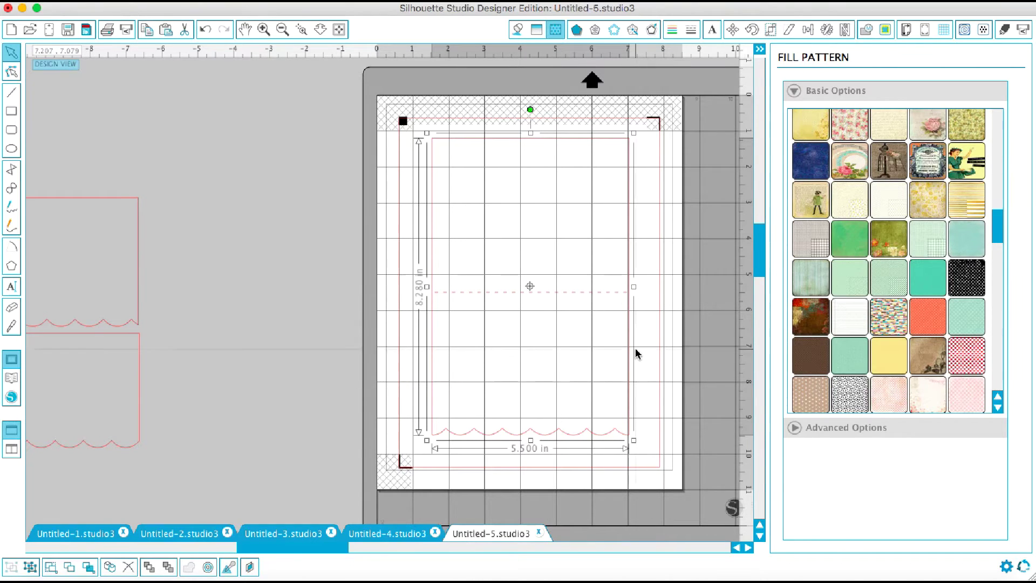
left_click(807, 249)
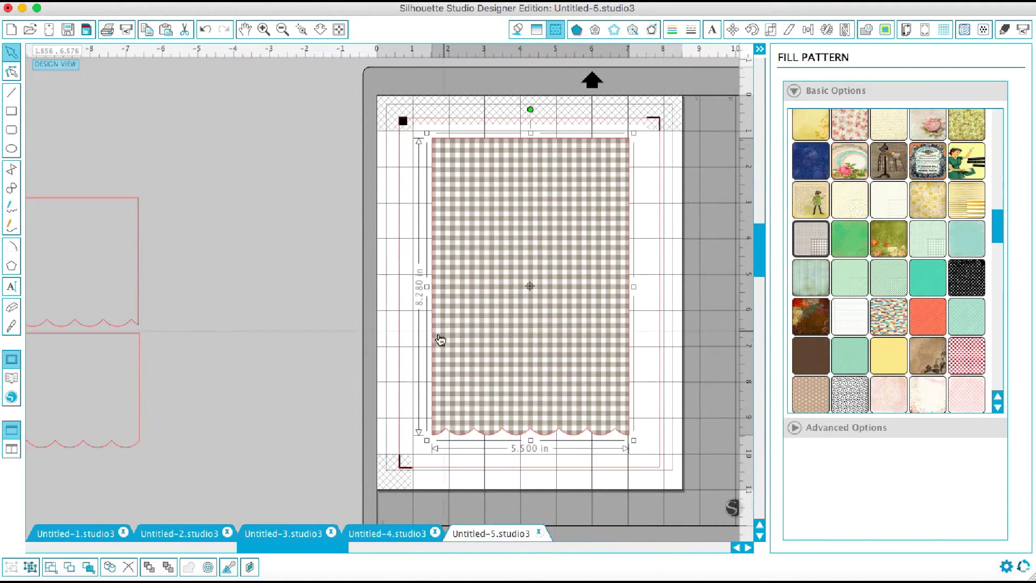
Fill the larger scalloped panel with the teal dotted pattern and place it on the lower half of the card base
left_click(137, 326)
left_click_drag(139, 327, 347, 324)
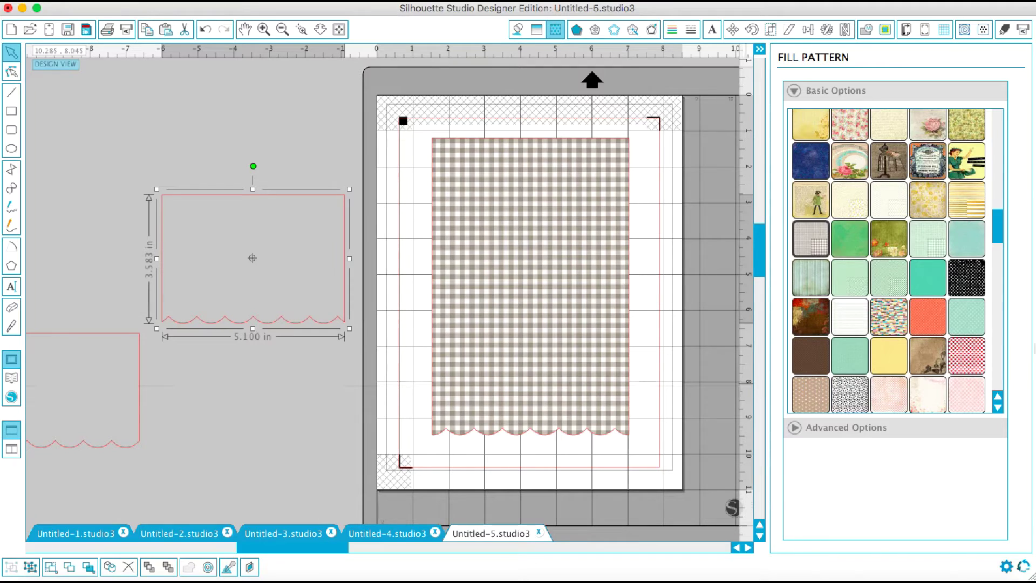
left_click(938, 293)
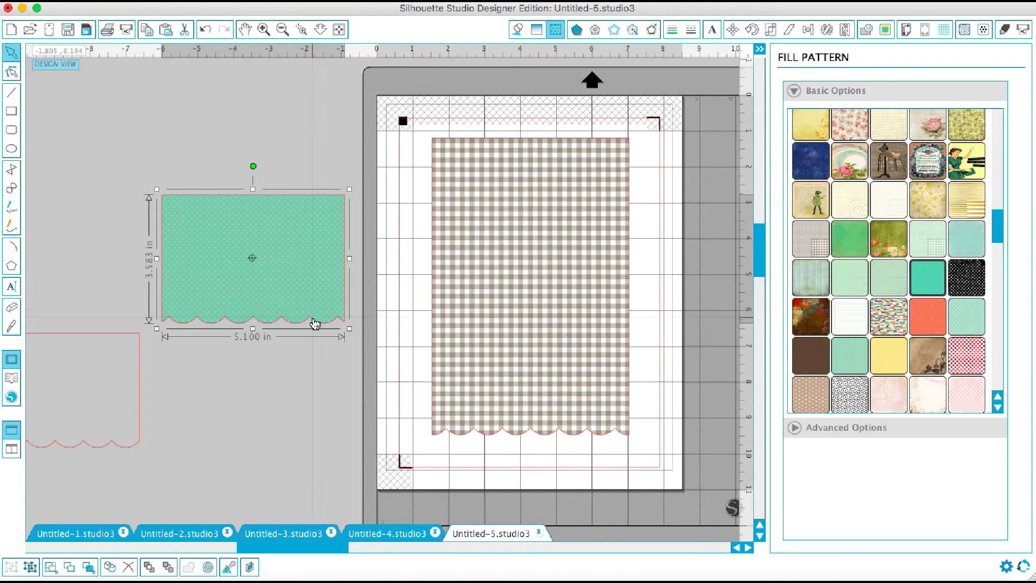
left_click_drag(315, 323, 592, 424)
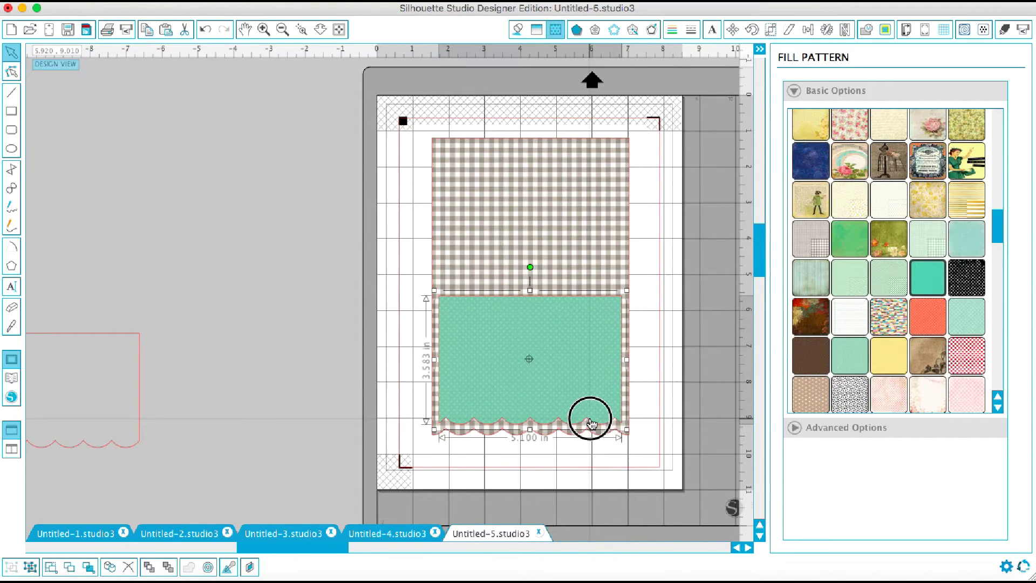
left_click_drag(592, 424, 594, 423)
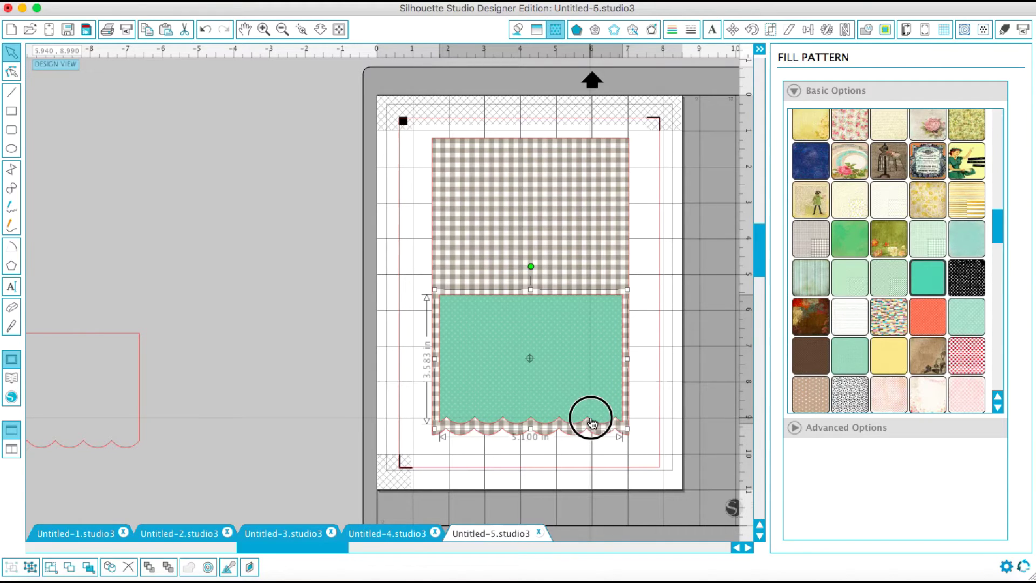
left_click_drag(592, 424, 592, 424)
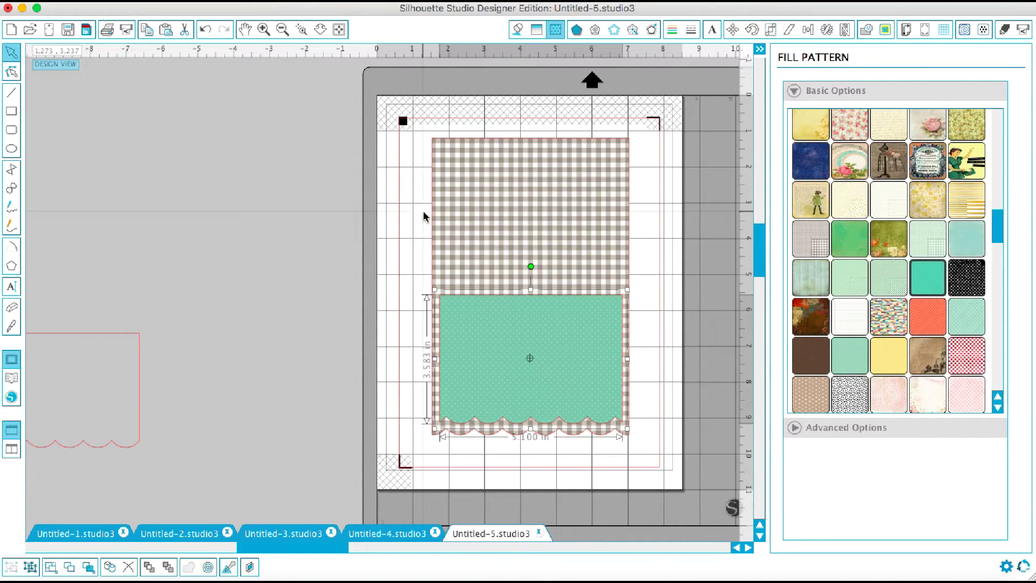
Align the teal panel and the gingham card base to each other's horizontal center
left_click(439, 224)
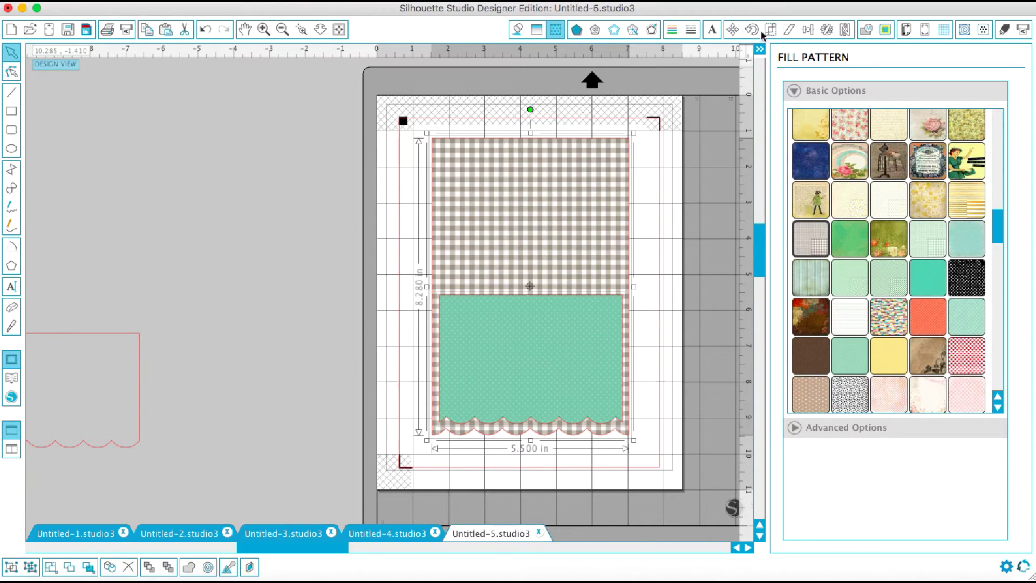
left_click(809, 31)
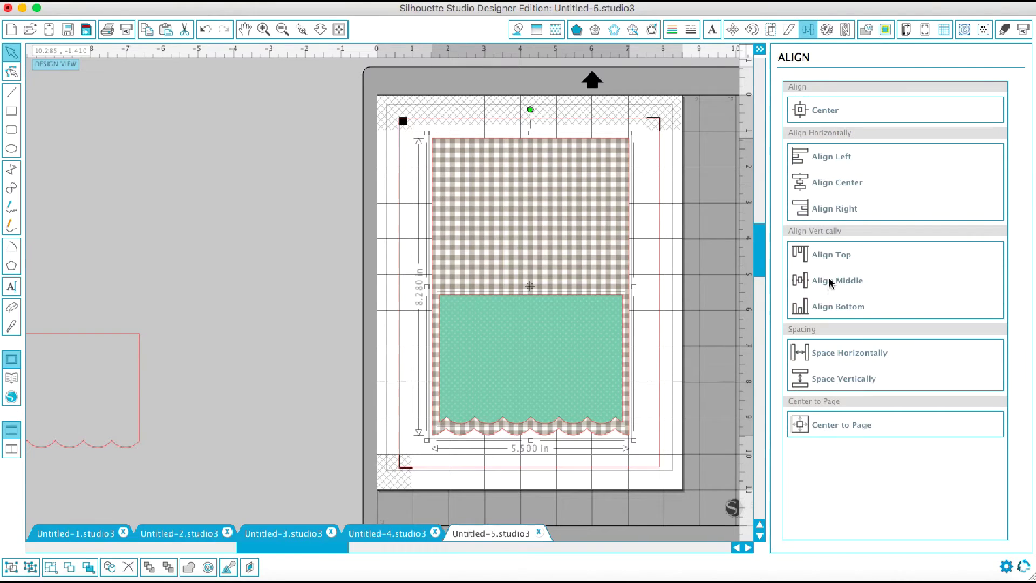
left_click(830, 185)
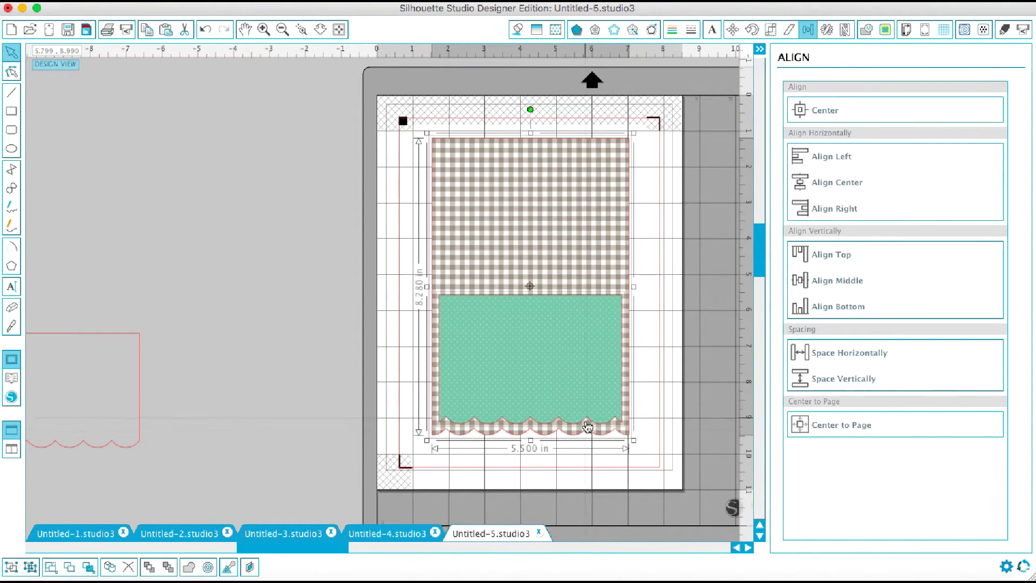
left_click(278, 370)
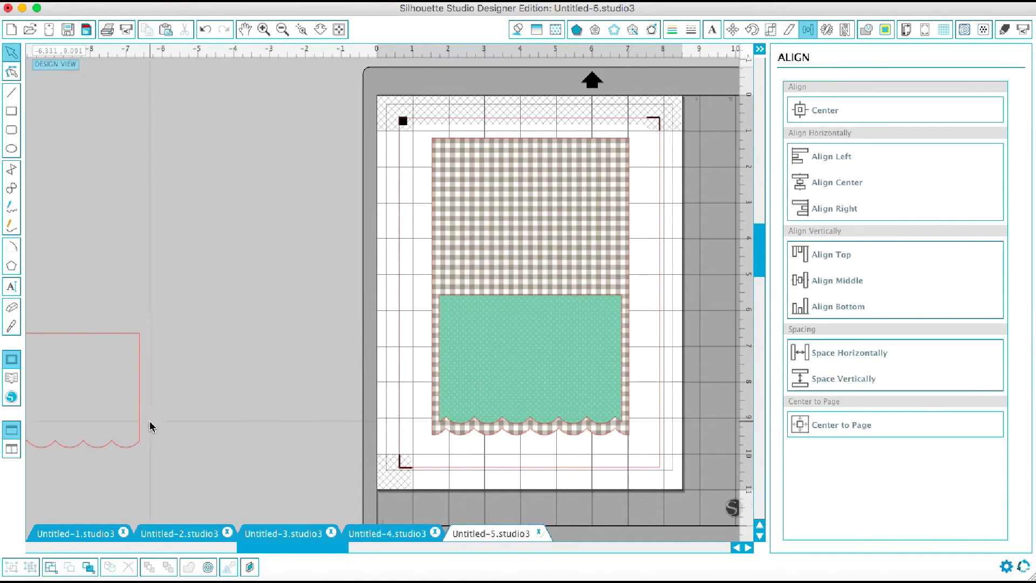
Bring the smaller scalloped panel closer to the page and try pattern fills on it, ending with the pink rose floral pattern
left_click_drag(138, 446, 328, 420)
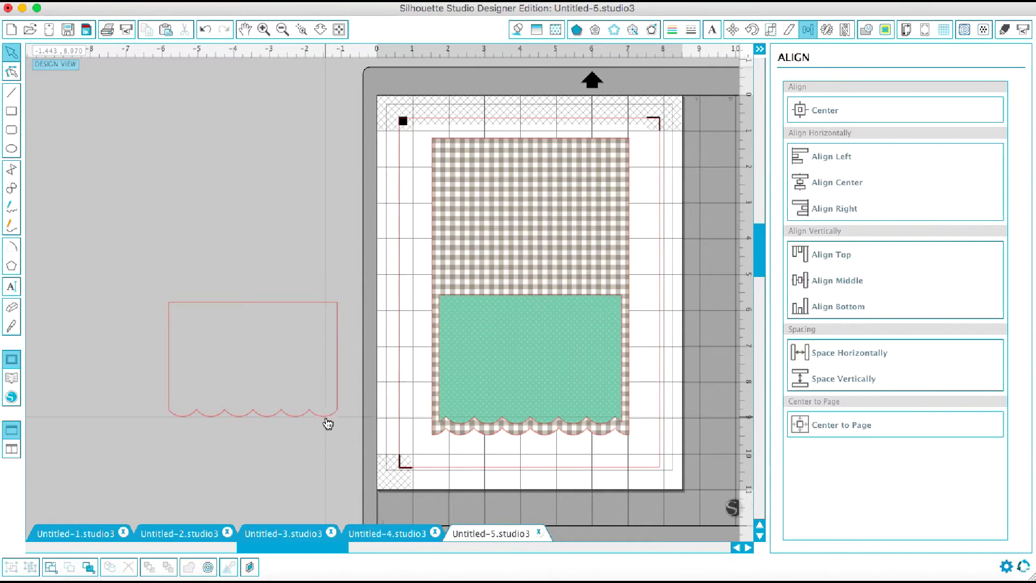
left_click(327, 422)
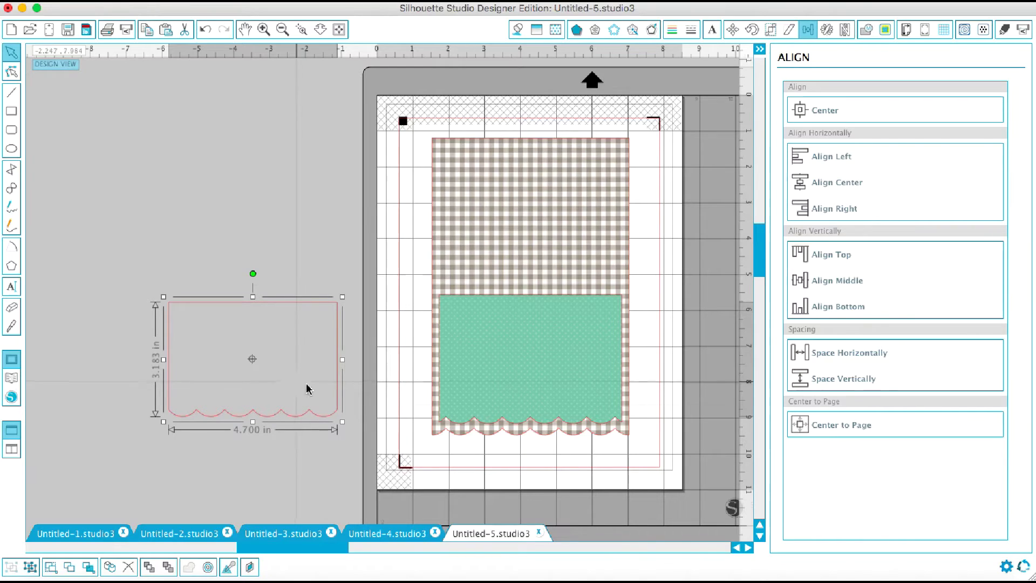
left_click(556, 30)
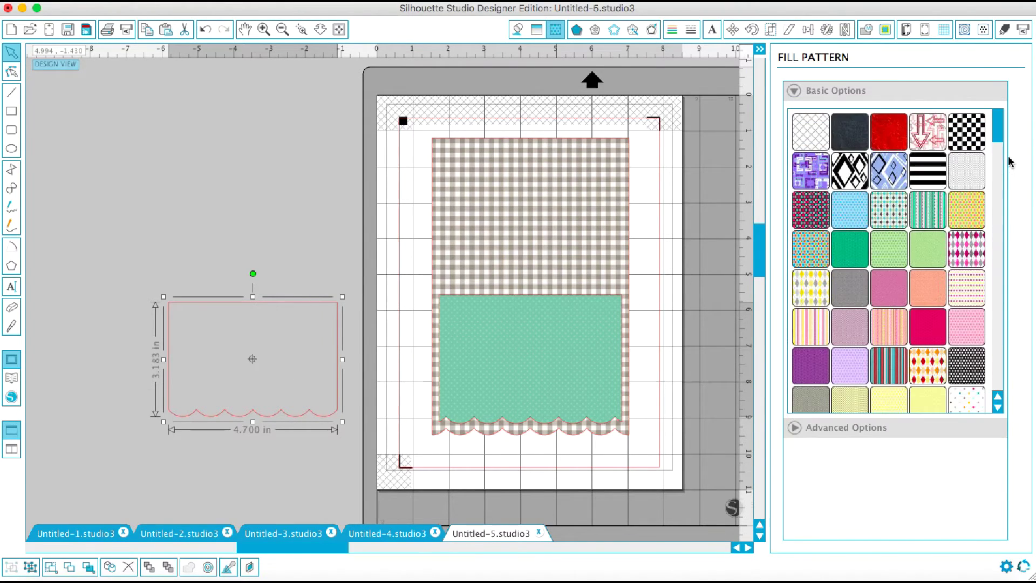
left_click_drag(1000, 144, 999, 193)
left_click(933, 345)
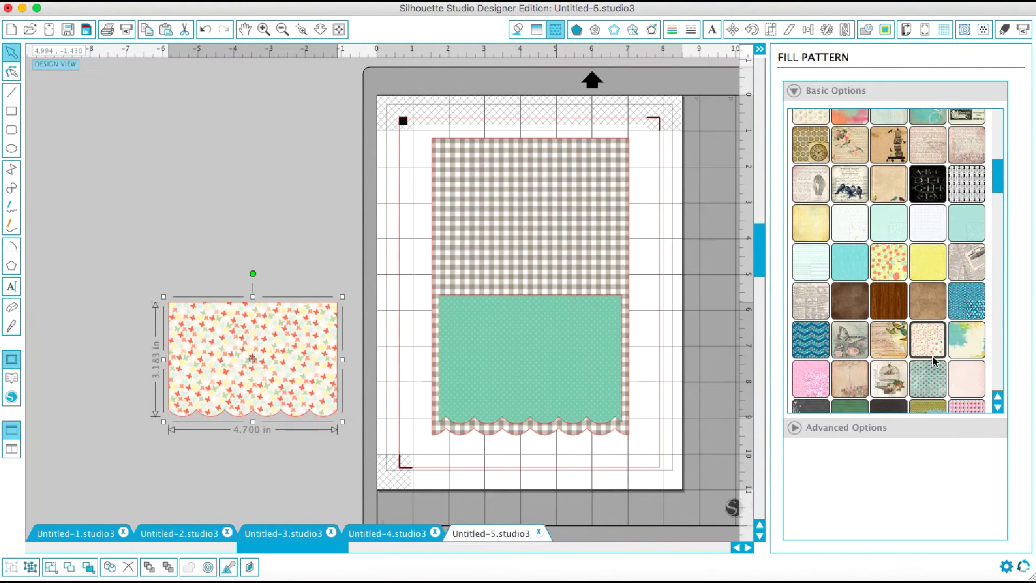
left_click_drag(1003, 186, 1006, 219)
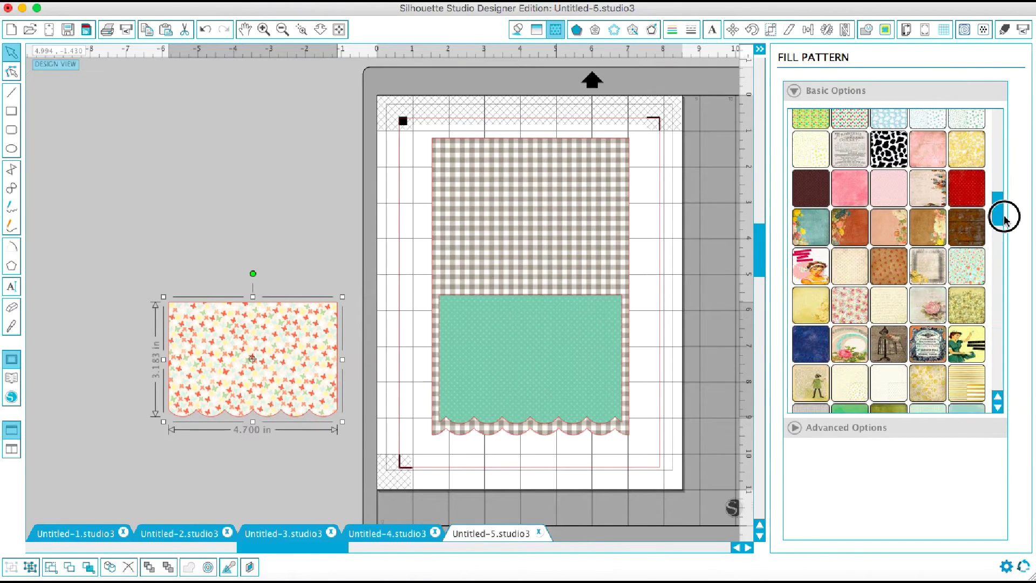
left_click(858, 311)
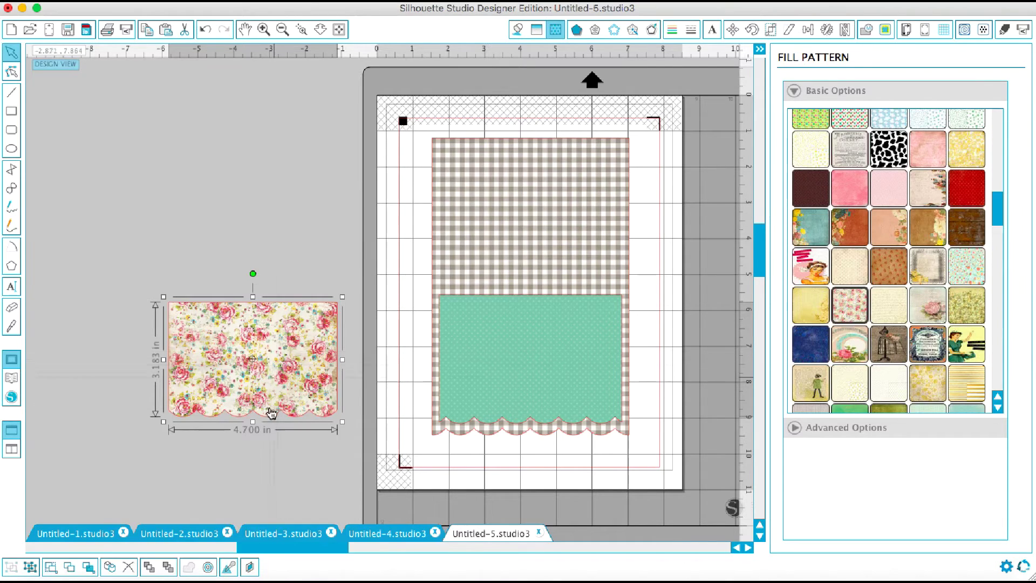
Move the floral panel onto the card, bring it to the front, and position it centered over the teal panel
left_click_drag(264, 417, 450, 419)
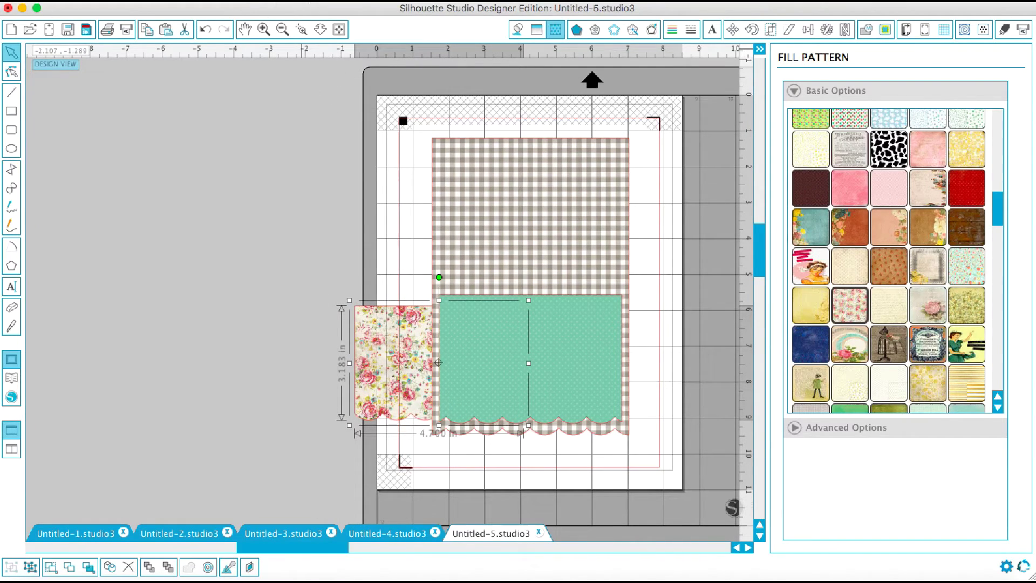
left_click(321, 2)
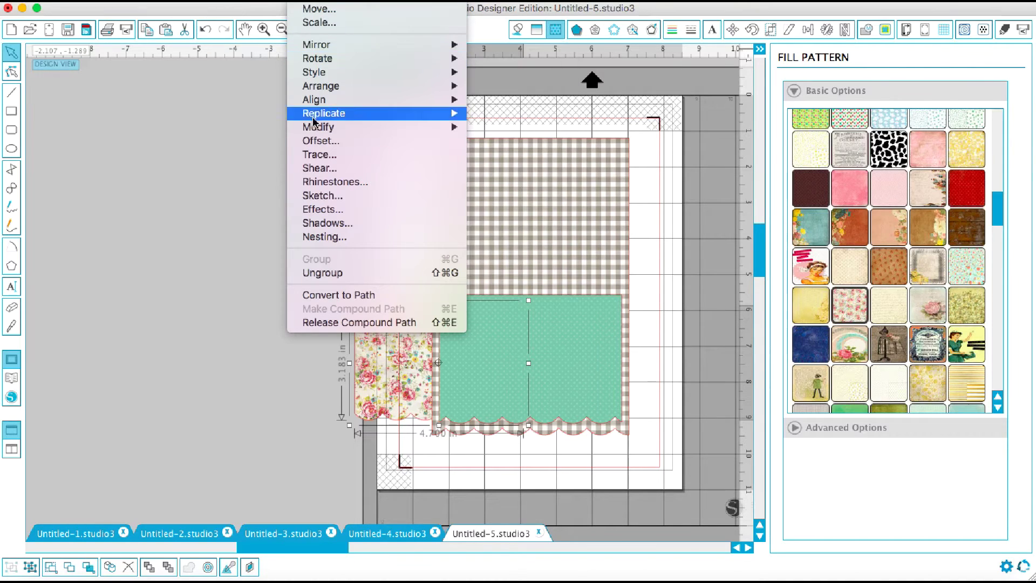
mouse_move(346, 87)
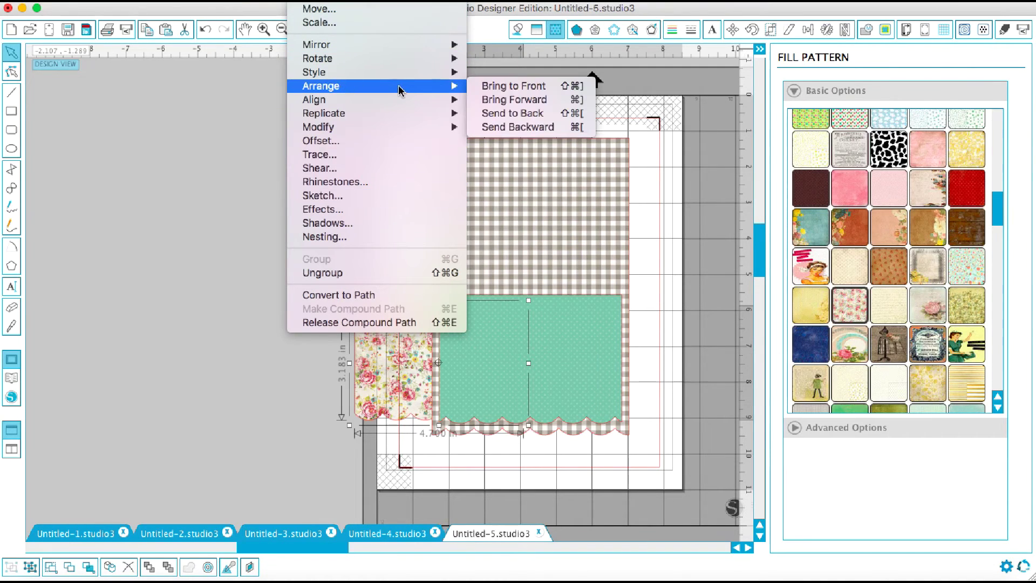
left_click(492, 88)
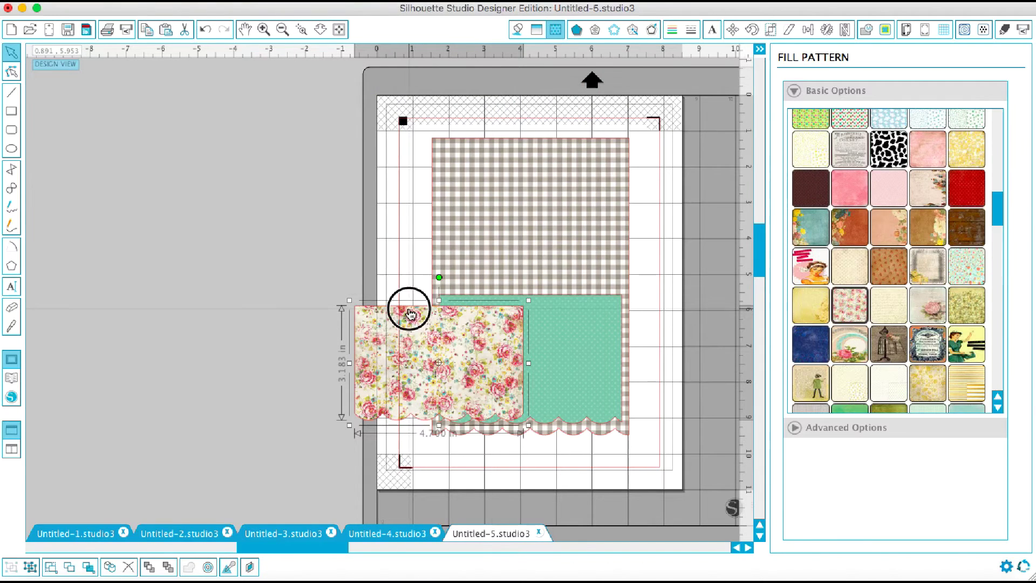
left_click_drag(407, 308, 502, 308)
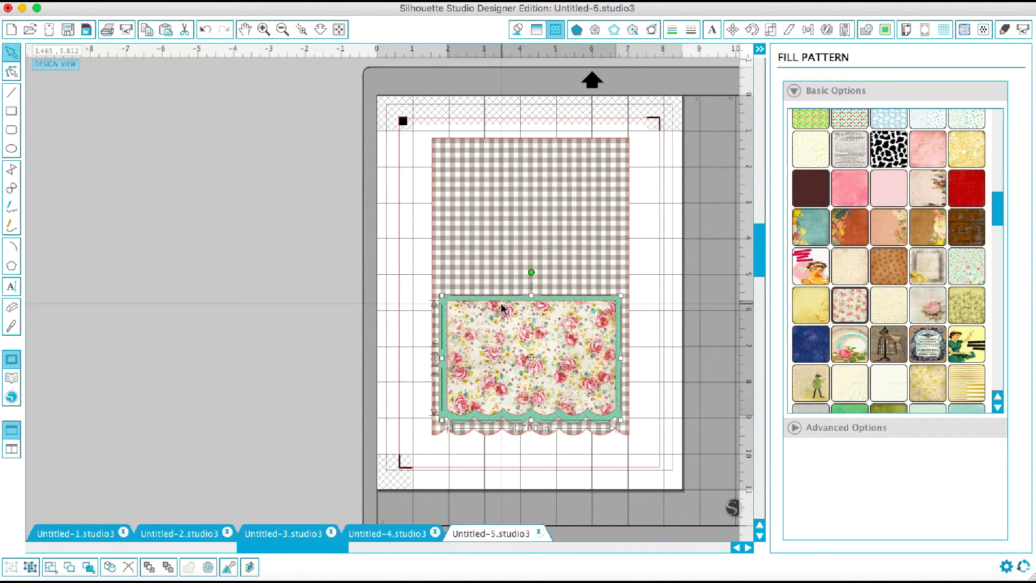
left_click(277, 352)
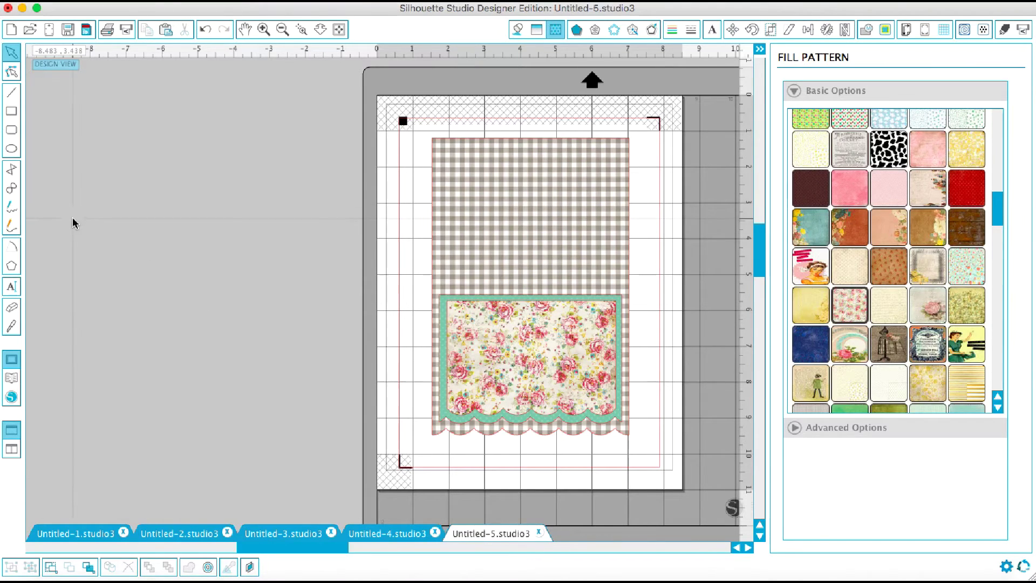
Add the text "Hello" in the empty area beside the page
left_click(11, 287)
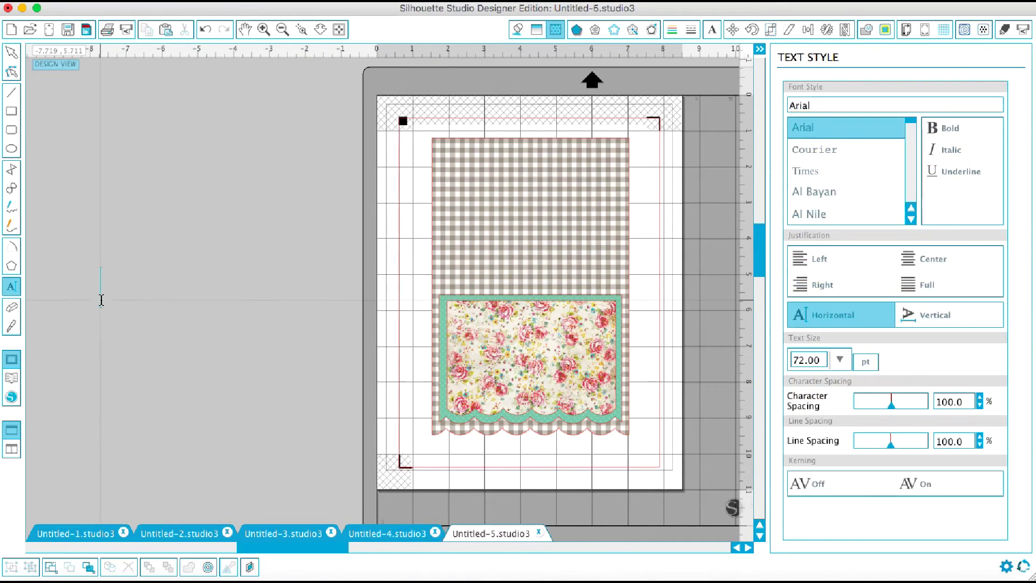
left_click(101, 300)
type("Hello")
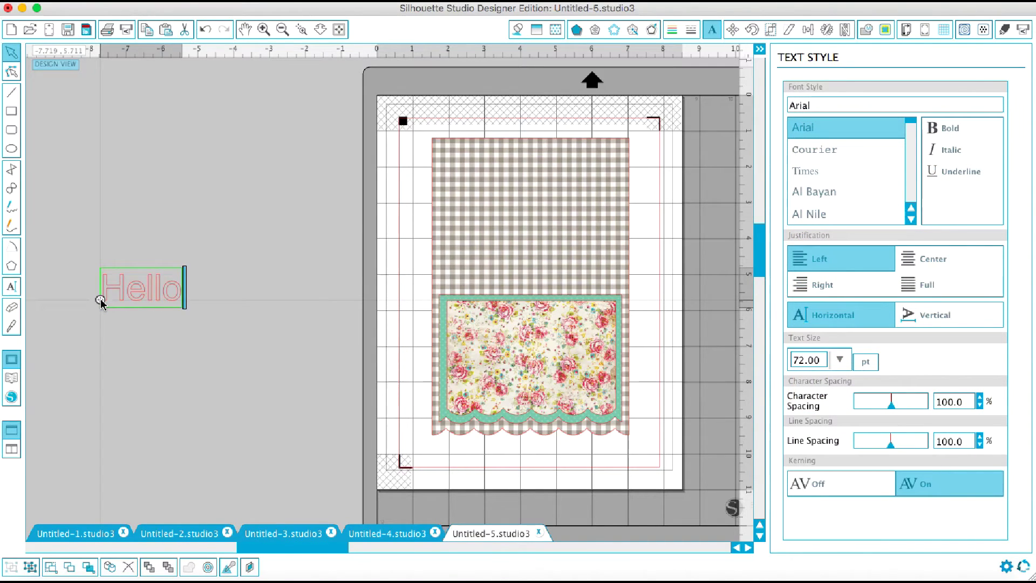
Give the "Hello" text a black fill and a black outline
left_click(121, 330)
left_click(158, 301)
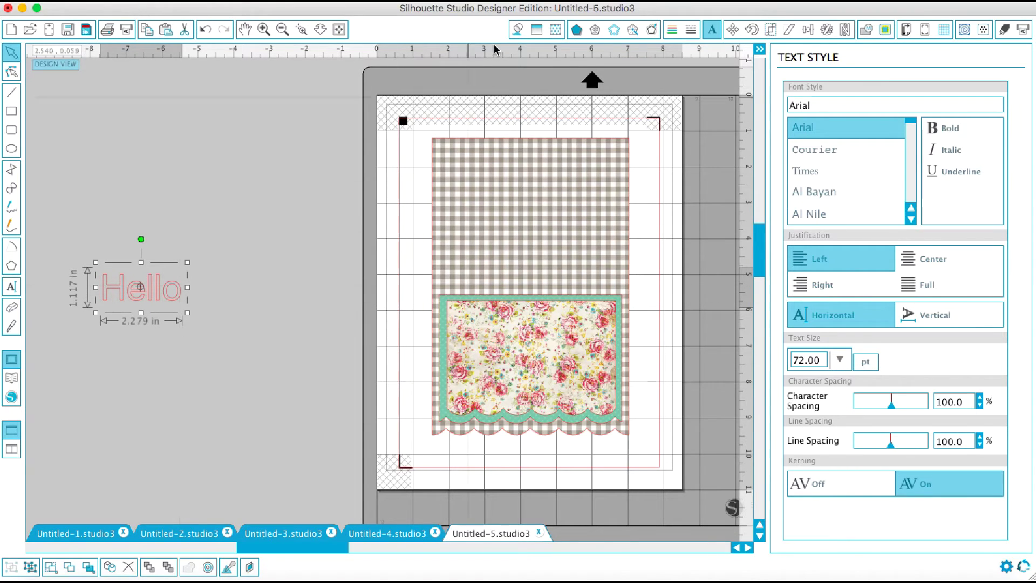
left_click(518, 33)
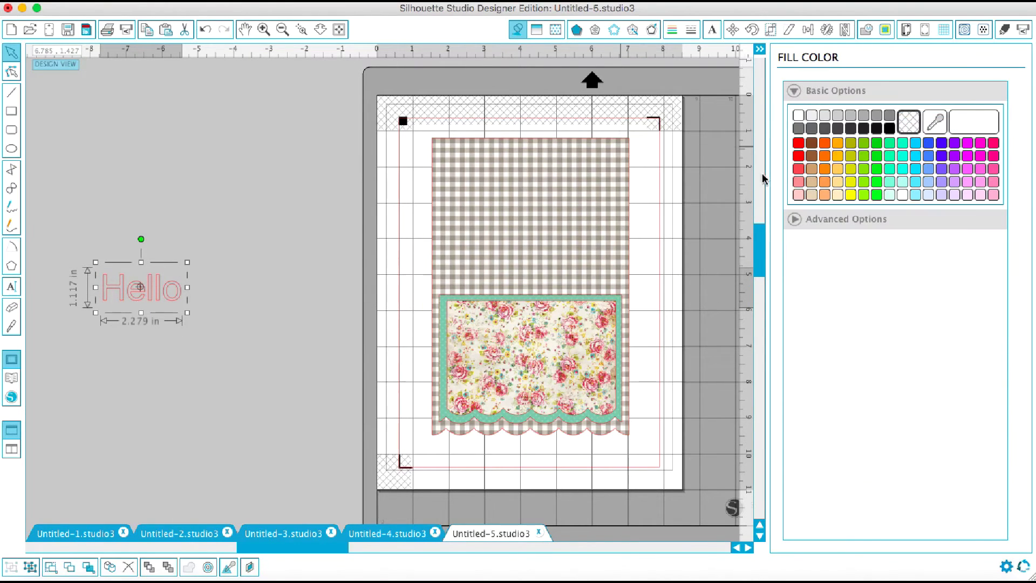
left_click(891, 129)
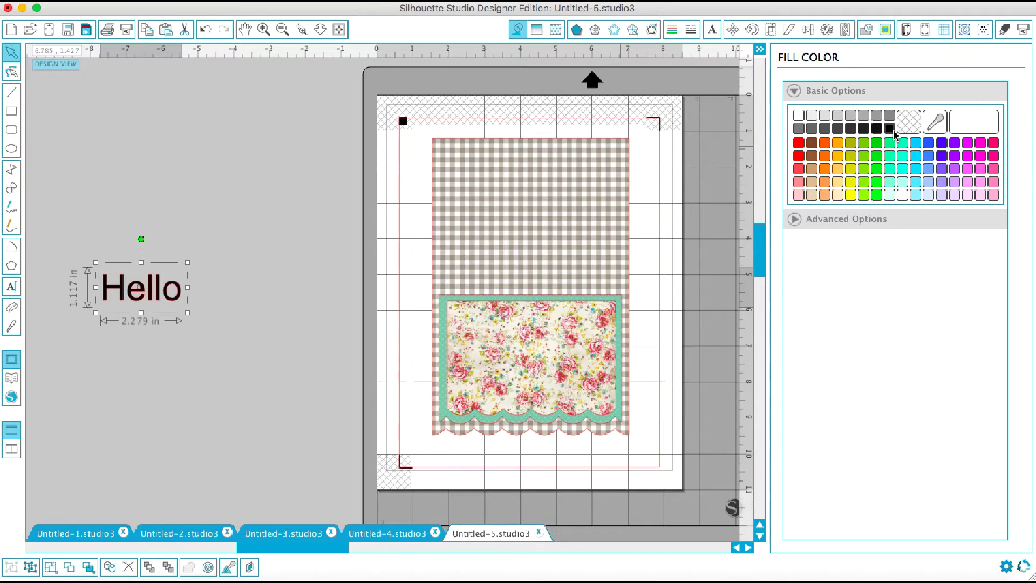
left_click(674, 33)
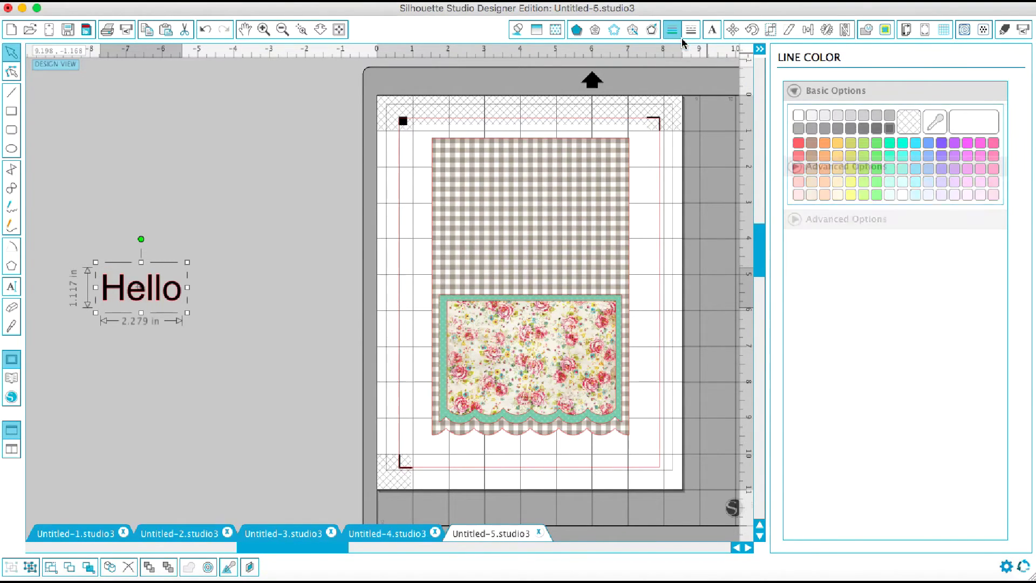
left_click(890, 129)
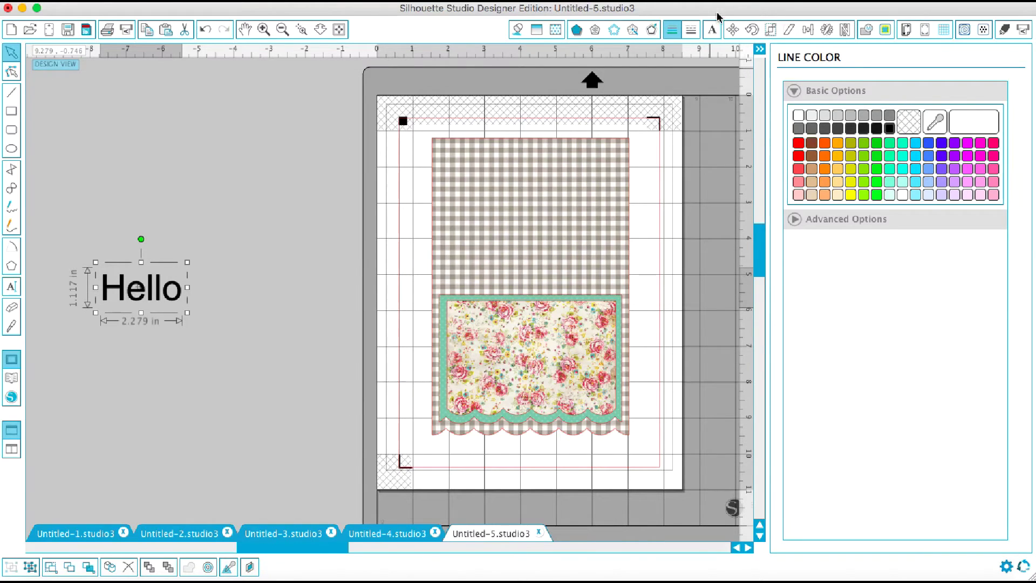
Set the "Hello" font to American Typewriter and try the text on the floral panel
left_click(715, 34)
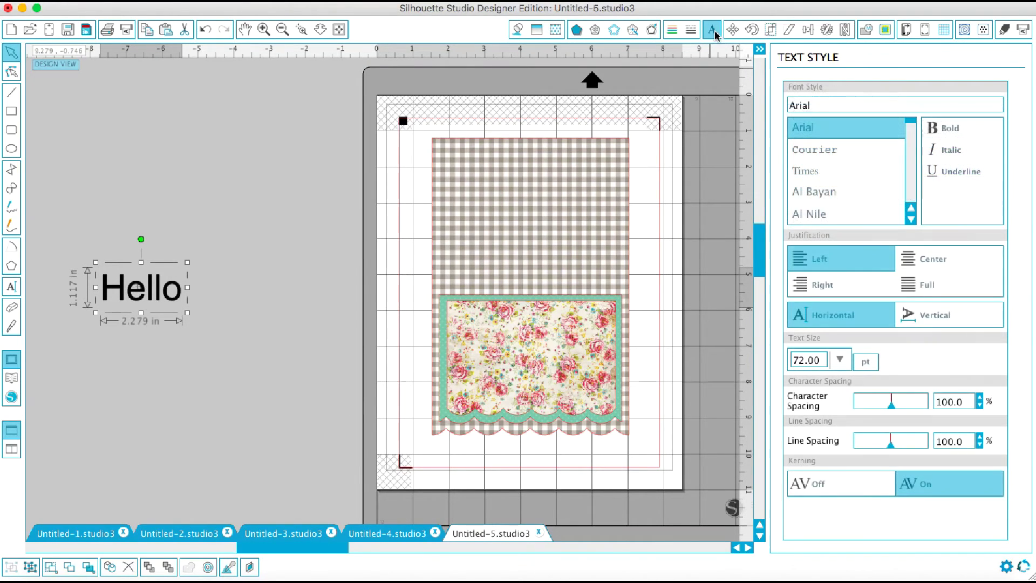
left_click(911, 219)
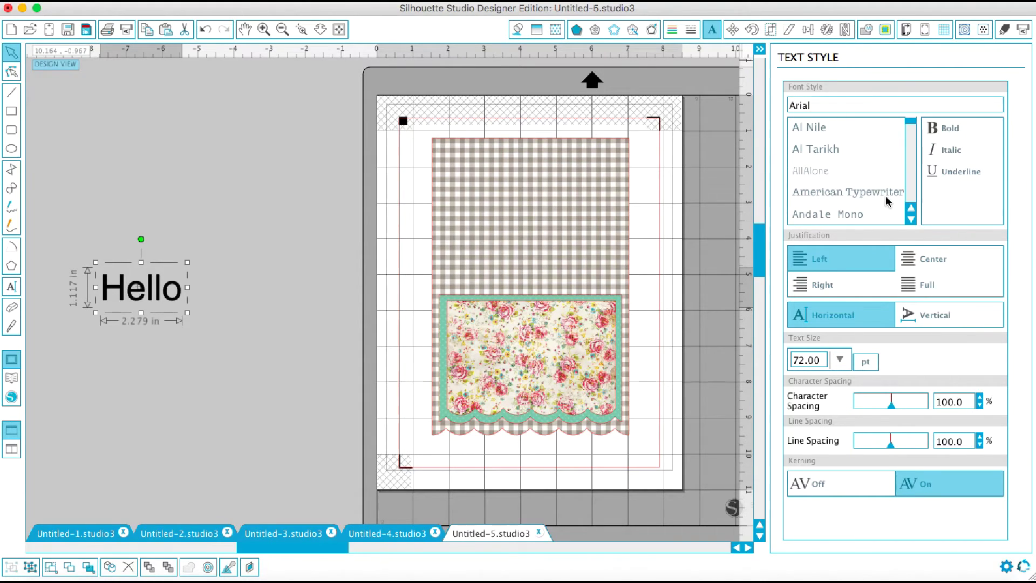
left_click(887, 202)
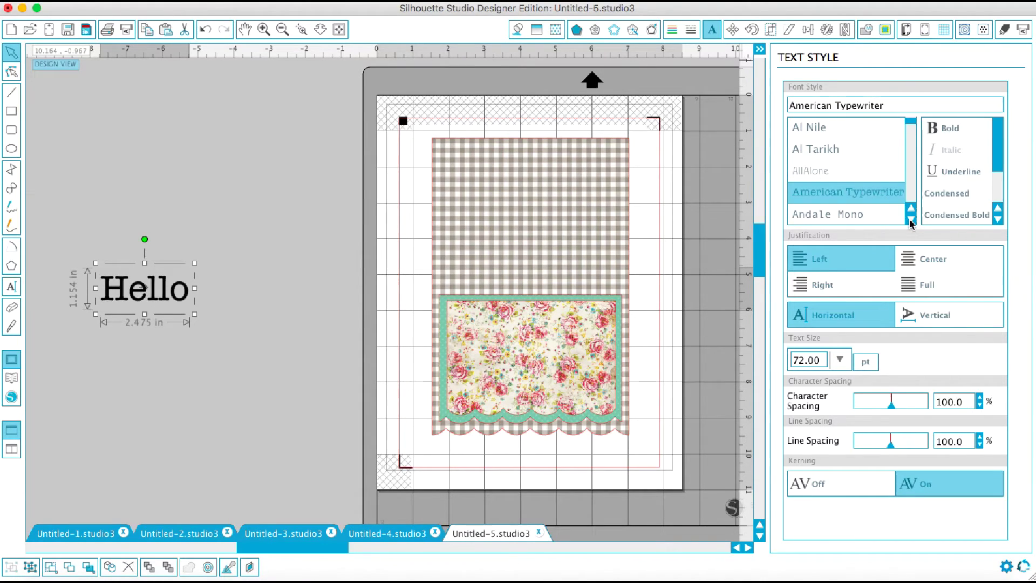
left_click(175, 298)
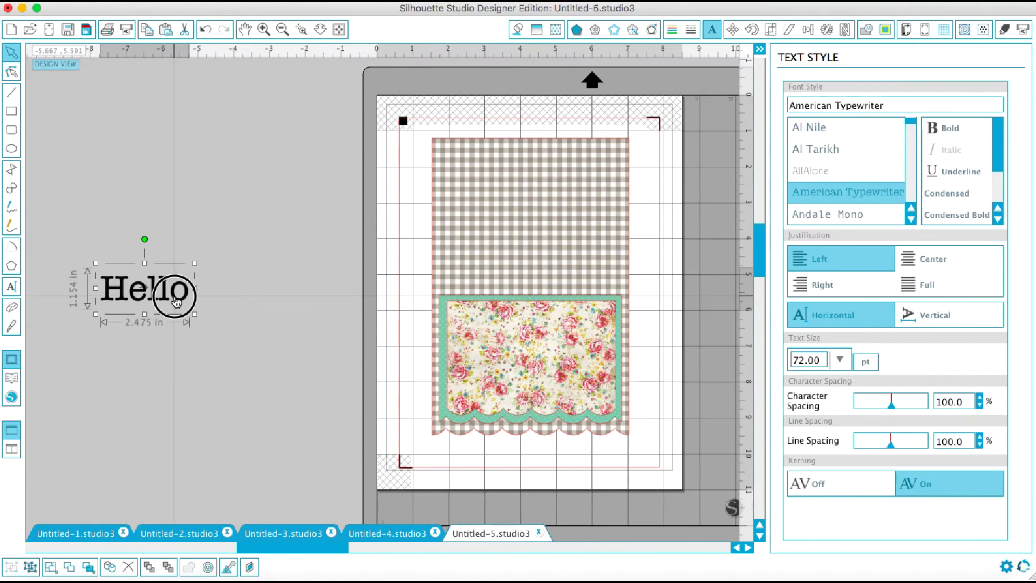
left_click_drag(175, 298, 562, 375)
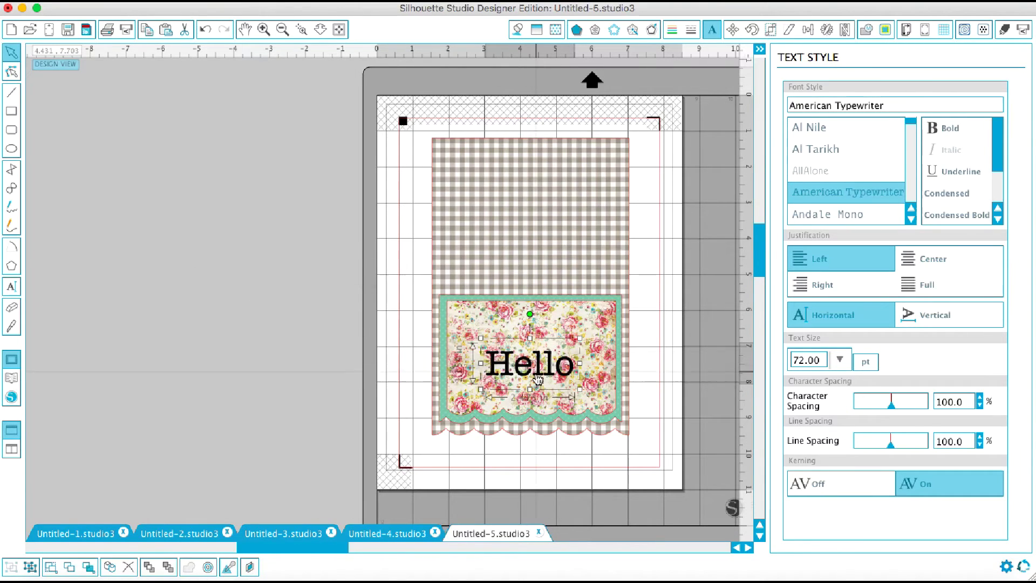
Change the "Hello" font to Aubrey and move the text off the card into the empty area beside the page
left_click(912, 219)
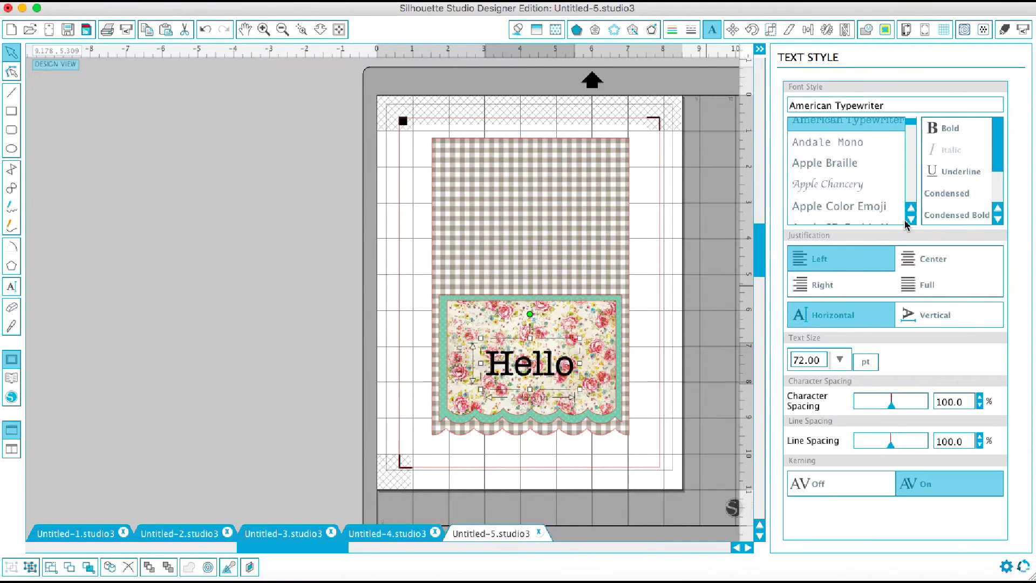
left_click(912, 219)
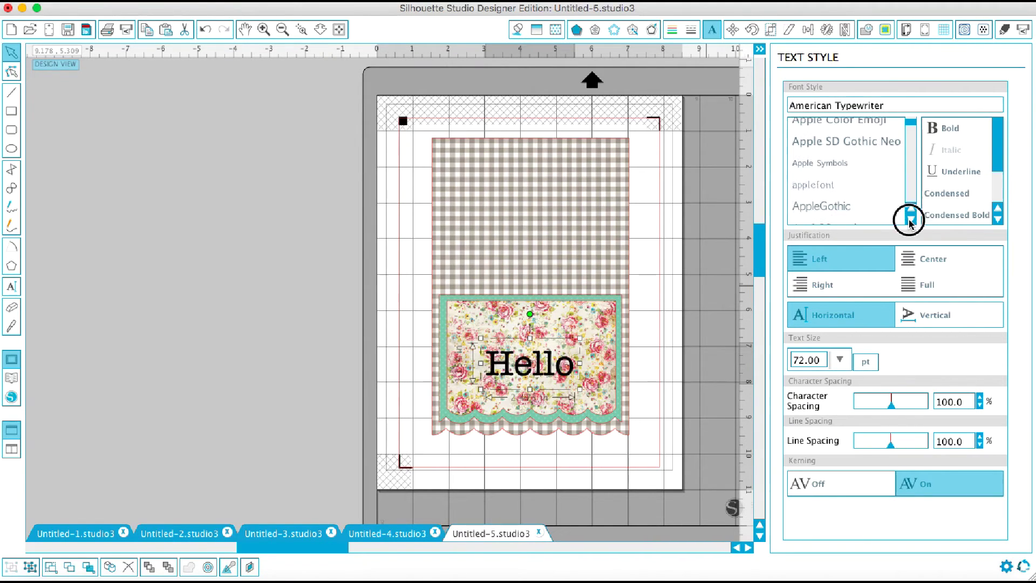
left_click(911, 220)
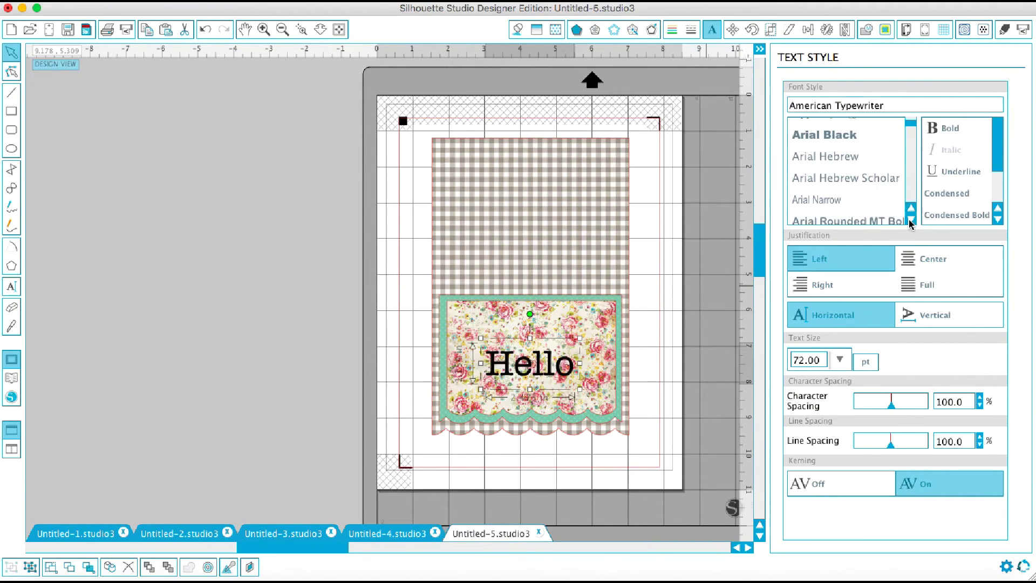
left_click(911, 220)
left_click(911, 219)
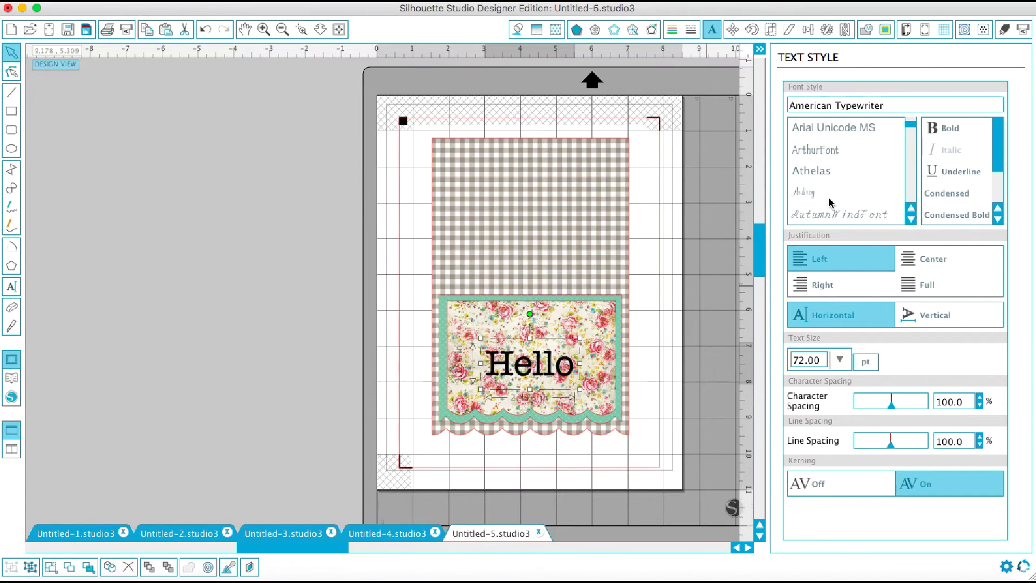
left_click(812, 193)
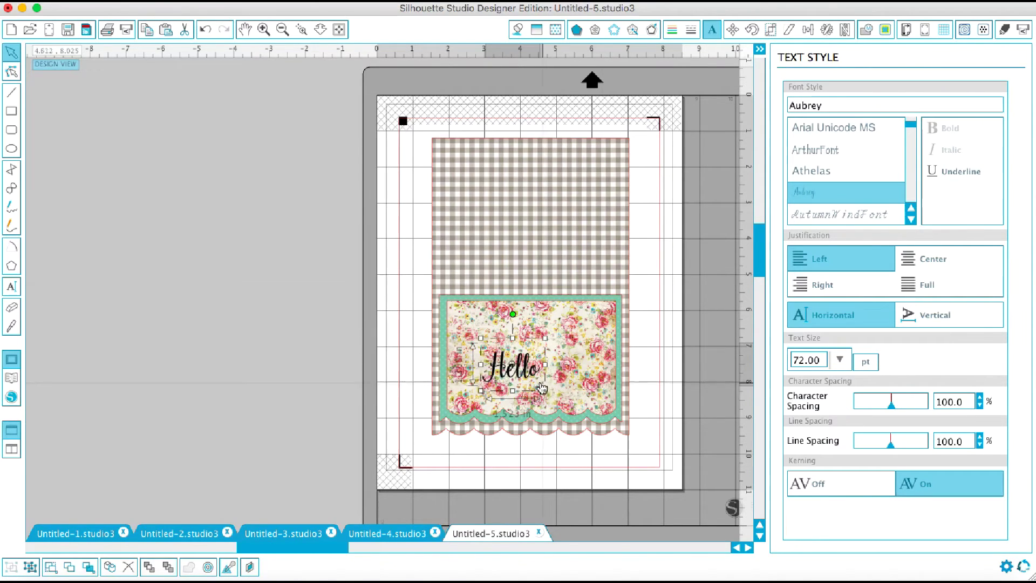
left_click_drag(531, 380, 290, 348)
left_click(278, 396)
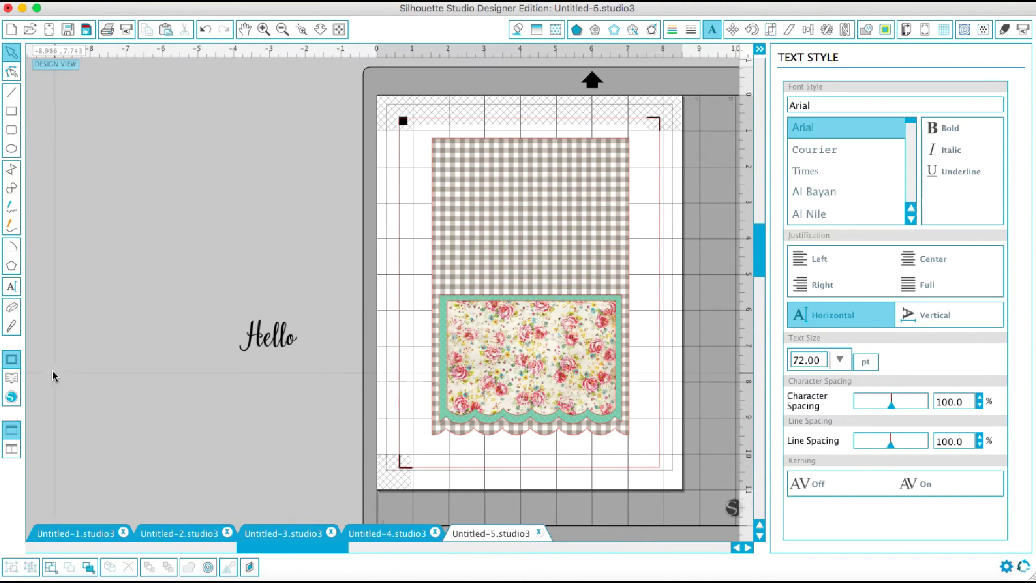
Search the library for "tilda" and add the Cute Tilda image girl above the "Hello" text, scaled to about 2.36 by 2.15 in
left_click(13, 382)
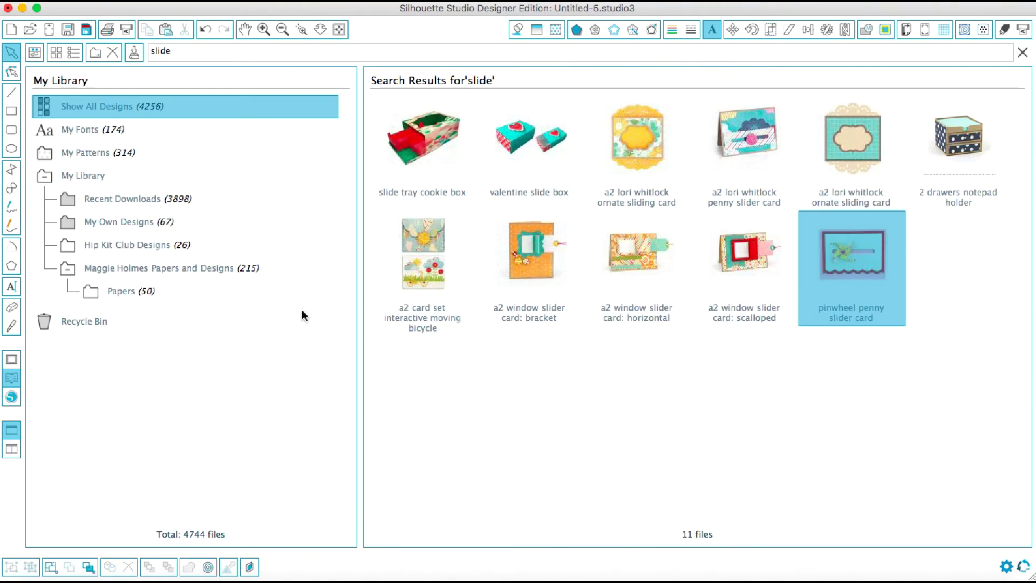
double_click(174, 51)
left_click(133, 52)
type("tilda")
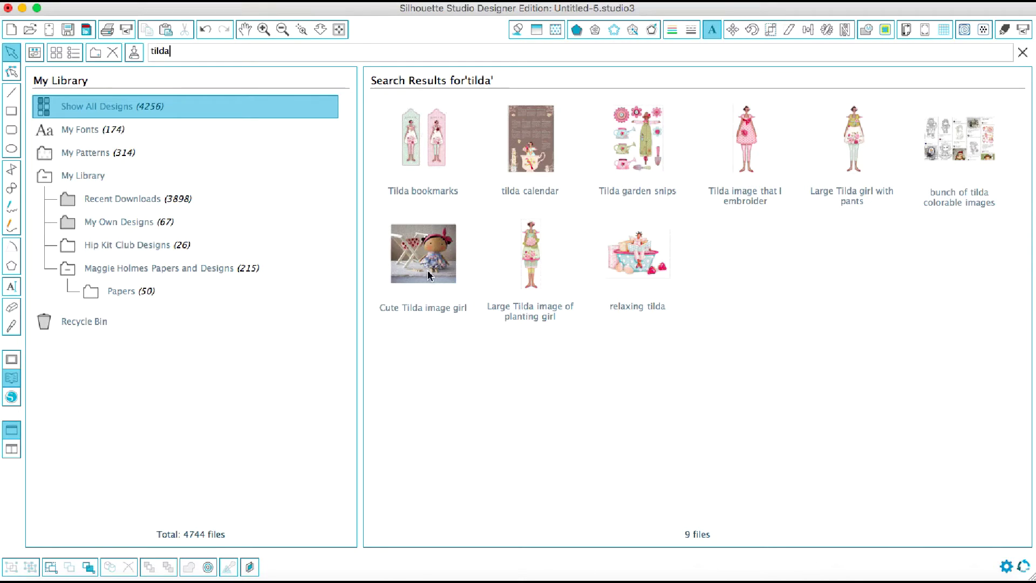
left_click_drag(427, 272, 380, 277)
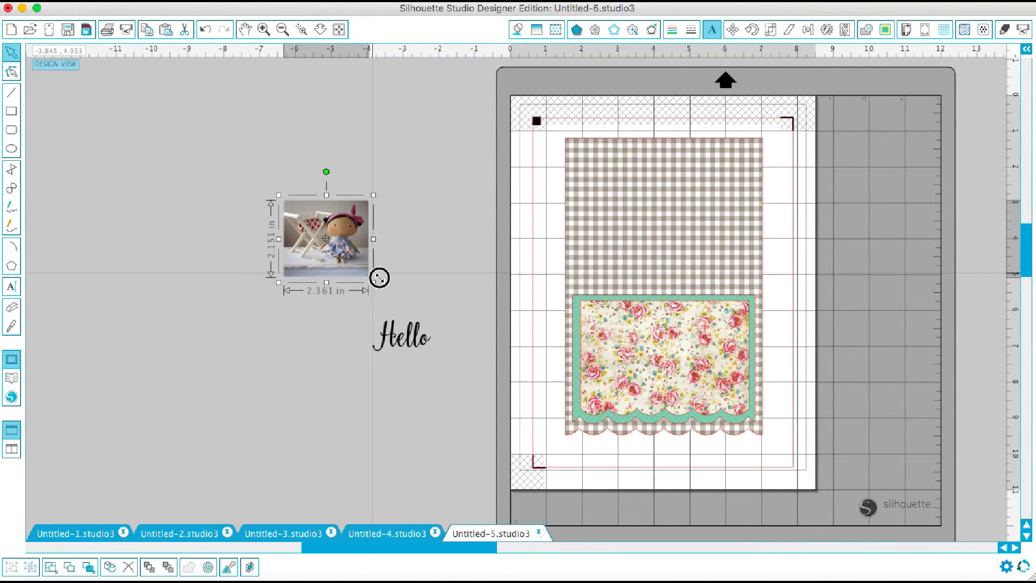
left_click(186, 232)
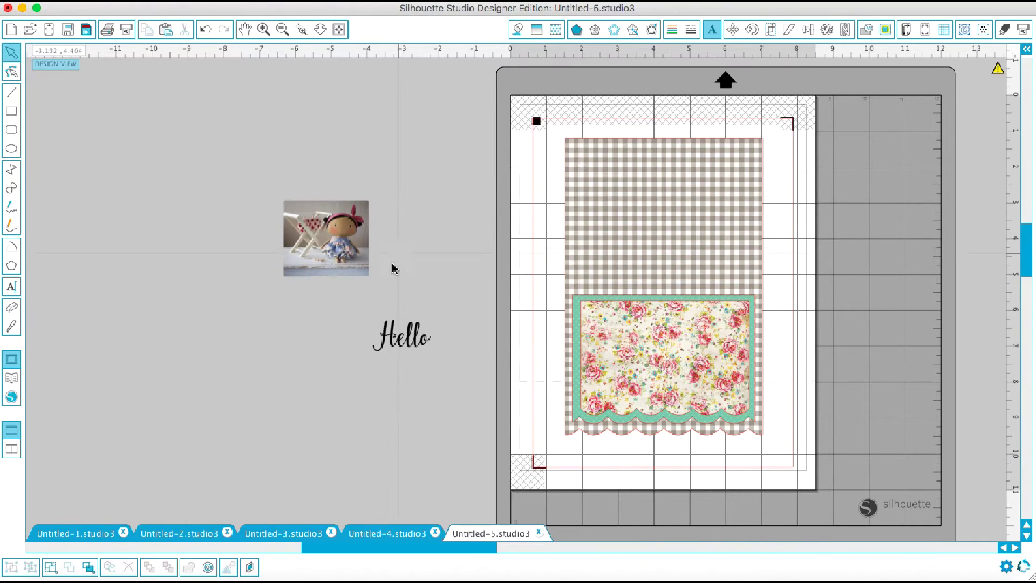
left_click_drag(360, 262, 385, 210)
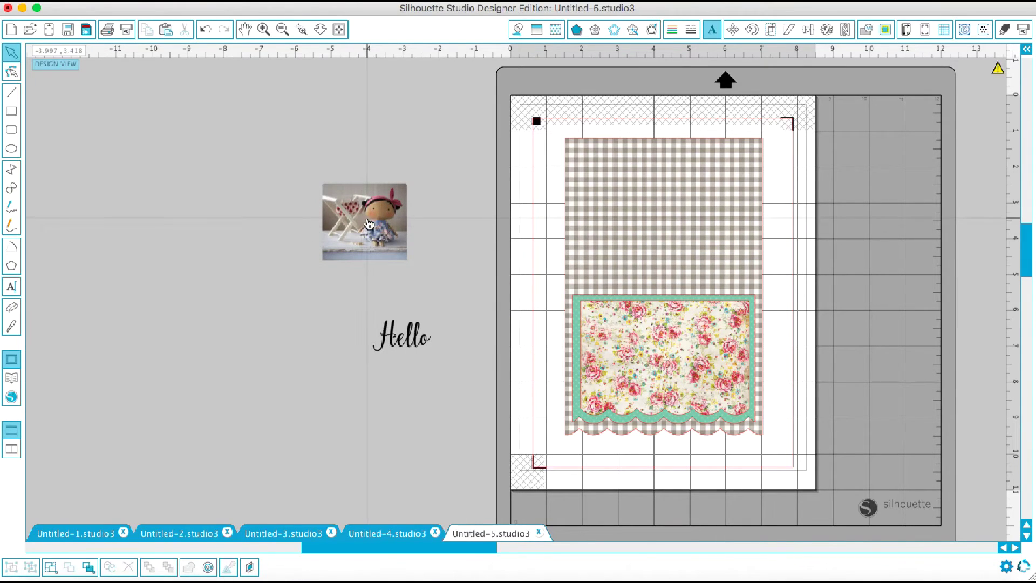
Draw a rectangle about 2.72 in wide and 2.07 in high in the empty area beside the doll photo
left_click(12, 113)
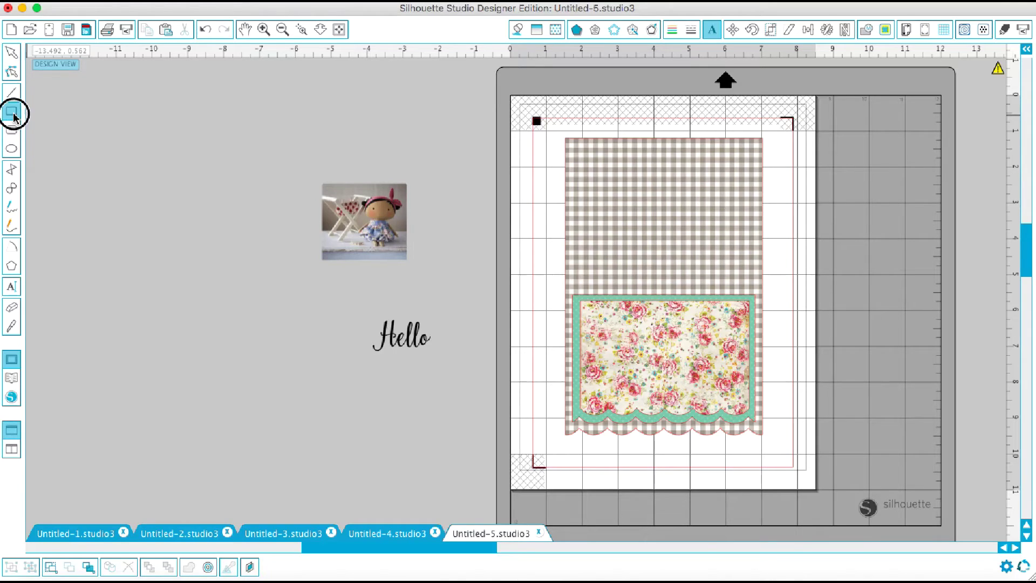
left_click_drag(101, 166, 199, 239)
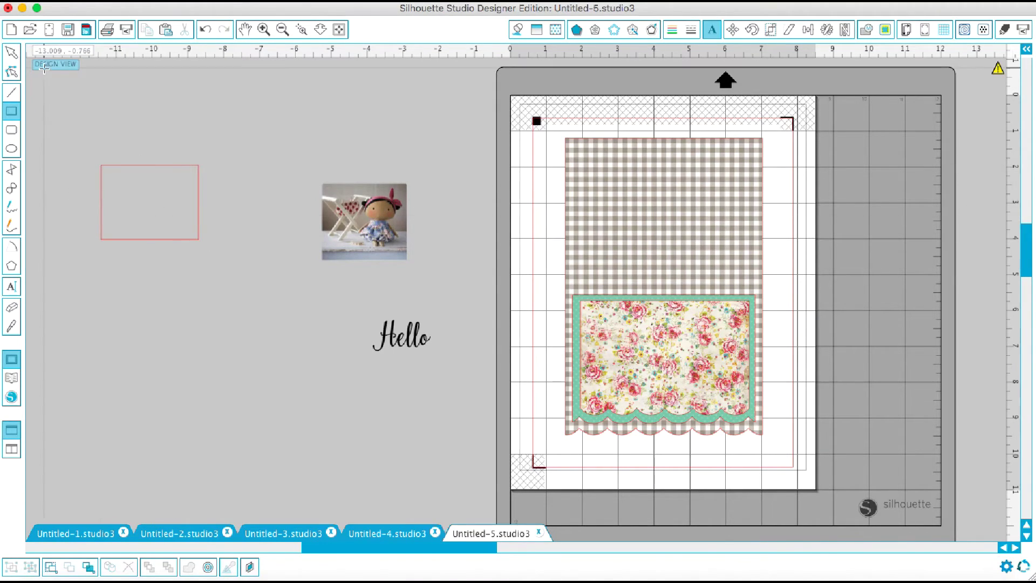
left_click(13, 54)
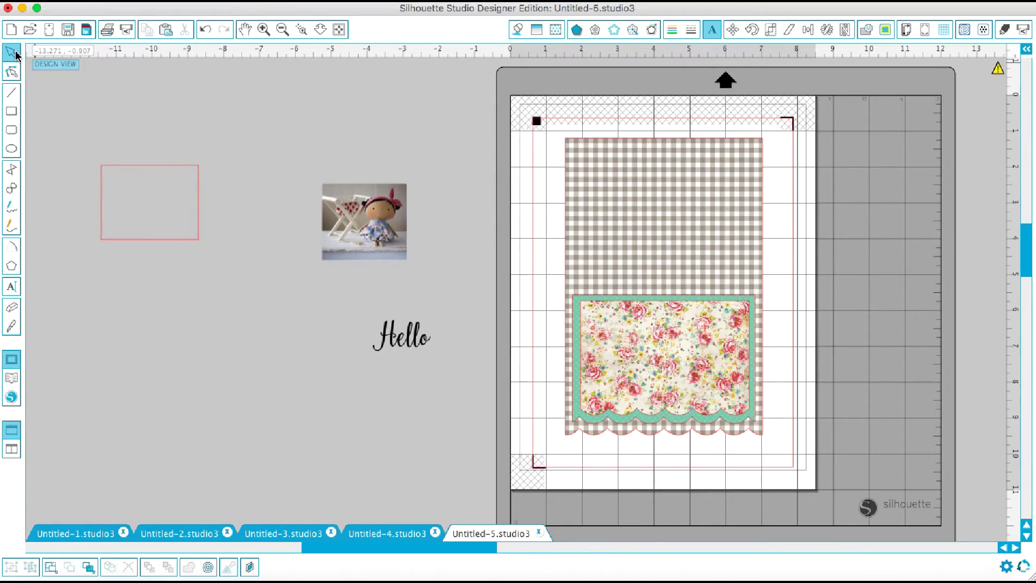
left_click(184, 240)
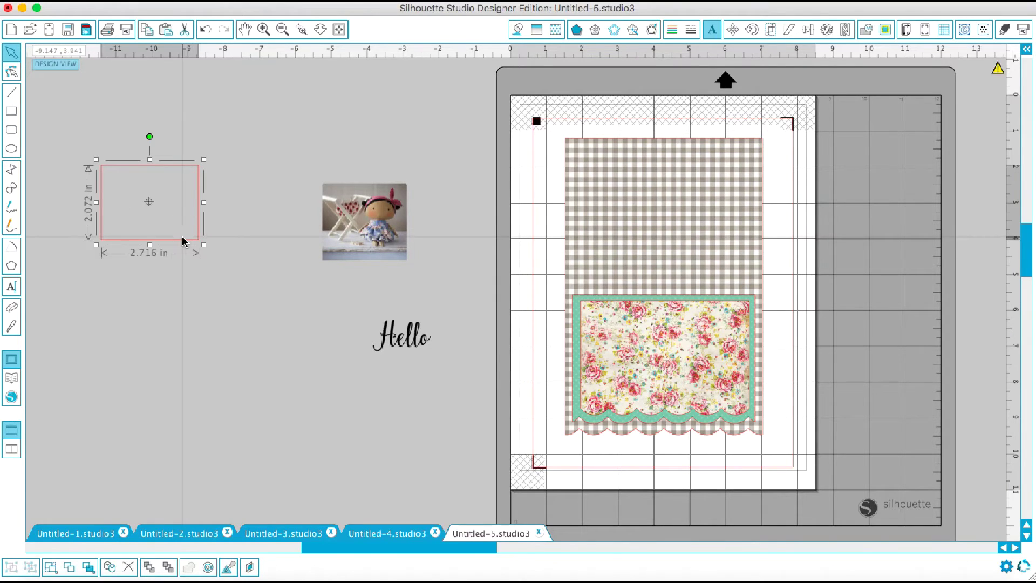
Fill the rectangle with white and move it directly above the doll photo
left_click(520, 31)
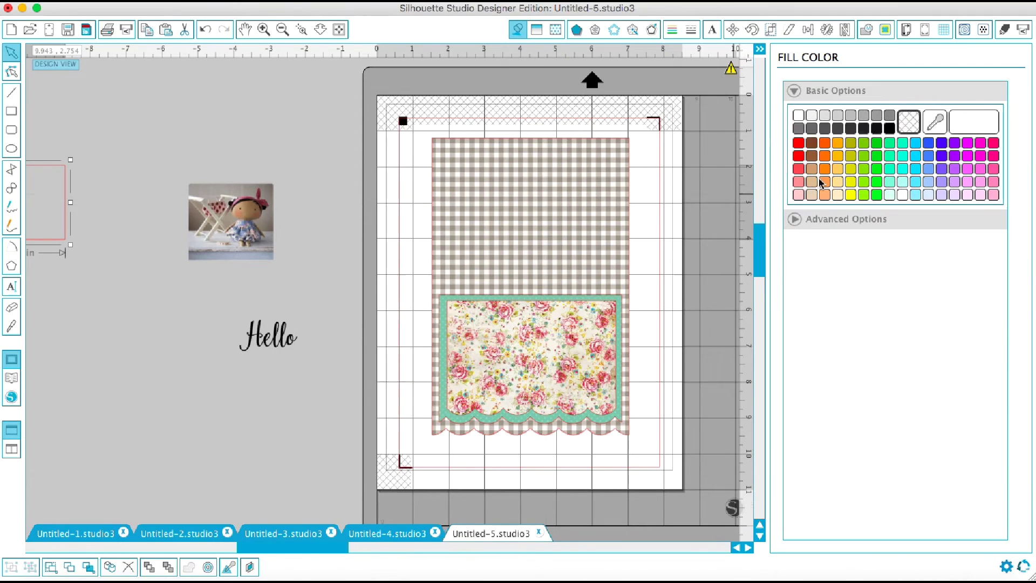
left_click(798, 116)
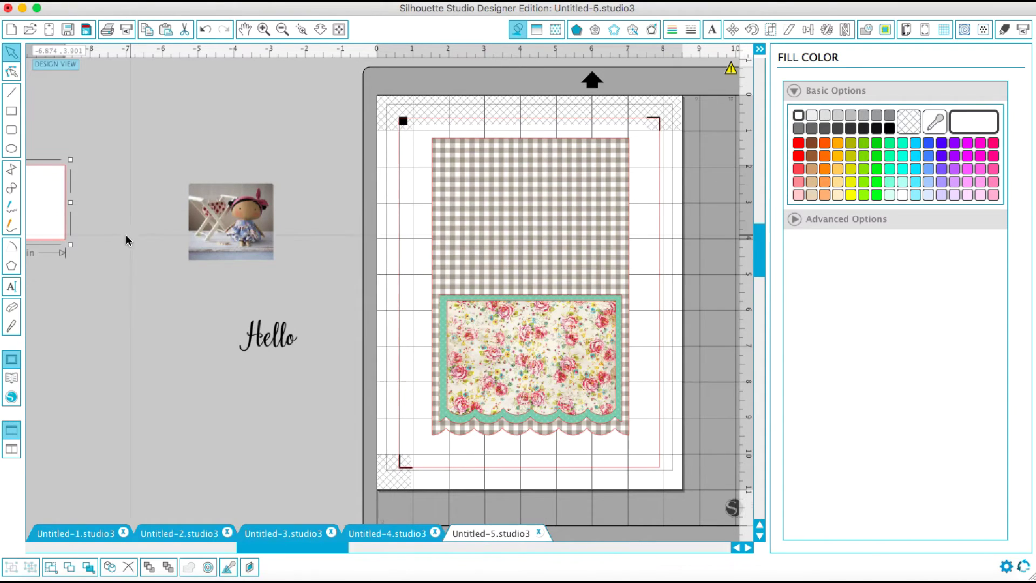
left_click_drag(51, 235, 271, 182)
Move the doll photo onto the white rectangle and try to bring the photo to the front
left_click(248, 261)
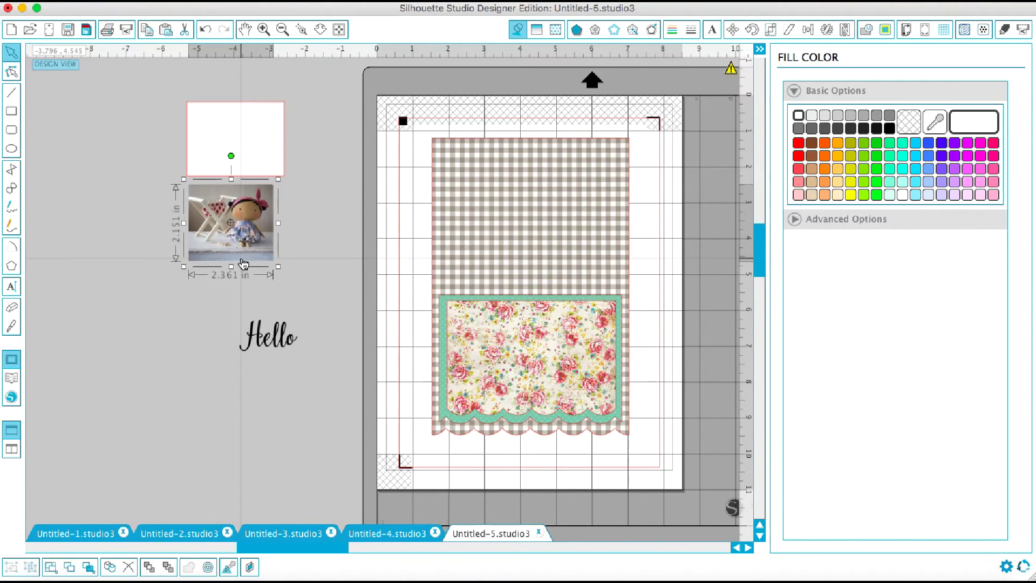
left_click_drag(243, 263, 240, 189)
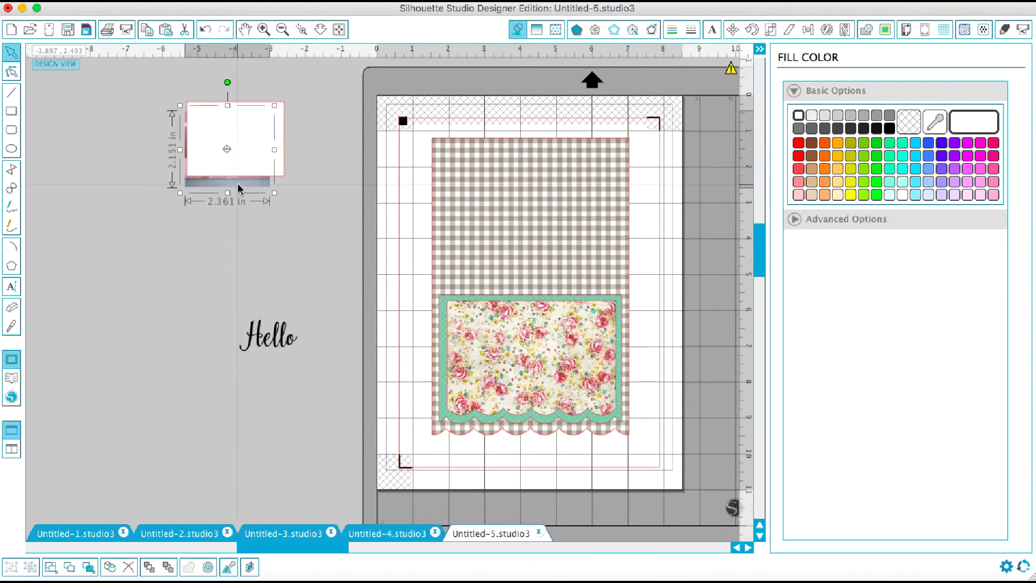
left_click(319, 2)
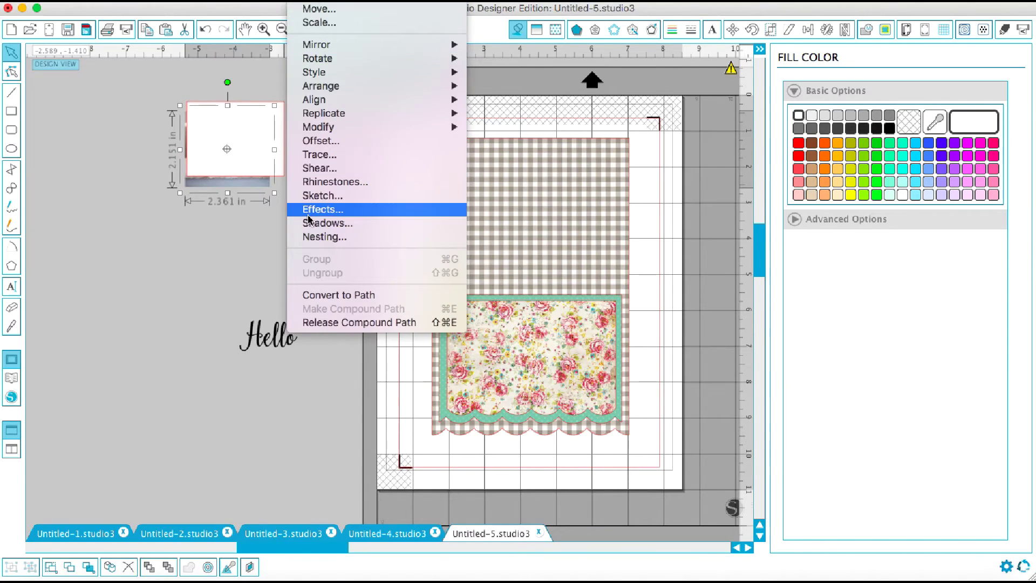
mouse_move(402, 88)
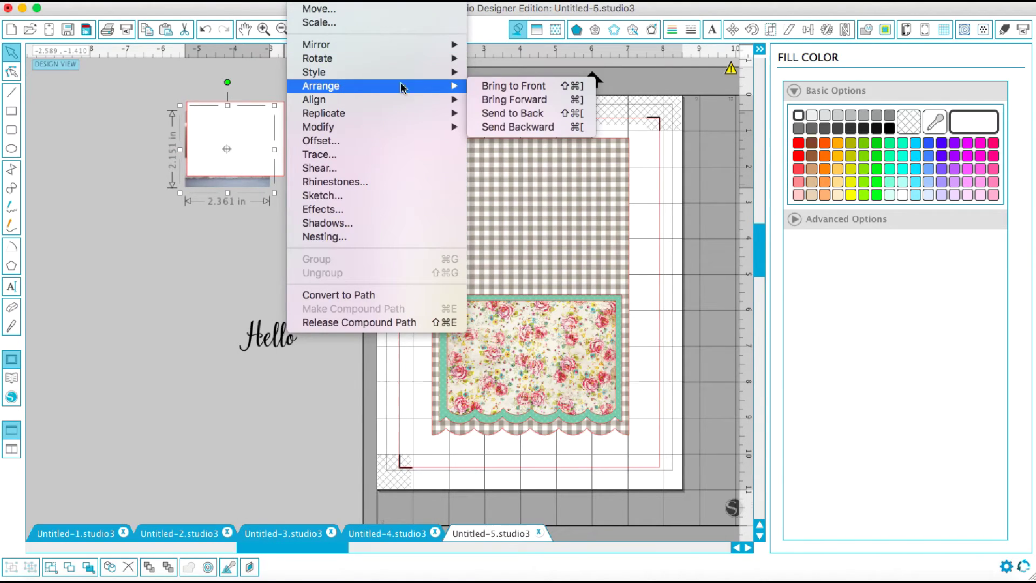
left_click(489, 85)
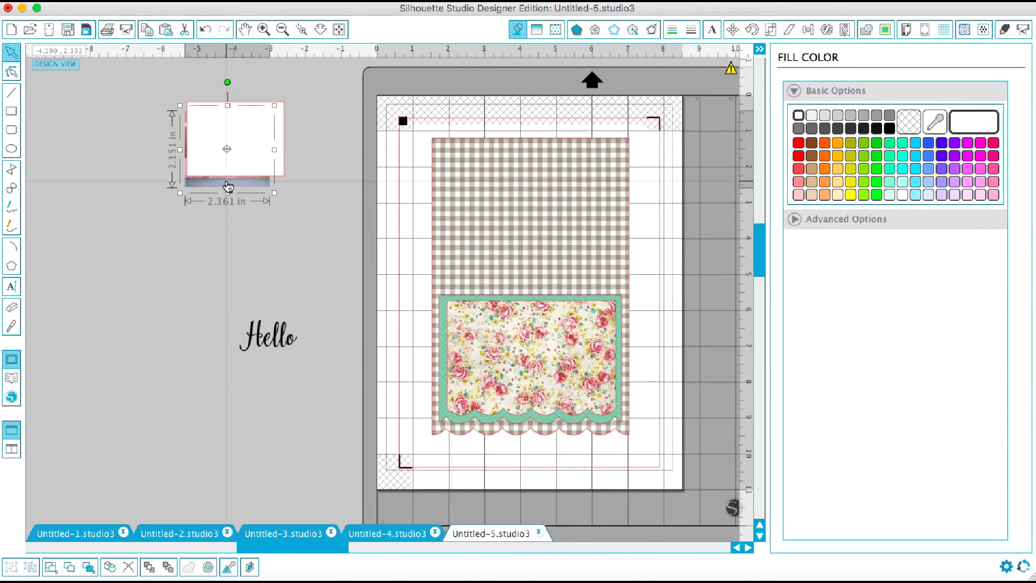
left_click(248, 172)
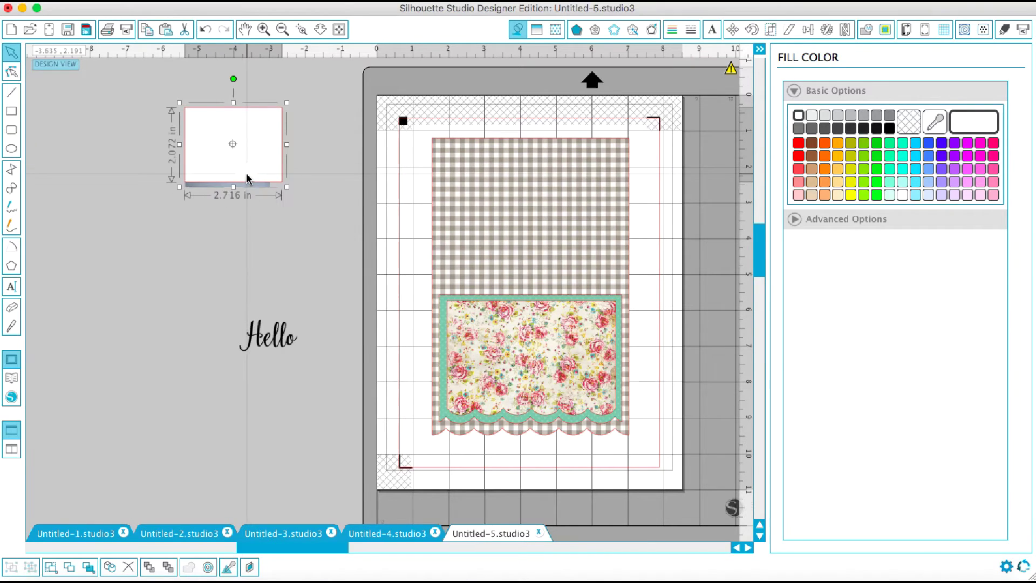
left_click(252, 185)
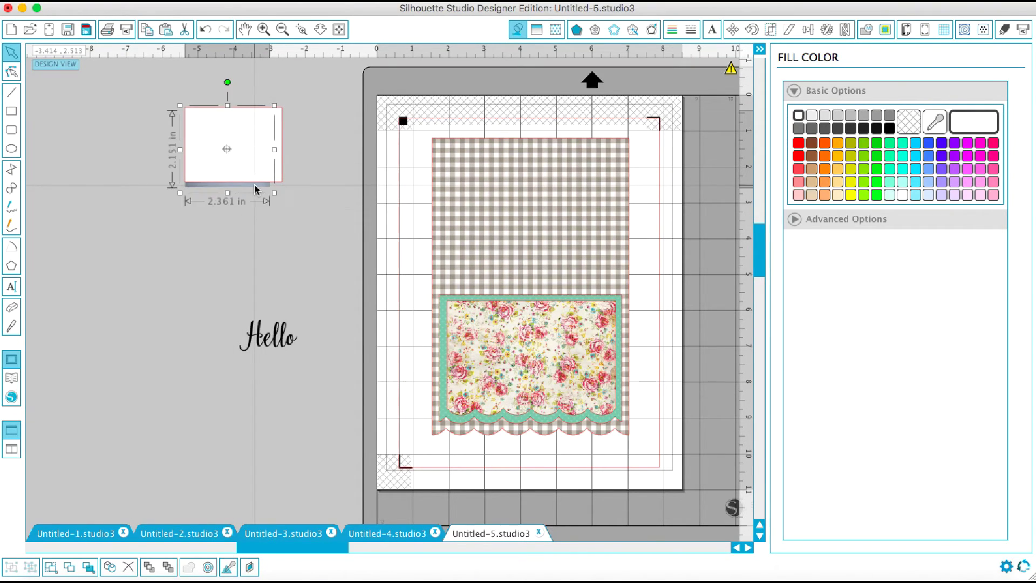
right_click(286, 340)
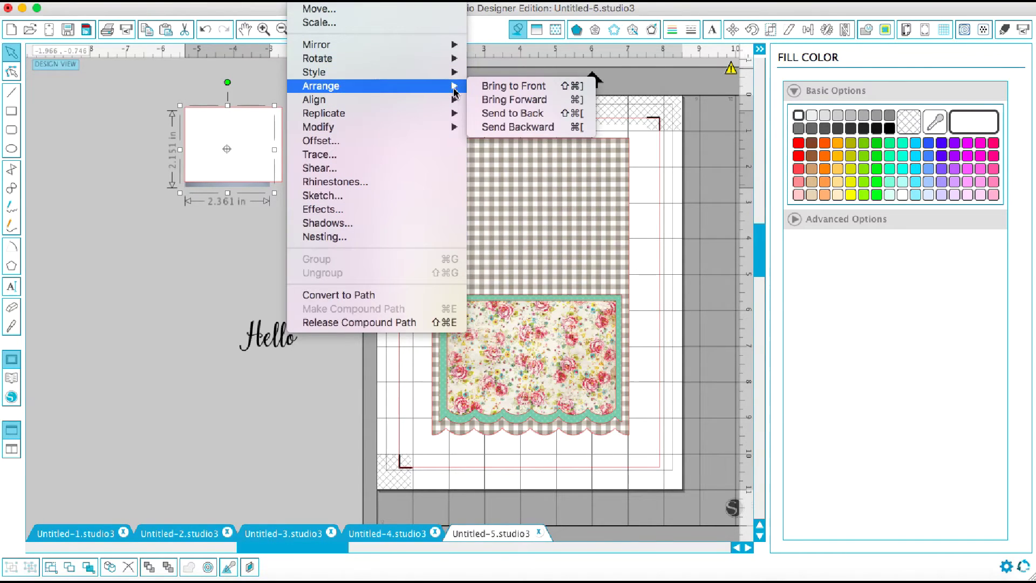
left_click(494, 87)
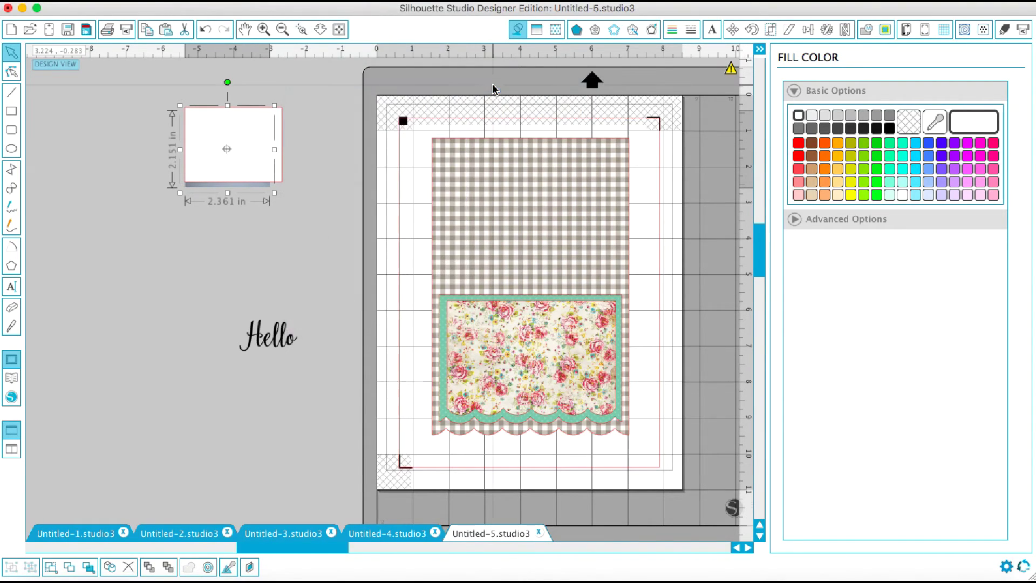
Move the white rectangle off the doll photo into the empty space below it, and bring the photo to the front
left_click(219, 220)
left_click_drag(232, 178, 177, 281)
left_click(221, 180)
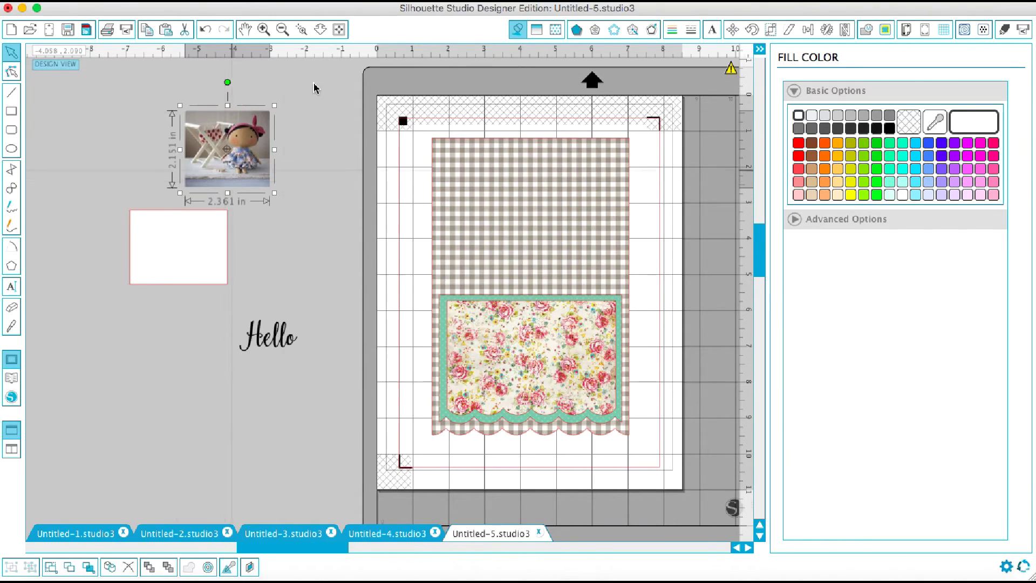
left_click(307, 4)
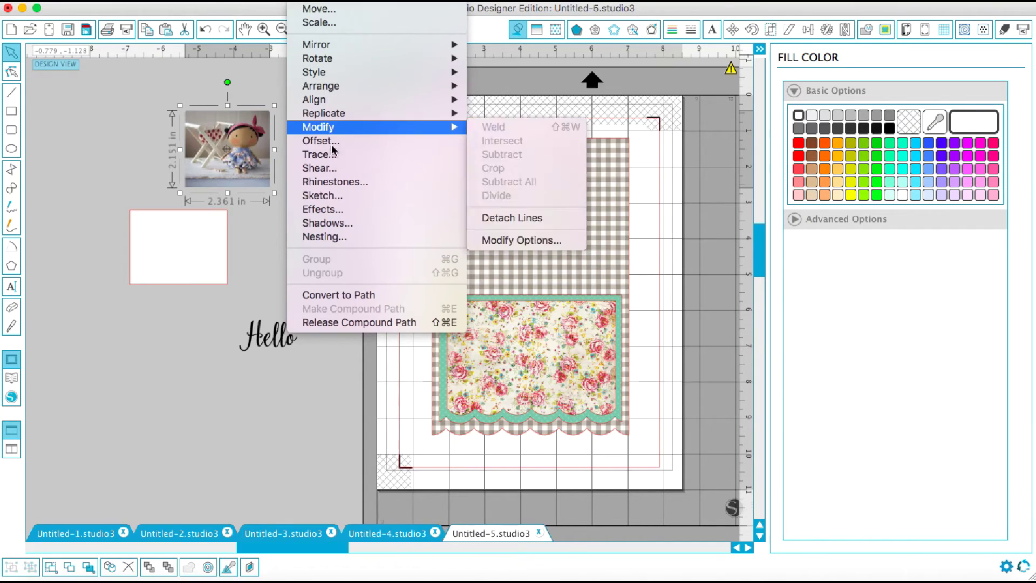
mouse_move(353, 92)
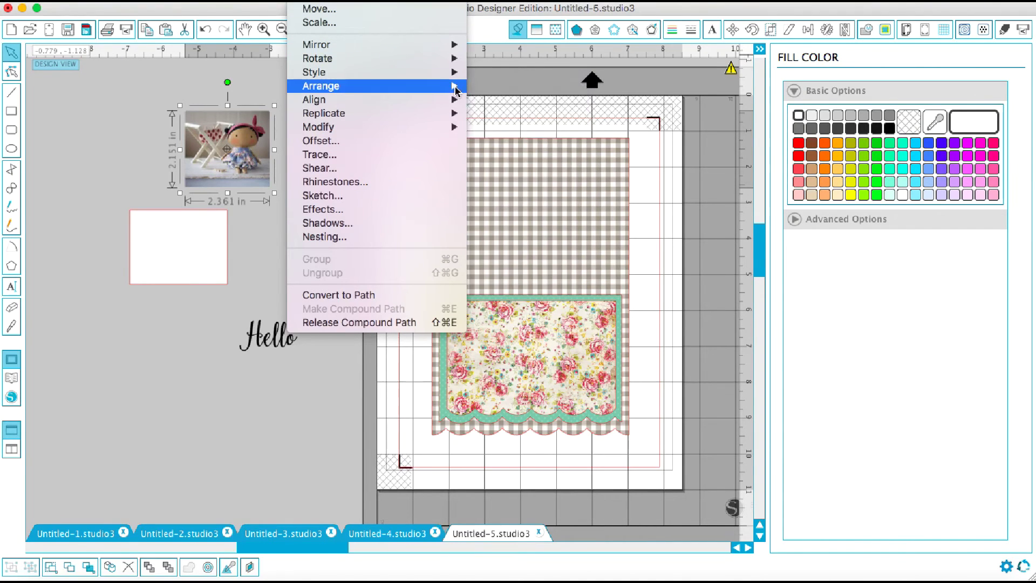
left_click(488, 88)
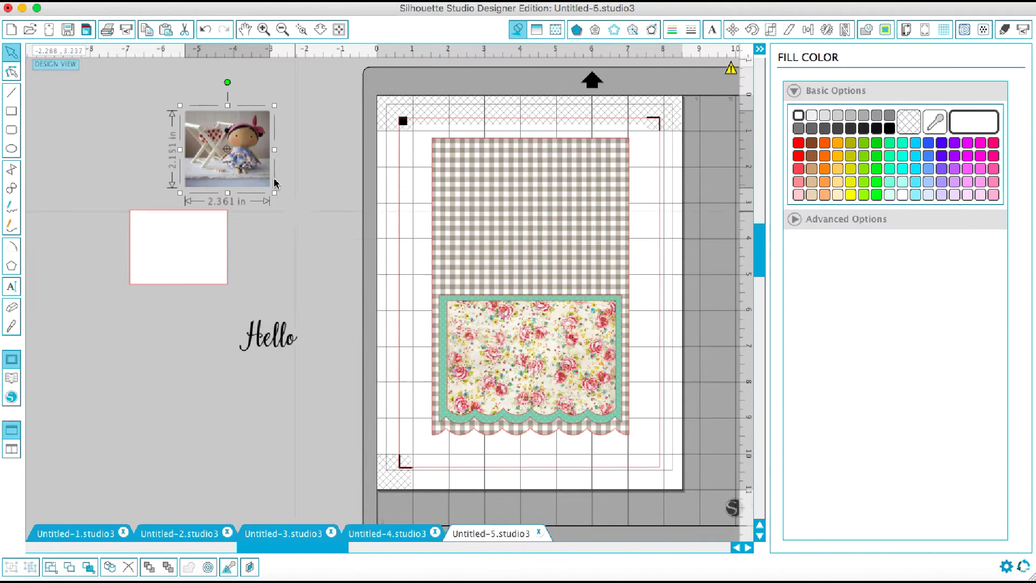
Place the doll photo over the white rectangle and send the rectangle to the back
left_click_drag(254, 171, 209, 276)
left_click(200, 278)
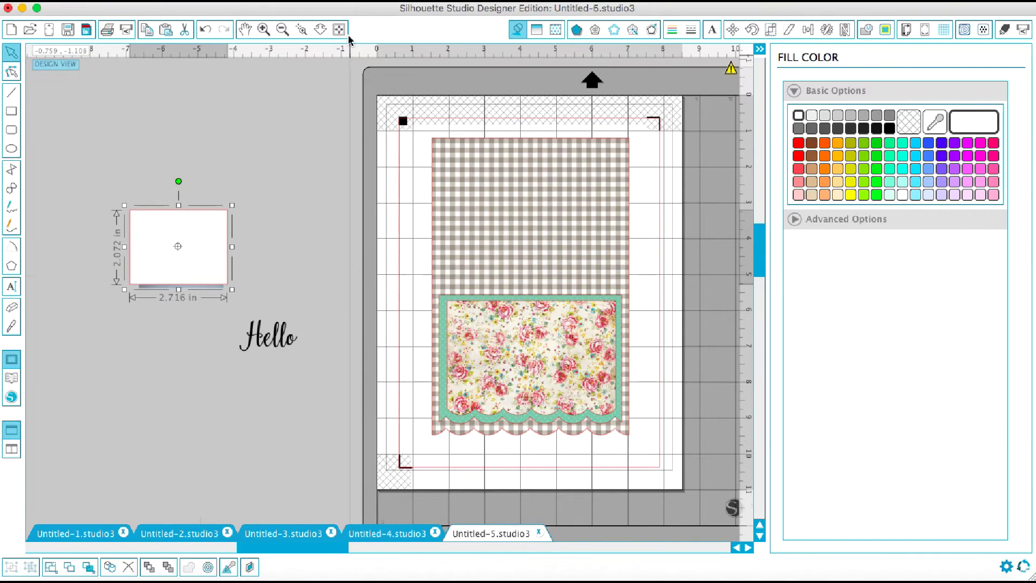
left_click(305, 3)
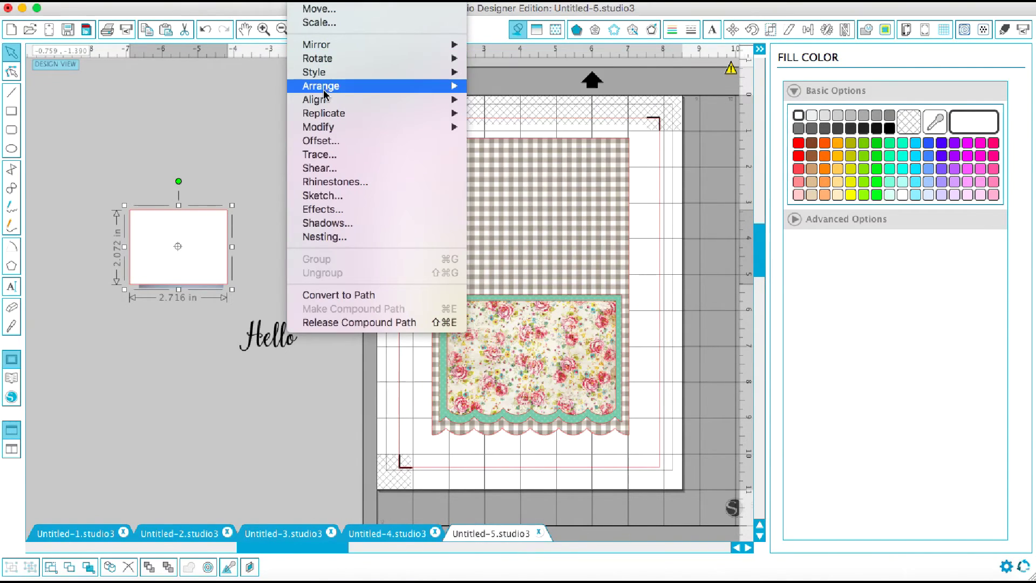
mouse_move(434, 88)
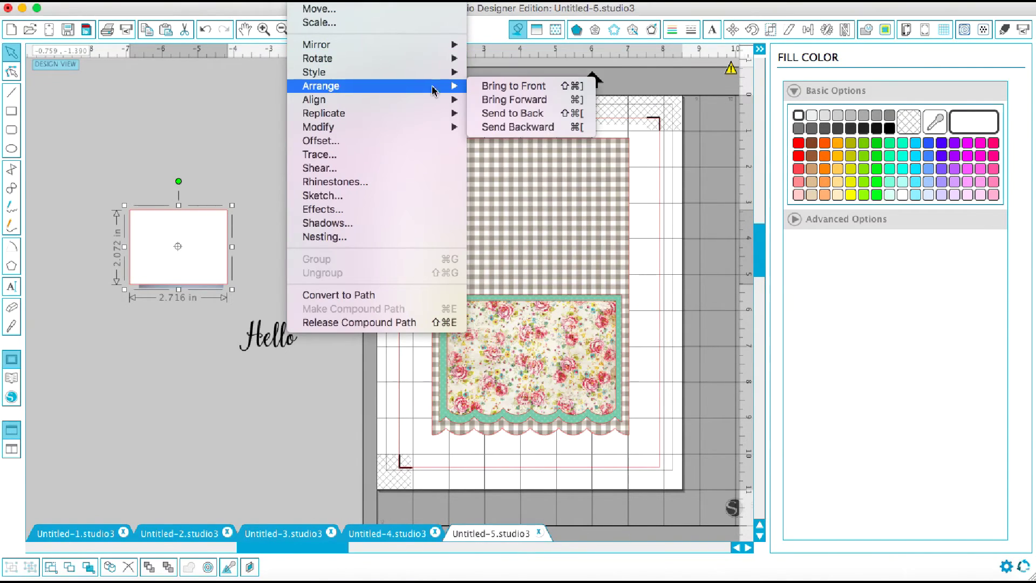
left_click(514, 115)
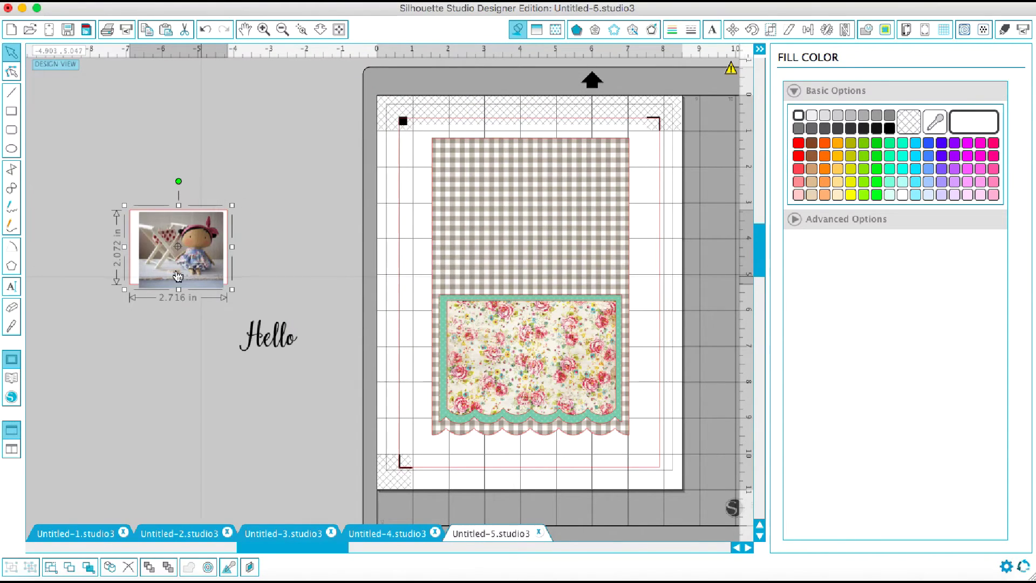
Resize the white rectangle to about 2.70 in wide and 2.43 in high, centring the doll photo on it with an even border
left_click_drag(165, 278, 162, 271)
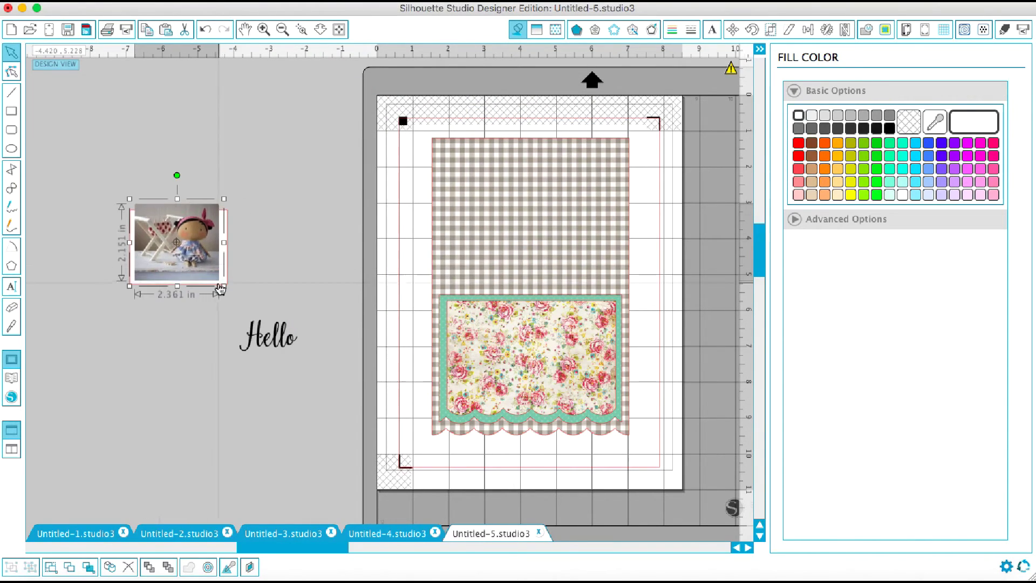
mouse_move(224, 285)
left_mouse_down()
mouse_move(246, 301)
mouse_move(219, 284)
mouse_move(216, 293)
left_mouse_up()
left_click(246, 266)
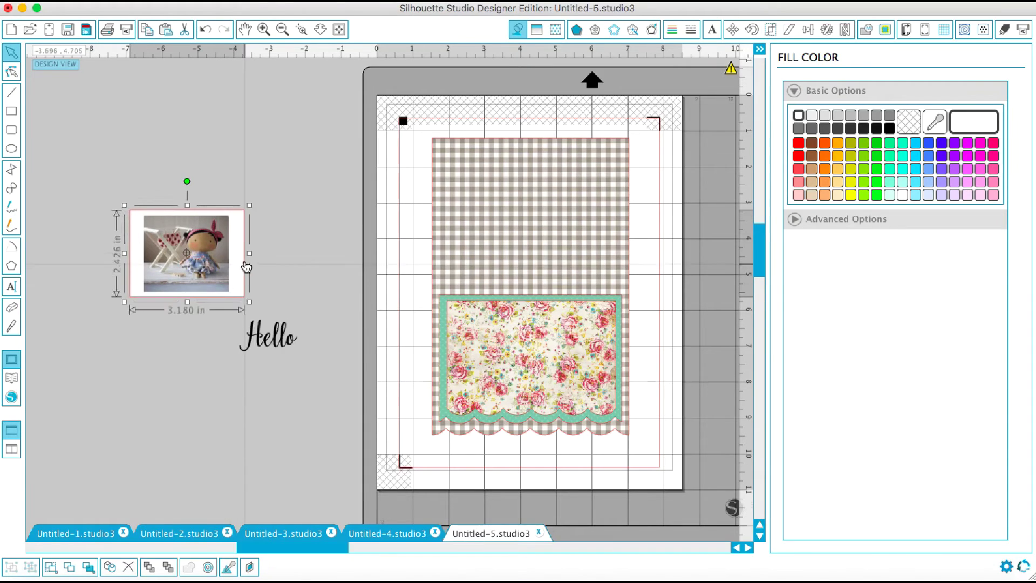
left_click_drag(249, 253, 240, 253)
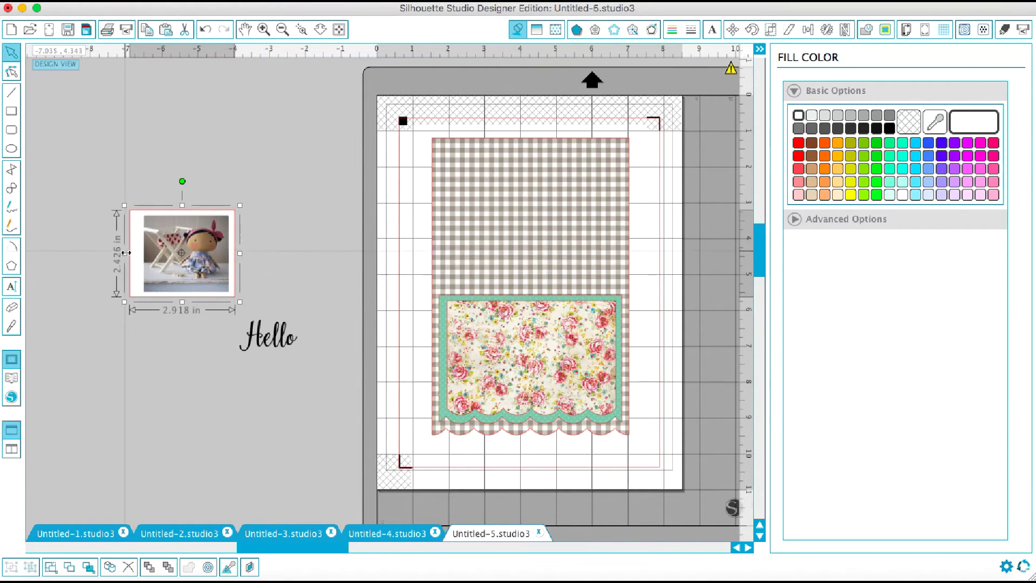
left_click_drag(124, 253, 133, 252)
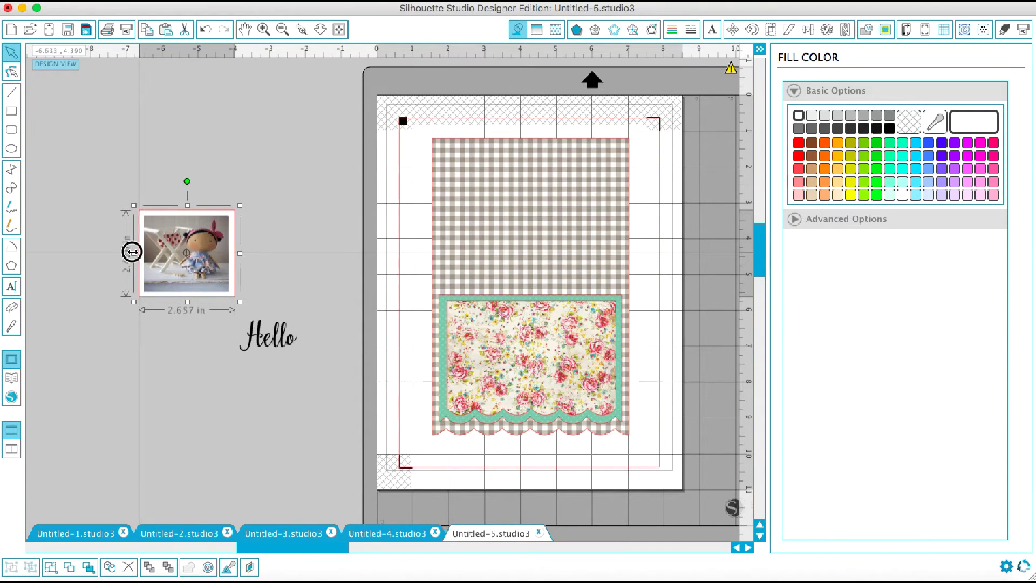
Group the doll photo with its white mat and move the group directly above the "Hello" text
left_click(152, 354)
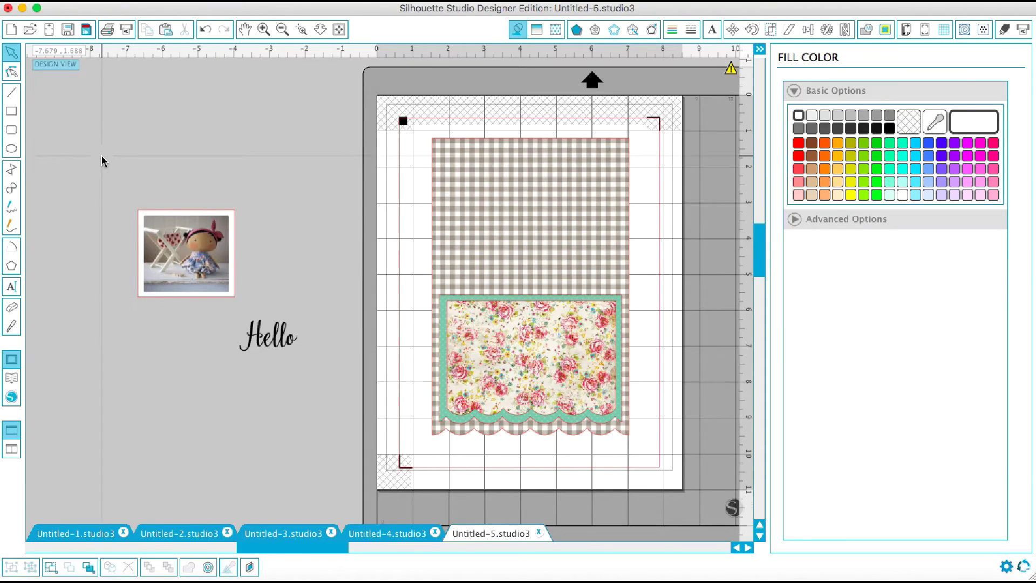
left_click(158, 211)
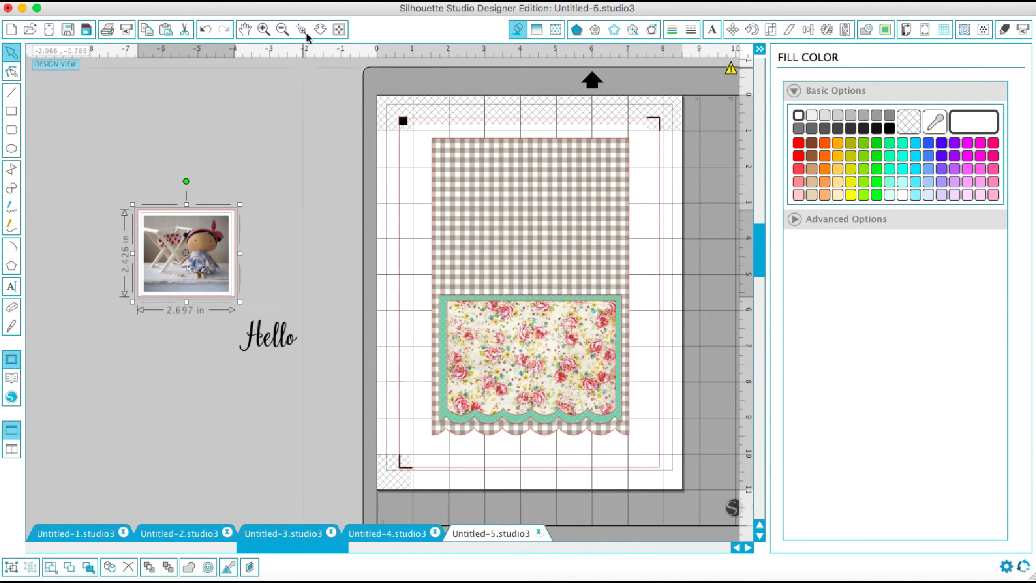
left_click(305, 3)
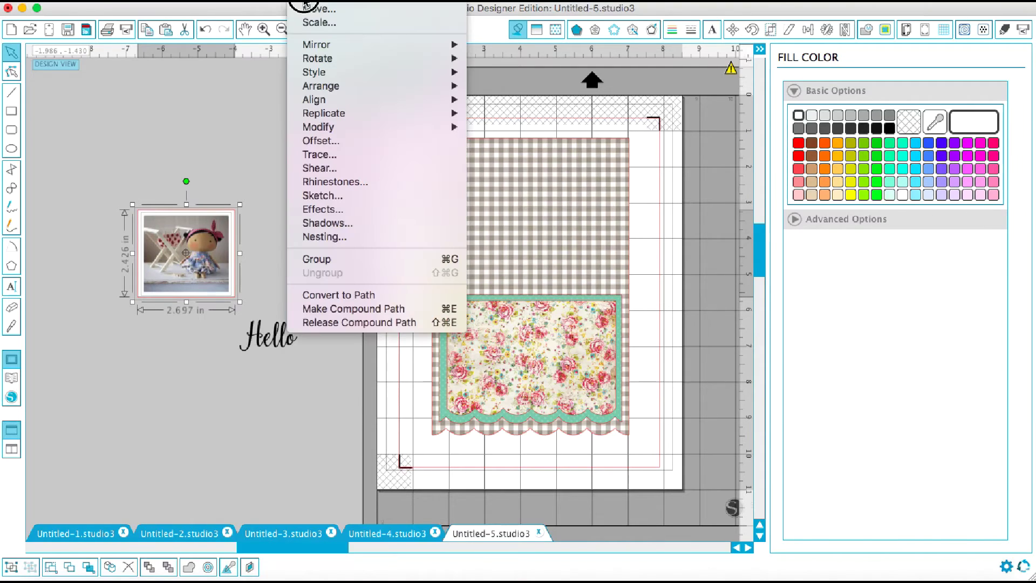
left_click(352, 258)
left_click_drag(234, 284, 284, 237)
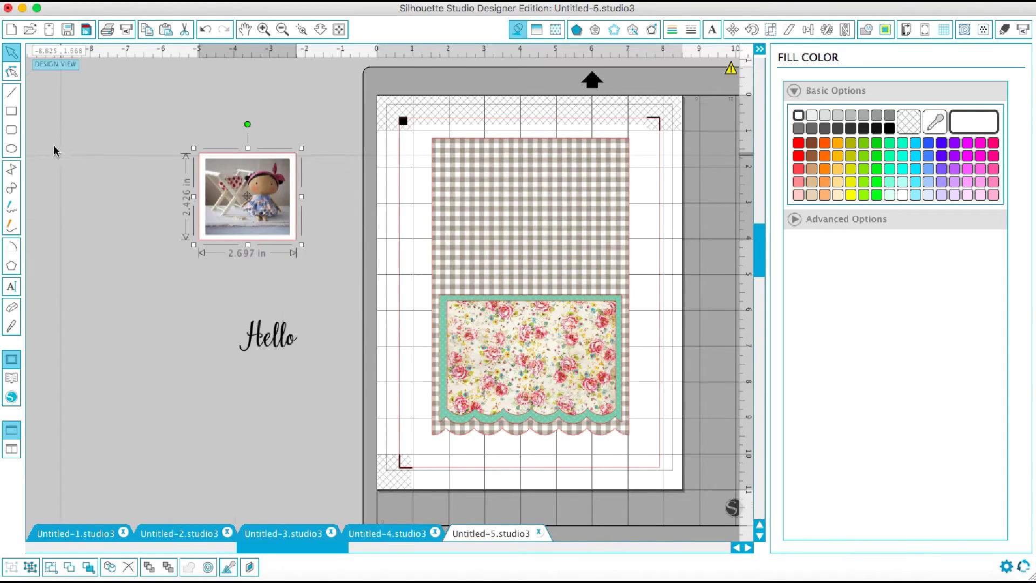
Draw a rectangle about 1.53 in wide and 1.73 in high beside the matted photo and fill it with grey-brown sampled from the photo
left_click(12, 111)
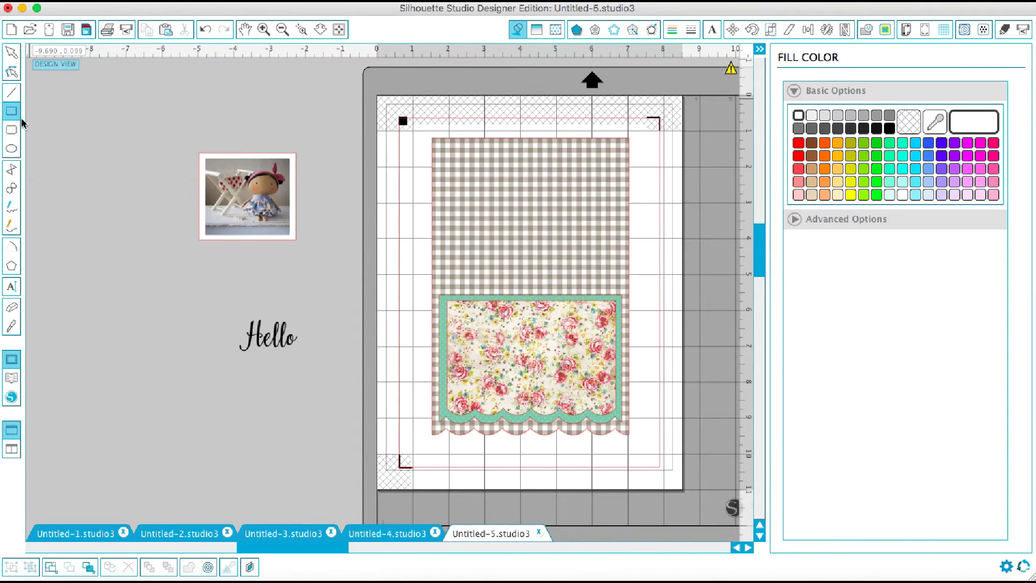
left_click_drag(95, 164, 149, 225)
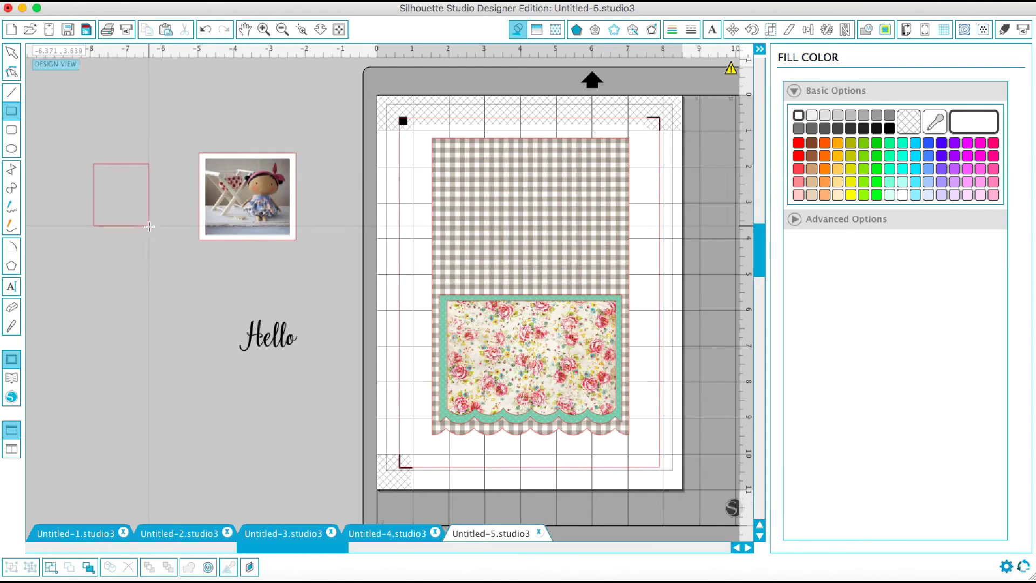
left_click(11, 53)
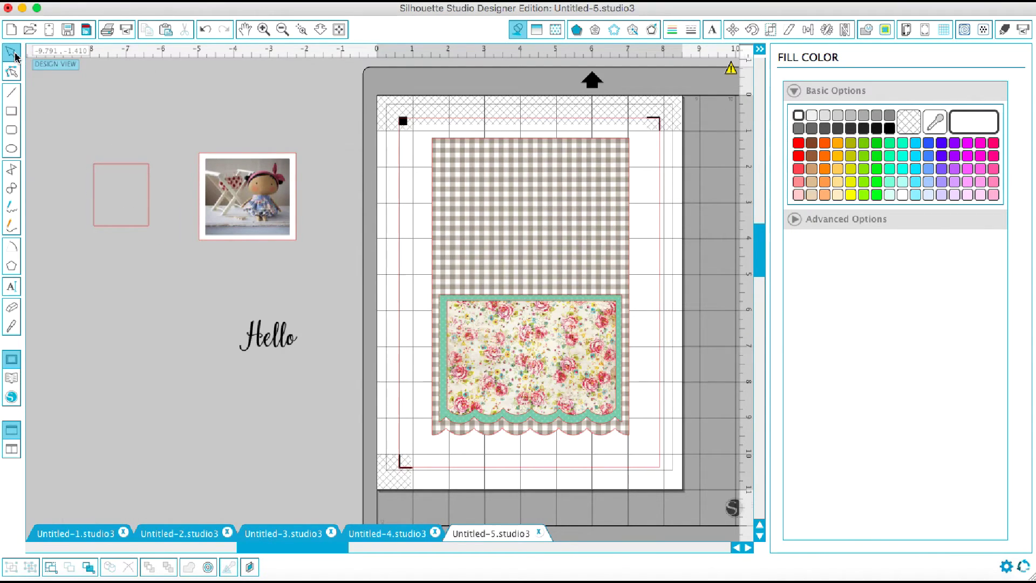
left_click(135, 231)
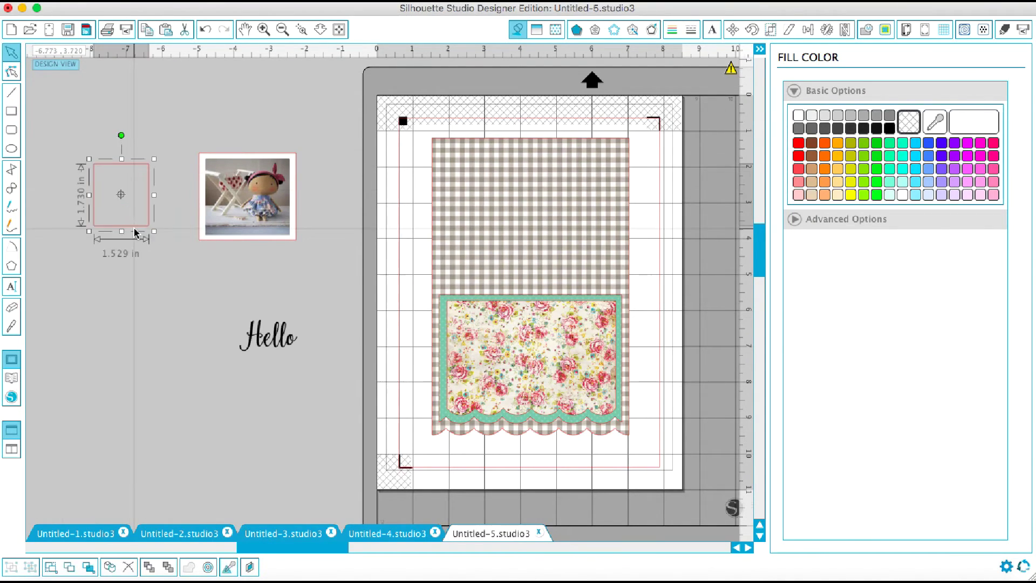
left_click(523, 37)
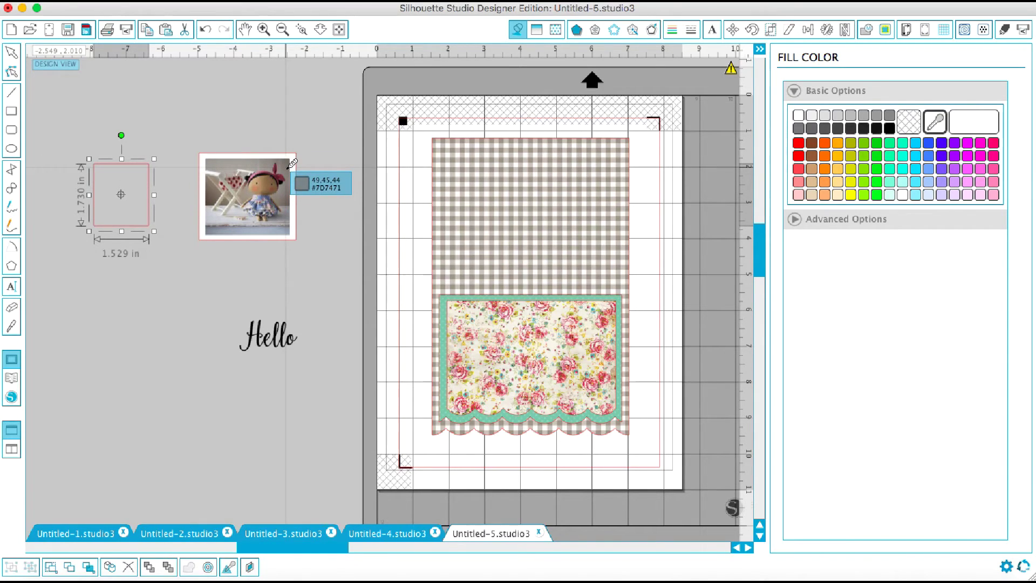
left_click(288, 168)
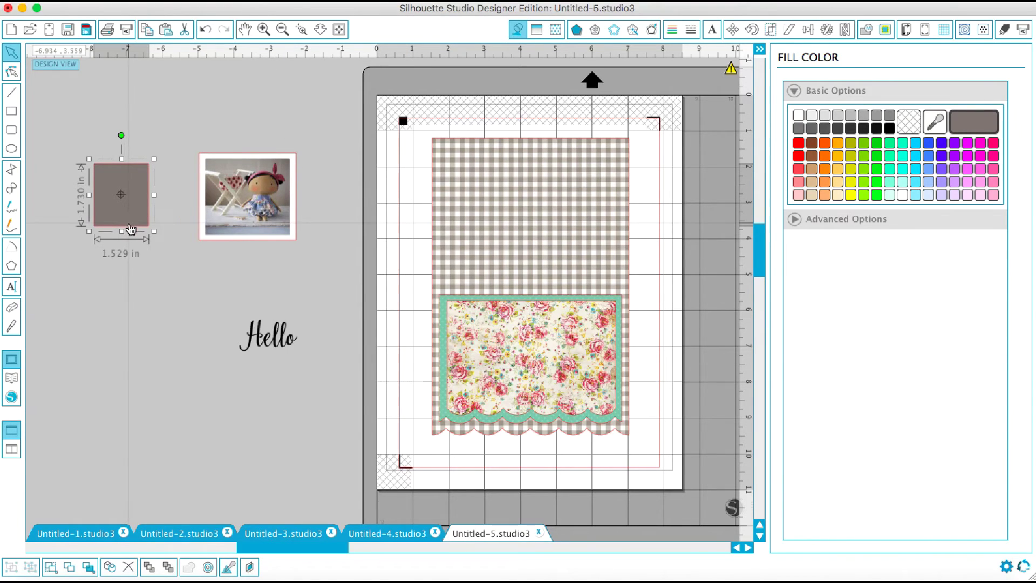
Move the grey-brown rectangle over the left edge of the matted photo and send it backward one level
left_click_drag(128, 227, 199, 233)
left_click(300, 1)
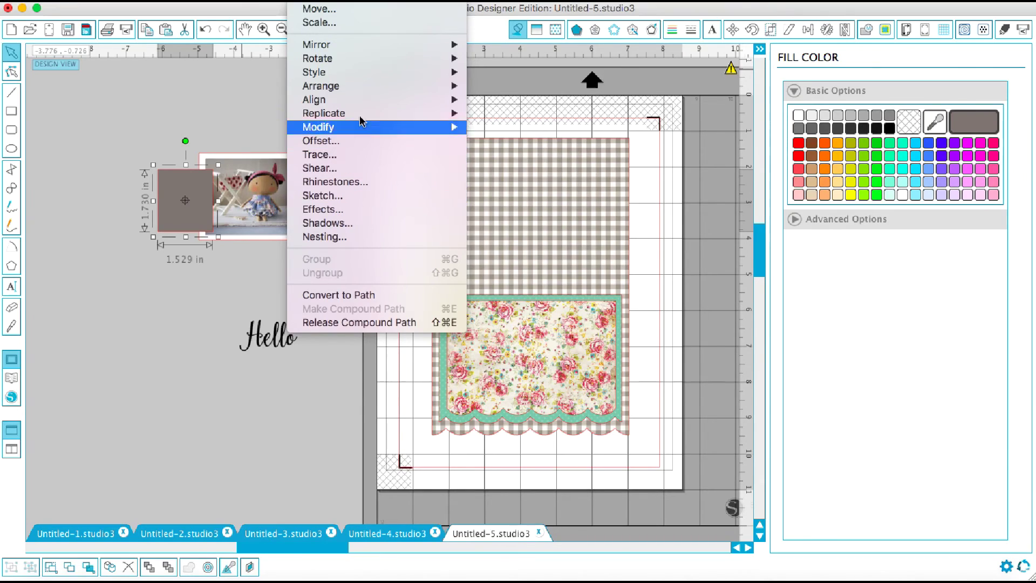
mouse_move(359, 97)
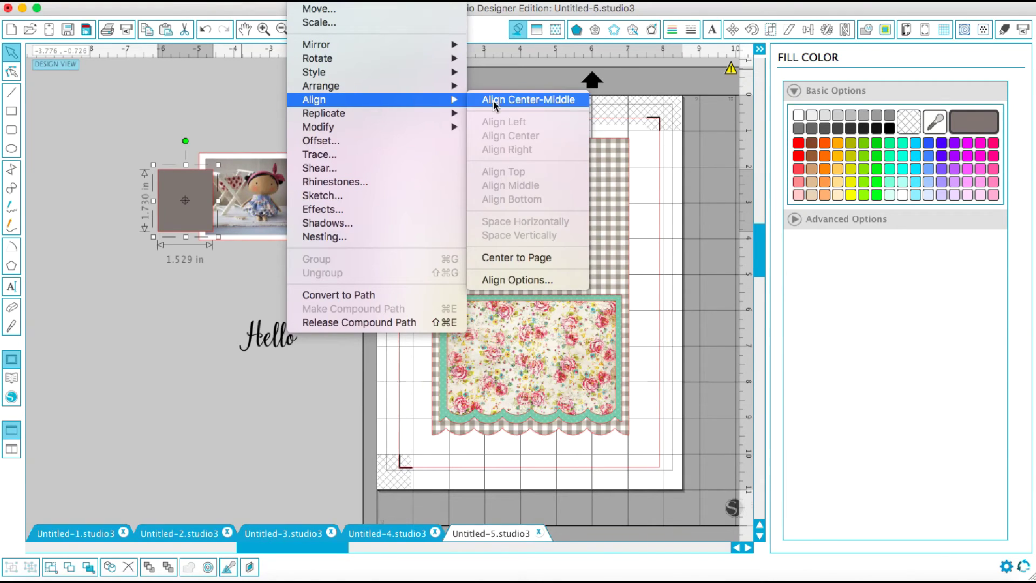
mouse_move(414, 92)
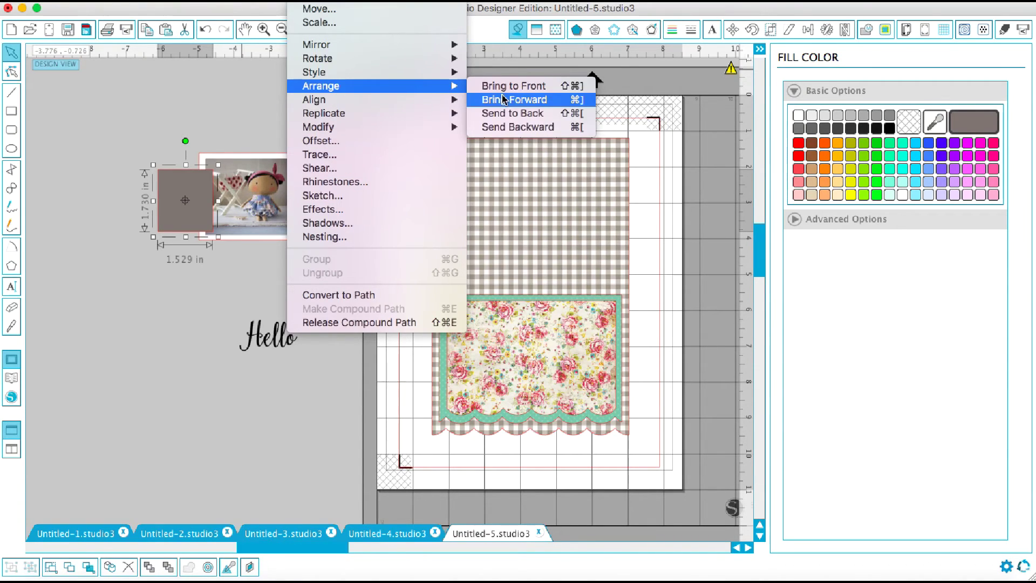
left_click(508, 129)
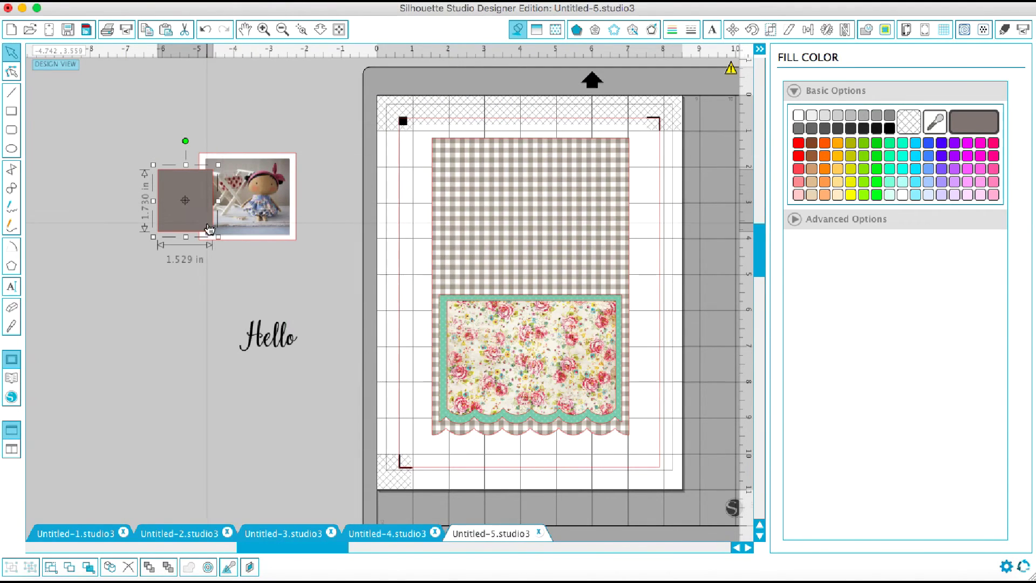
Move the matted photo left beneath the grey-brown rectangle and enlarge the rectangle to about 2.33 in wide and 2.64 in high
left_click(194, 232)
left_click_drag(240, 228, 183, 231)
left_click(188, 231)
left_click(255, 227)
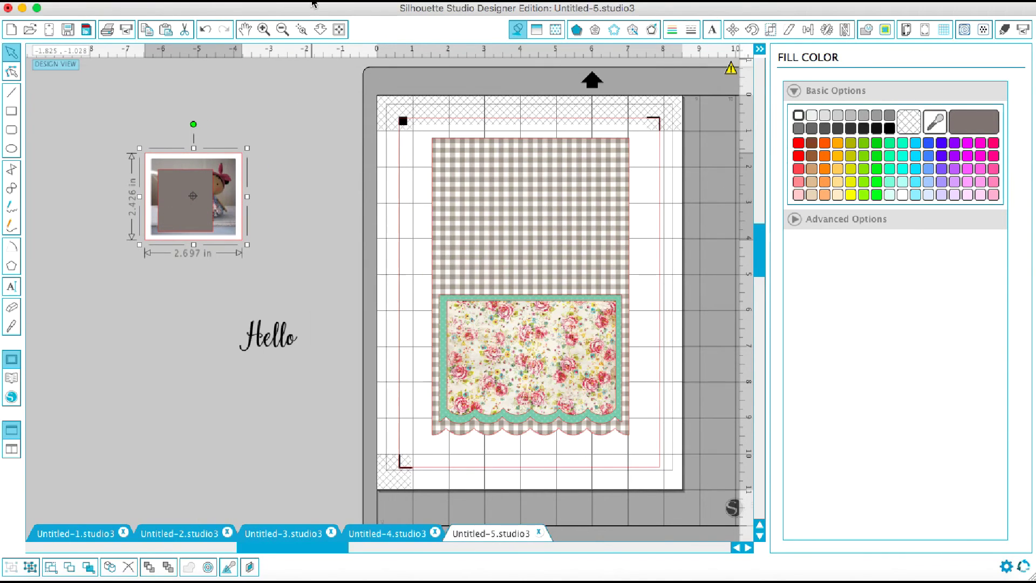
left_click(211, 223)
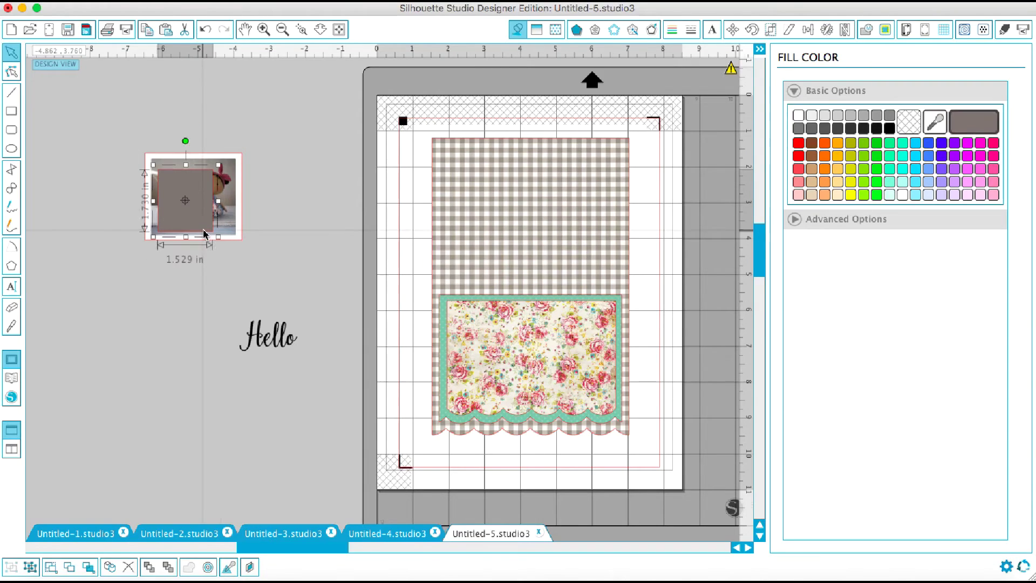
left_click_drag(218, 238, 249, 268)
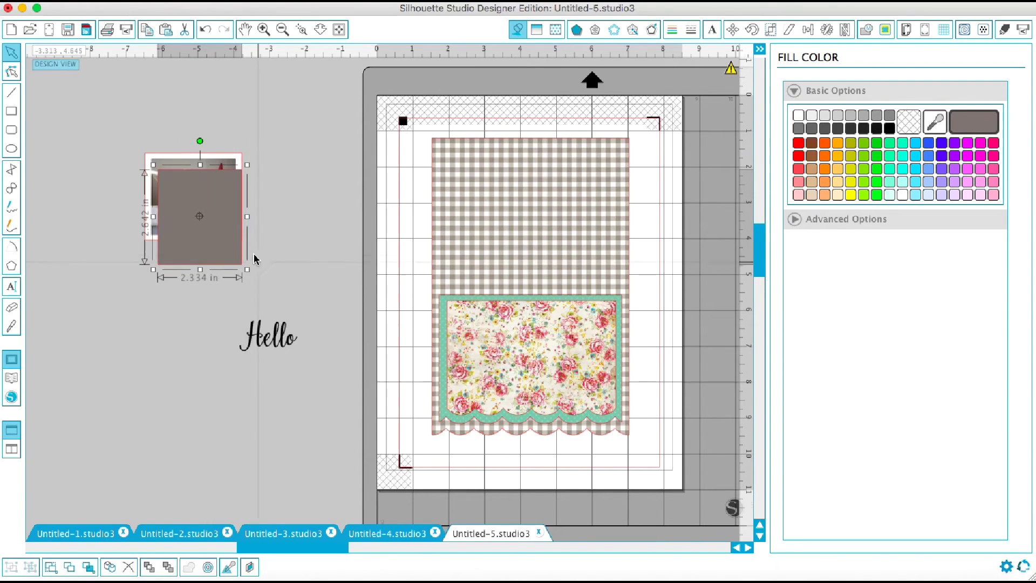
Try to bring the matted photo in front of the grey-brown rectangle with Bring to Front and Bring Forward
left_click(186, 162)
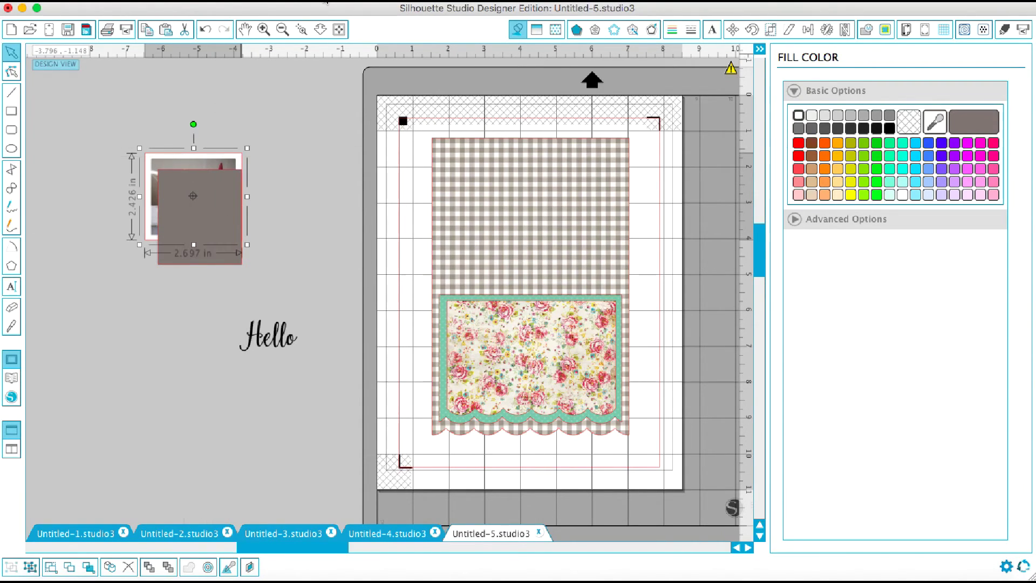
left_click(327, 2)
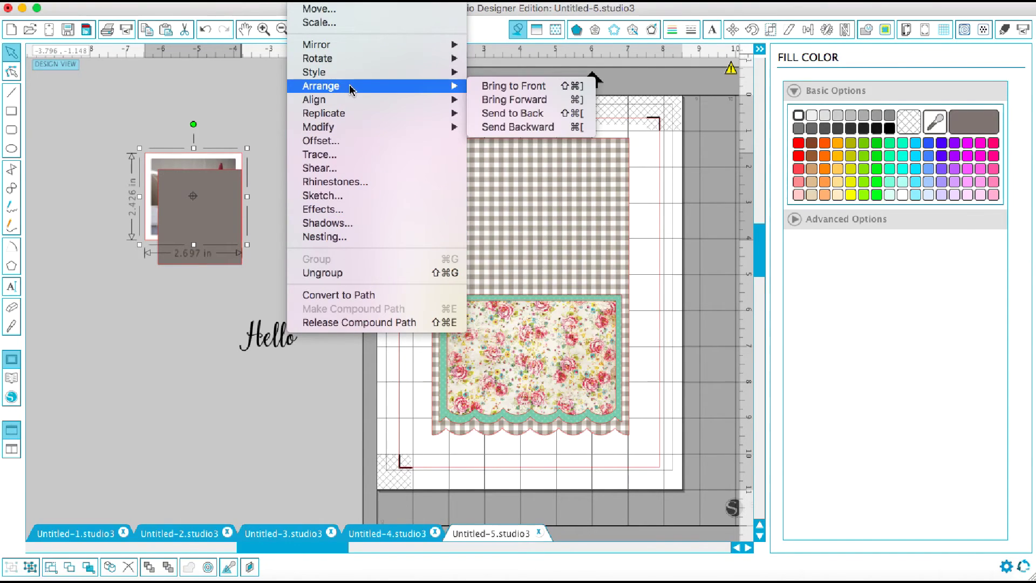
left_click(498, 88)
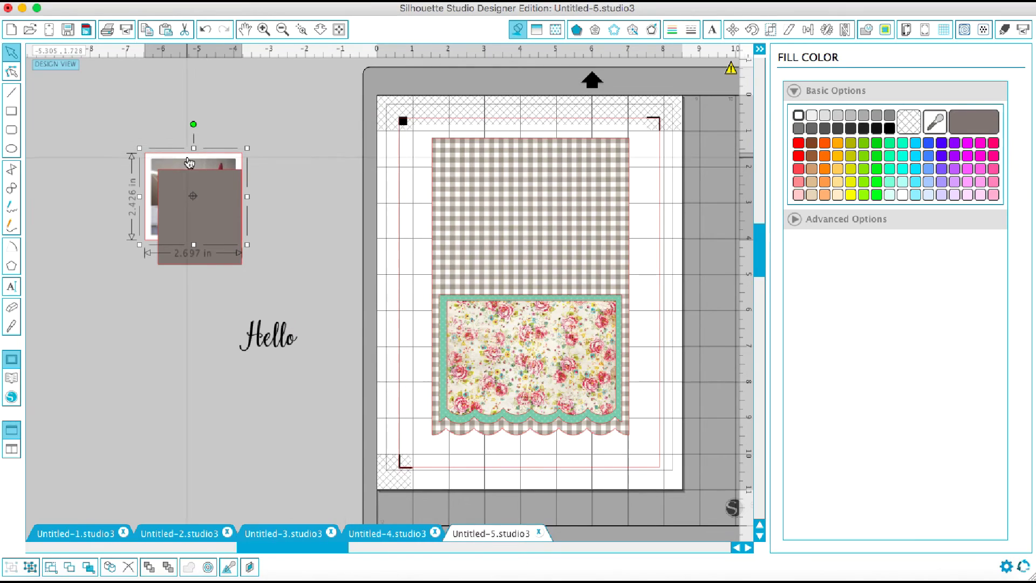
left_click(310, 2)
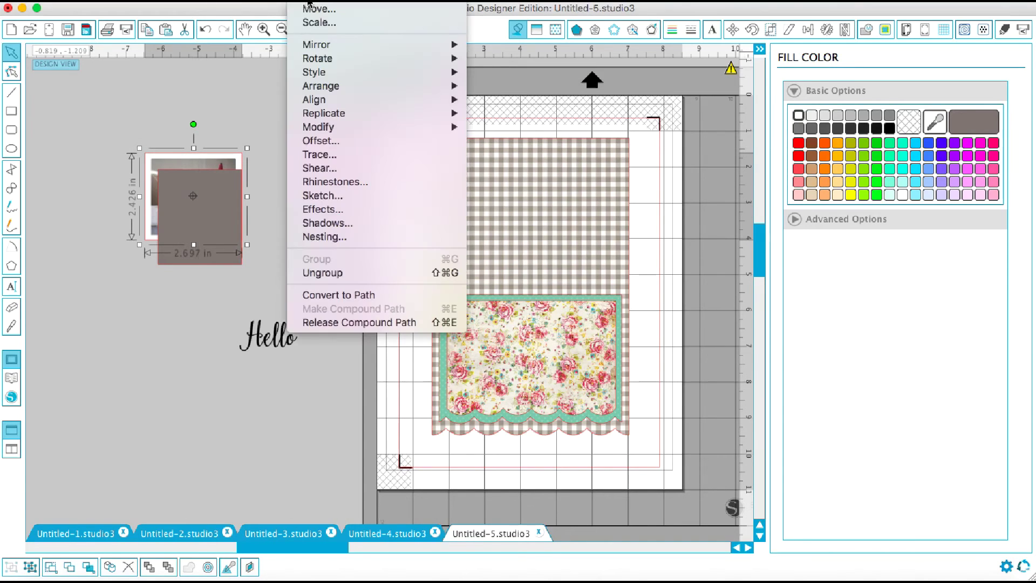
mouse_move(348, 93)
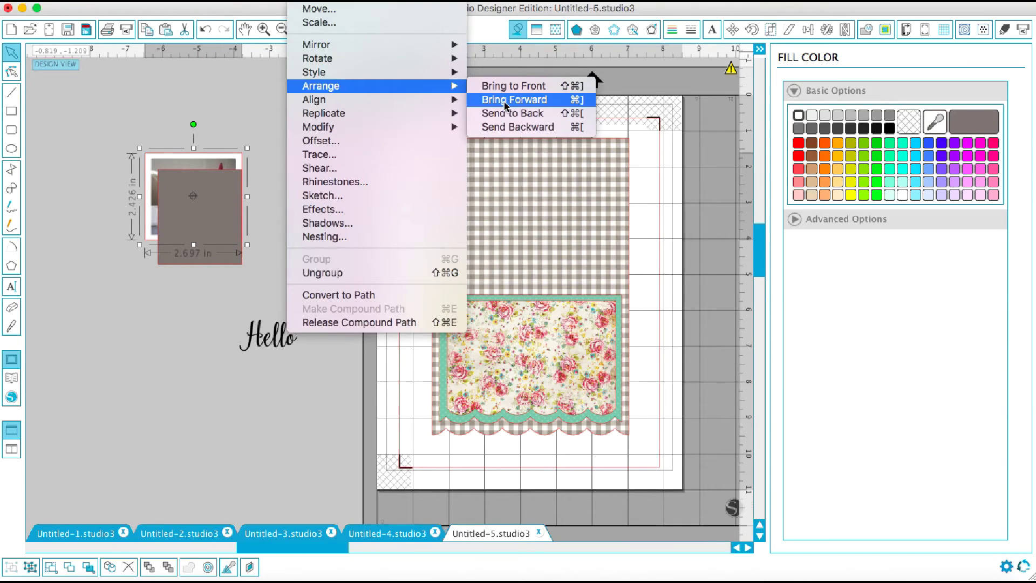
left_click(513, 87)
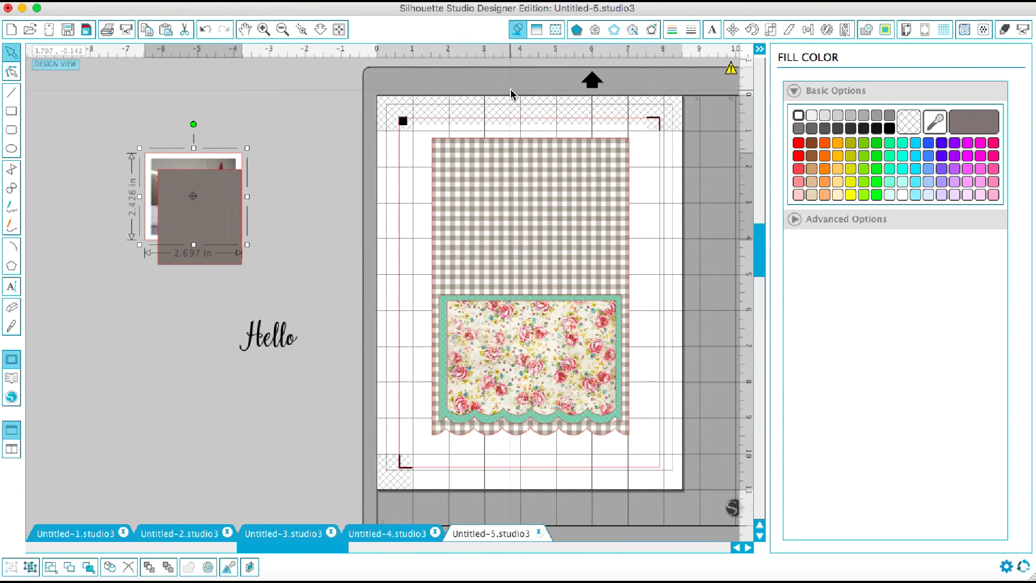
left_click(304, 1)
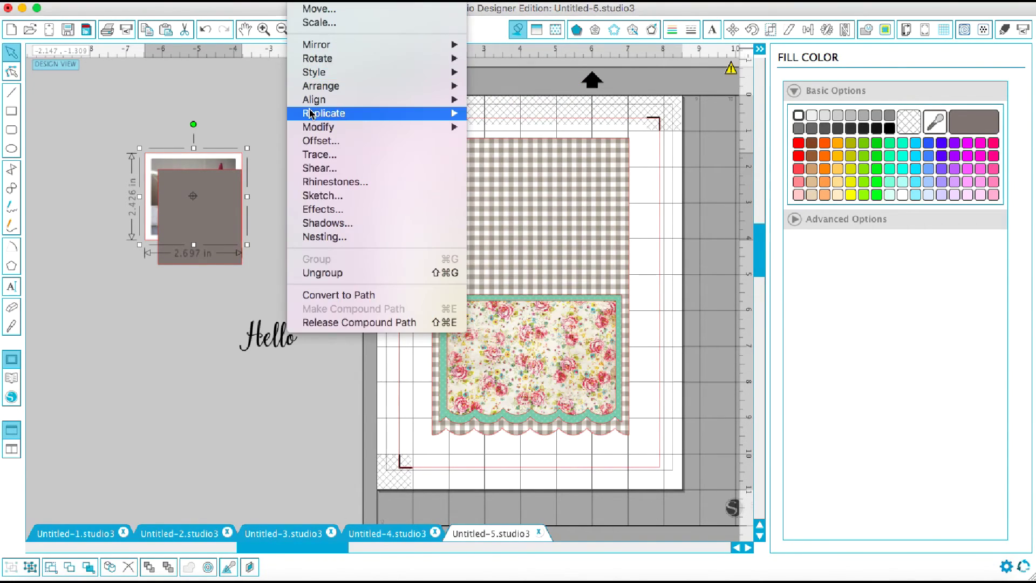
mouse_move(323, 89)
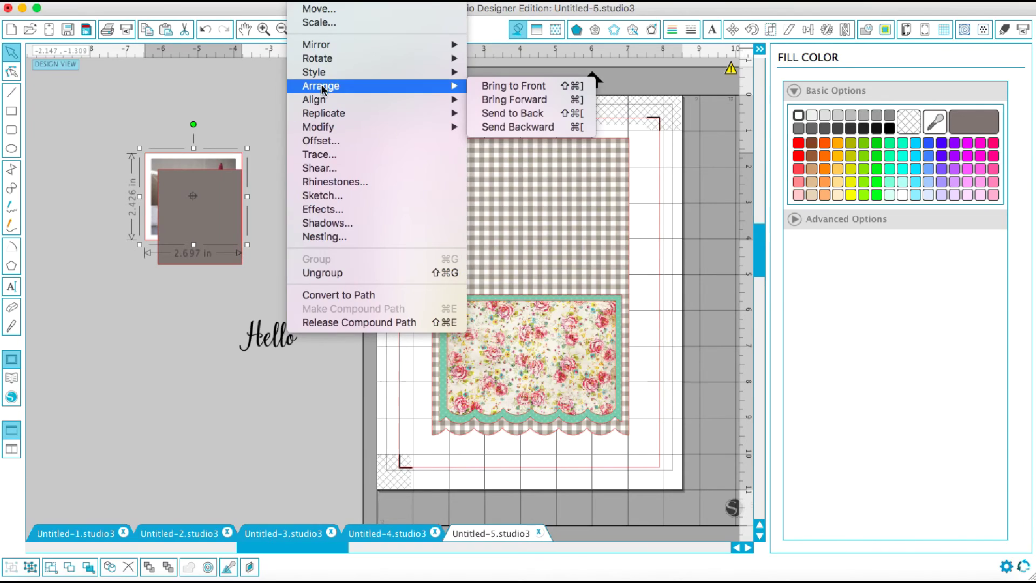
left_click(526, 101)
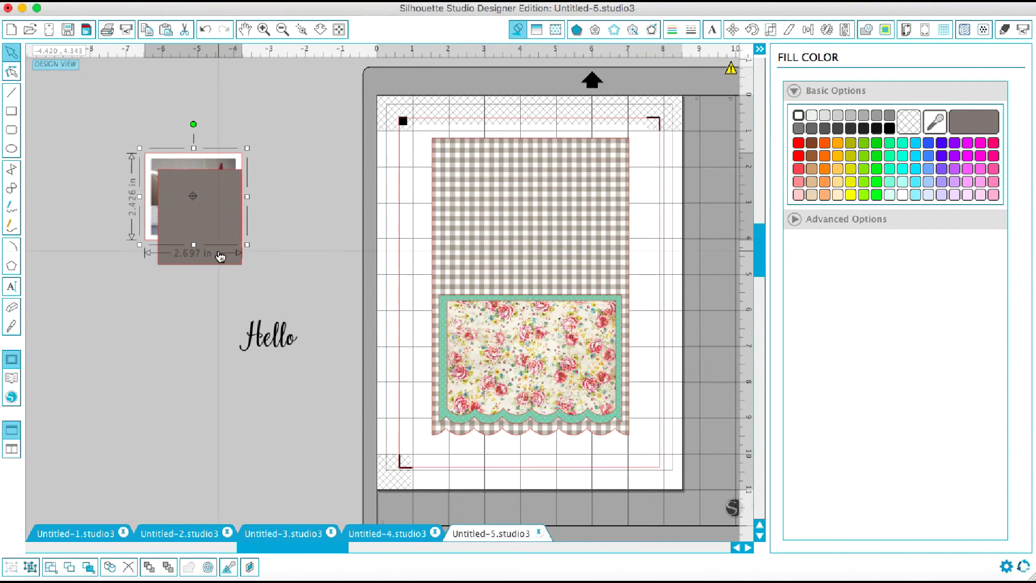
Move the grey-brown rectangle over the left edge of the matted photo and send it backward twice
left_click_drag(216, 252, 135, 234)
left_click(224, 223)
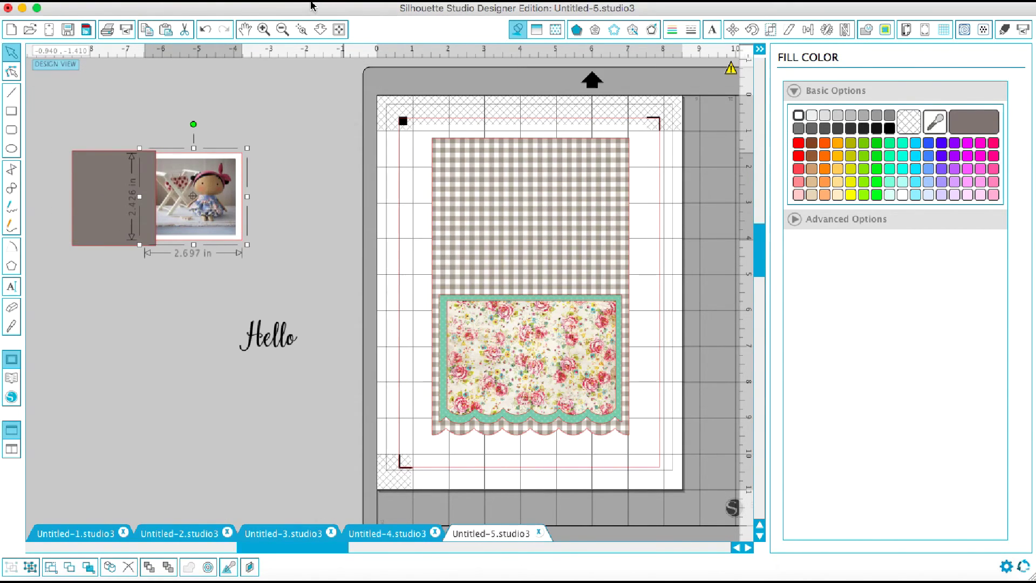
left_click(93, 237)
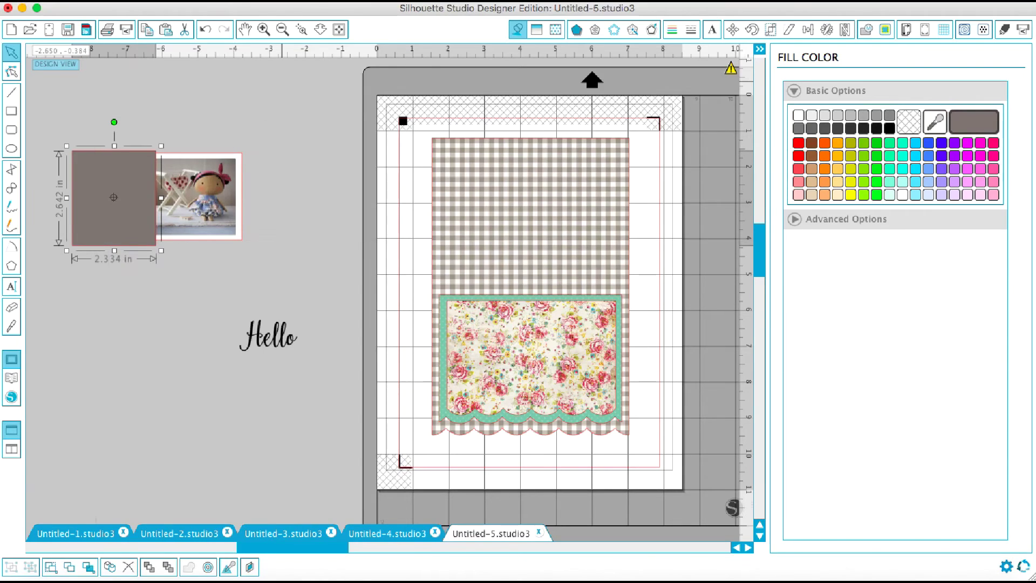
left_click(318, 3)
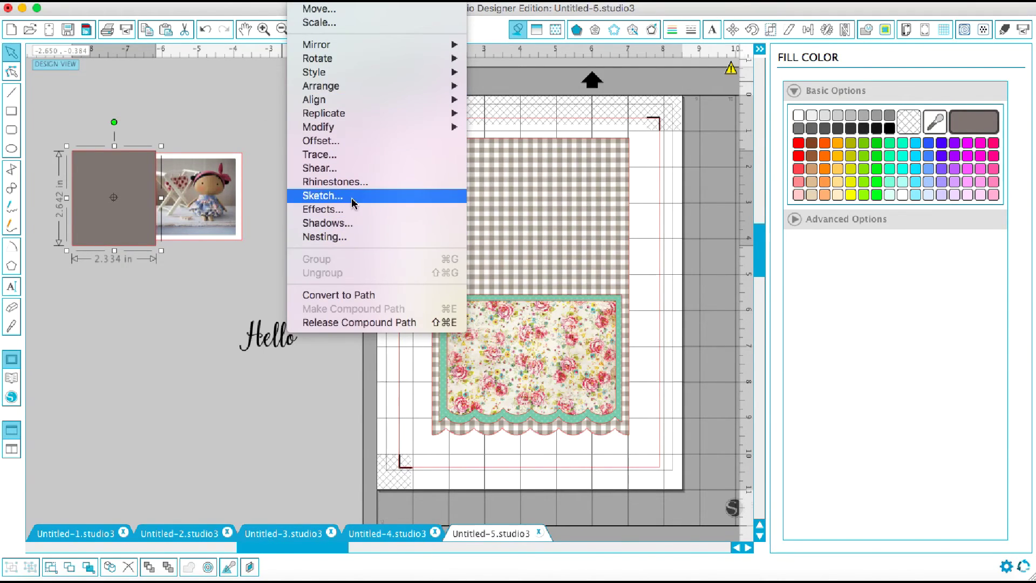
mouse_move(355, 91)
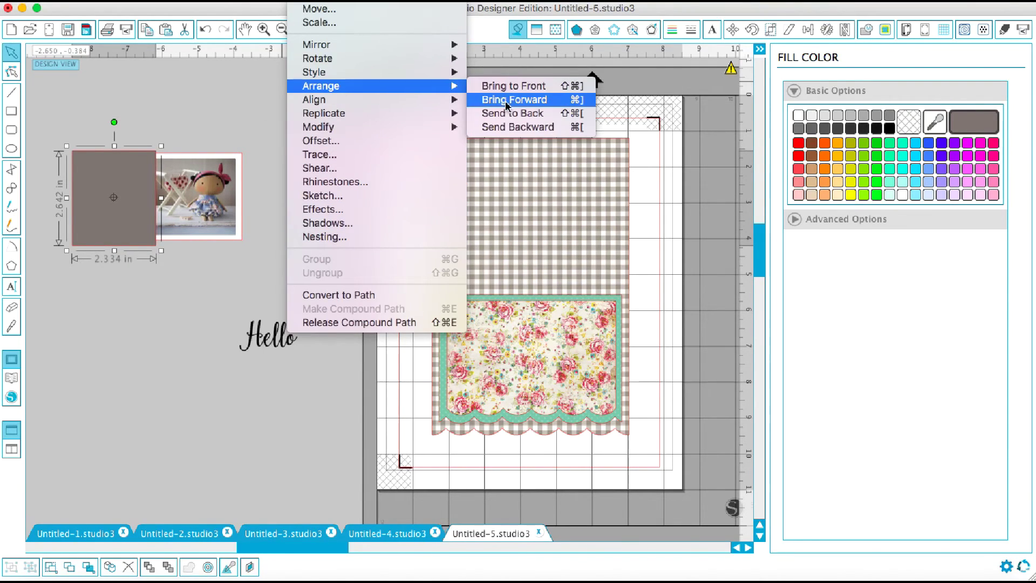
left_click(507, 127)
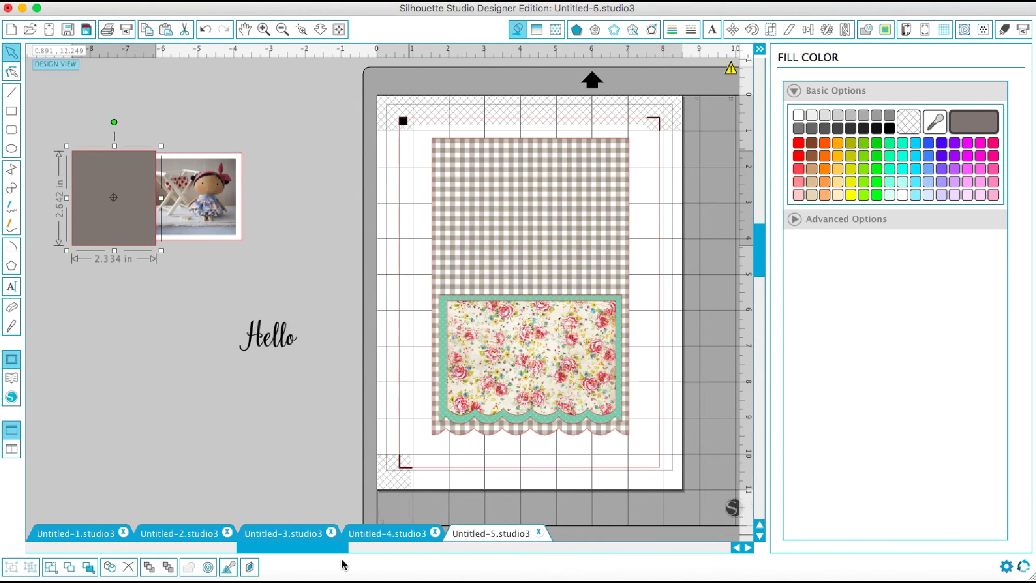
left_click_drag(337, 550, 308, 548)
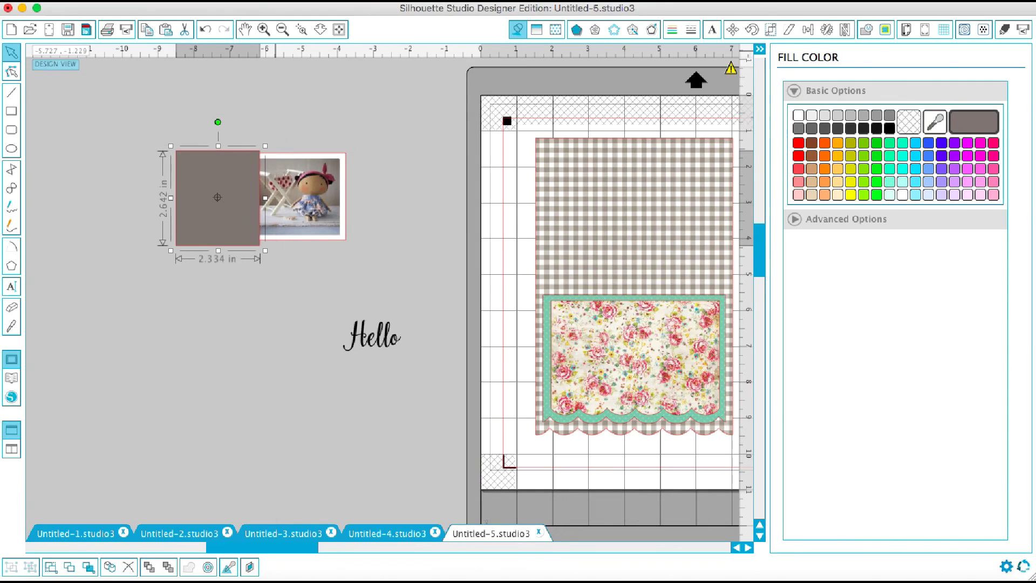
left_click(302, 1)
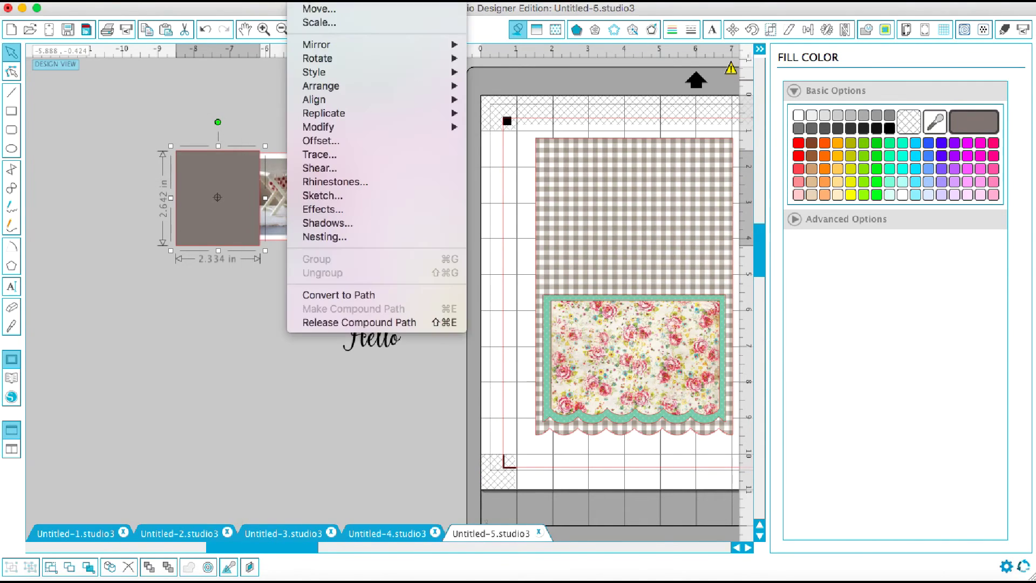
mouse_move(331, 90)
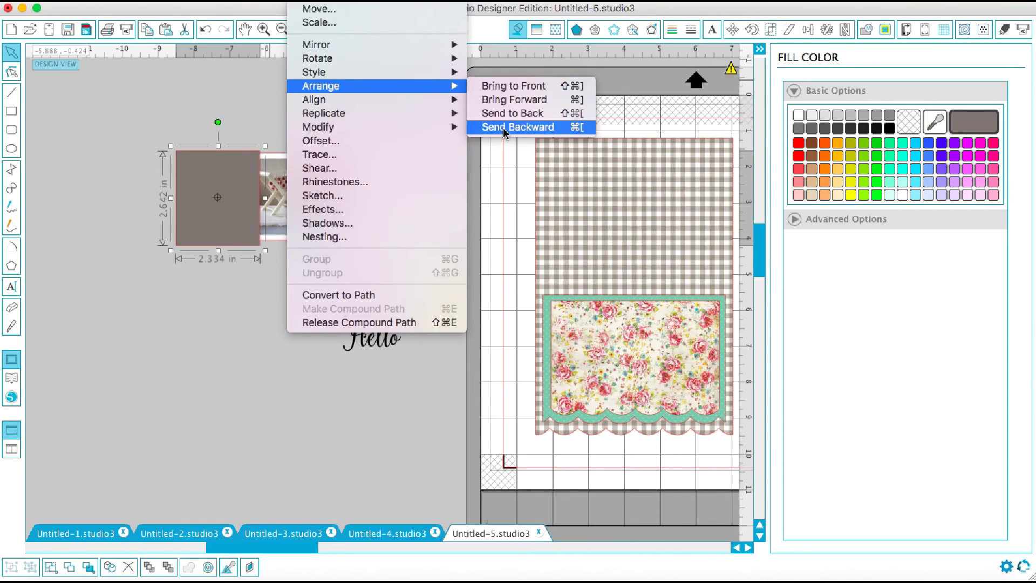
left_click(504, 127)
Pull the matted photo clear of the grey-brown rectangle and place both on the card's floral panel, overlapping each other
left_click(322, 230)
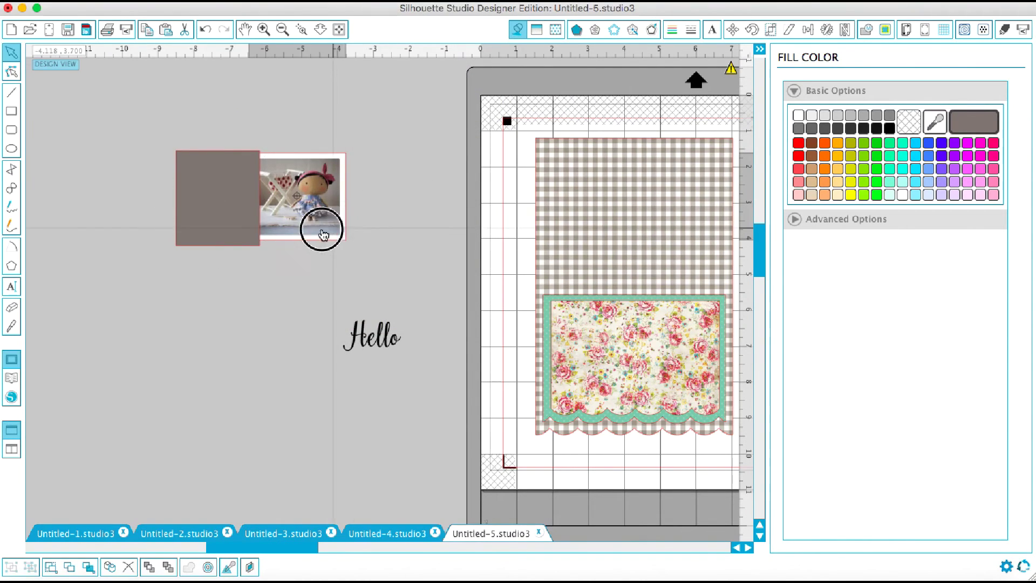
left_click_drag(347, 249, 402, 246)
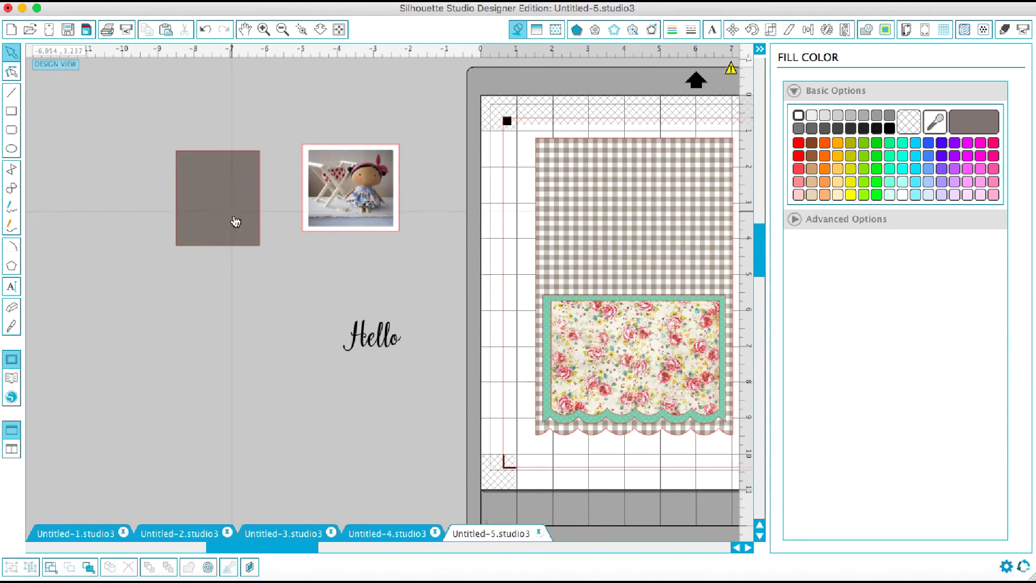
left_click(242, 234)
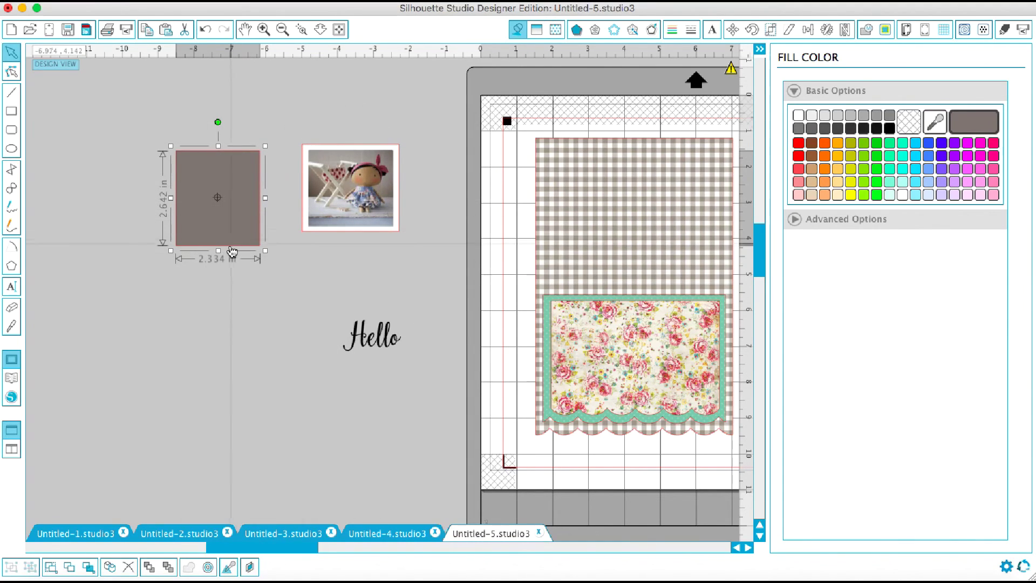
left_click_drag(226, 246, 650, 411)
left_click_drag(386, 231, 426, 252)
left_click(527, 322)
left_click_drag(527, 322, 638, 395)
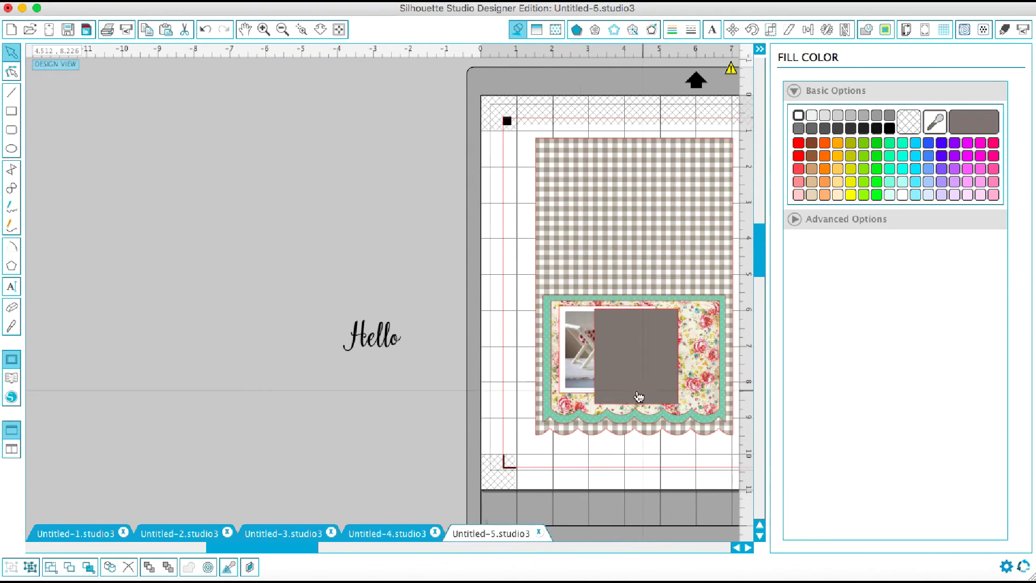
Try to bring the matted photo on the floral panel to the front of the grey-brown rectangle
left_click(579, 384)
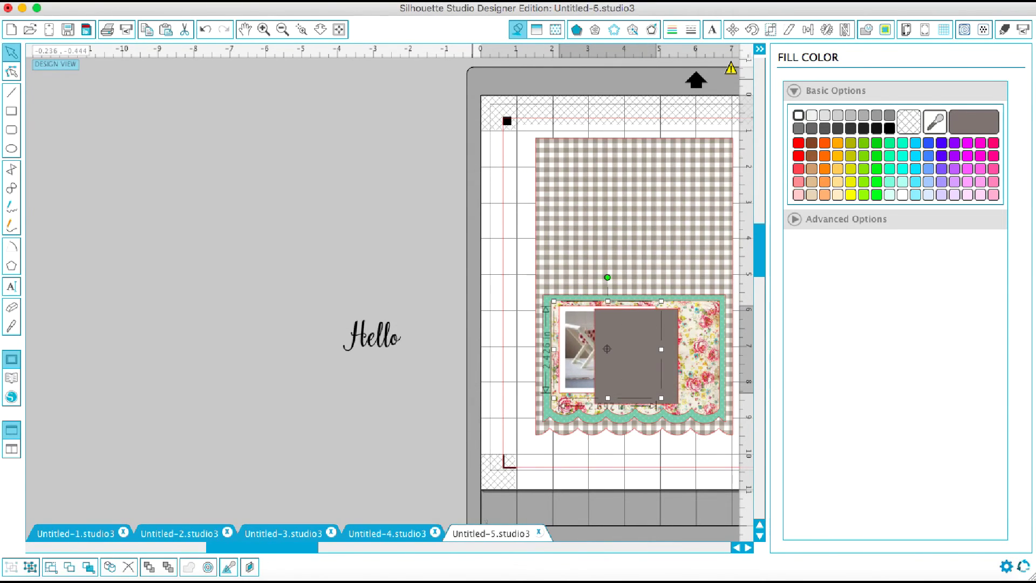
left_click(360, 1)
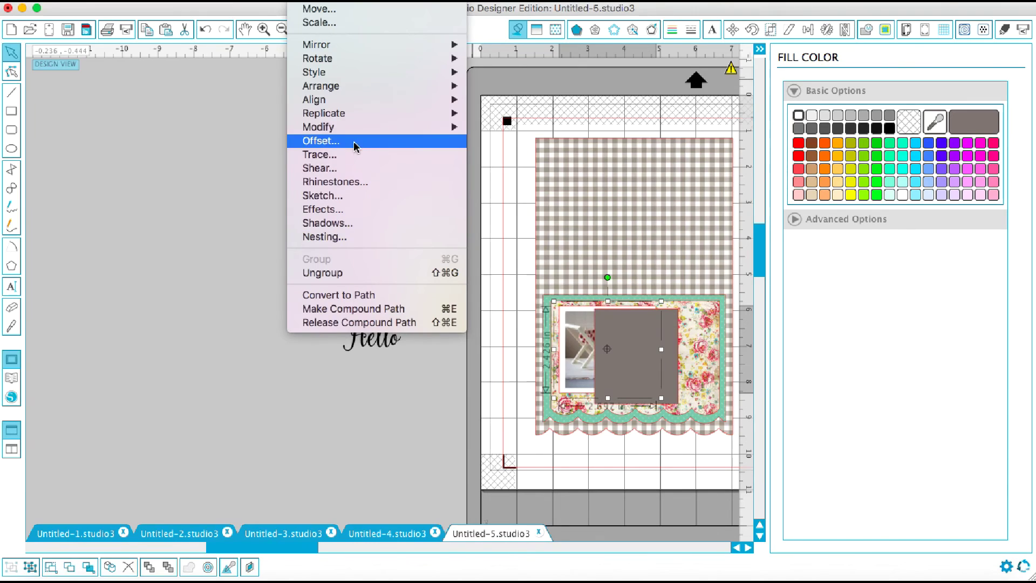
mouse_move(358, 92)
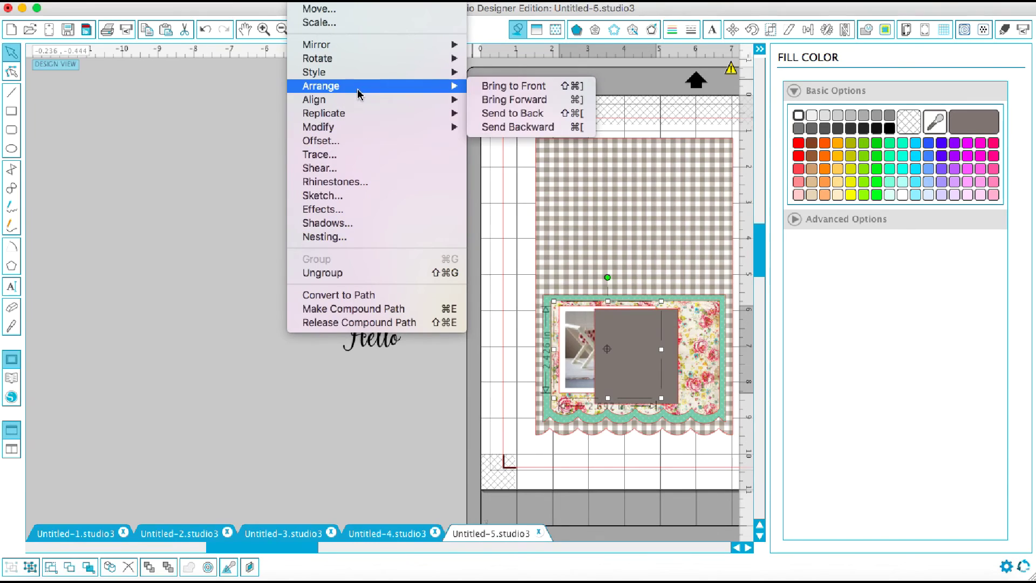
left_click(490, 87)
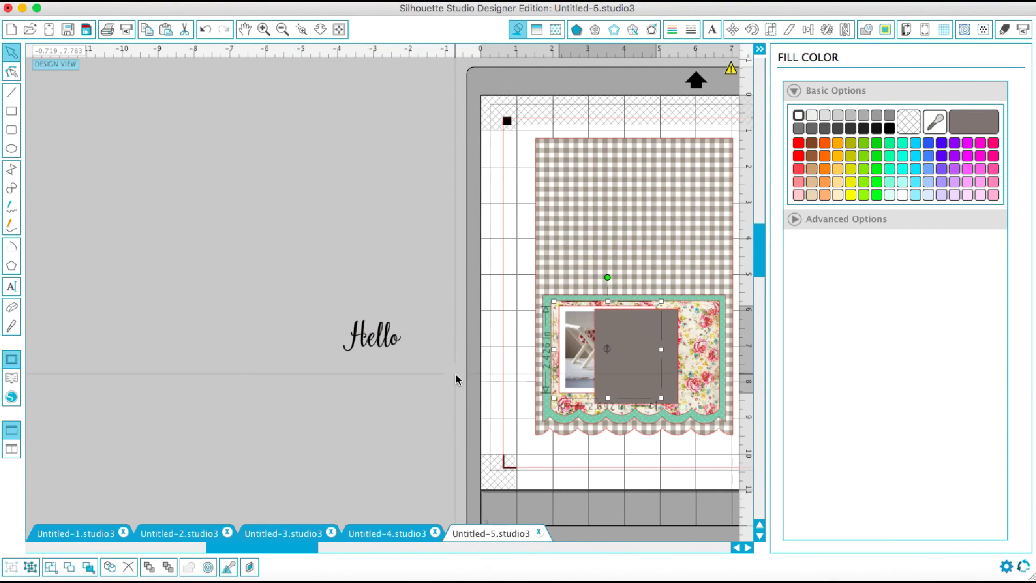
Move the grey-brown rectangle off the page above "Hello" and centre the matted photo on the floral panel, reduced to about 2.5 in wide
left_click(359, 552)
left_click(359, 552)
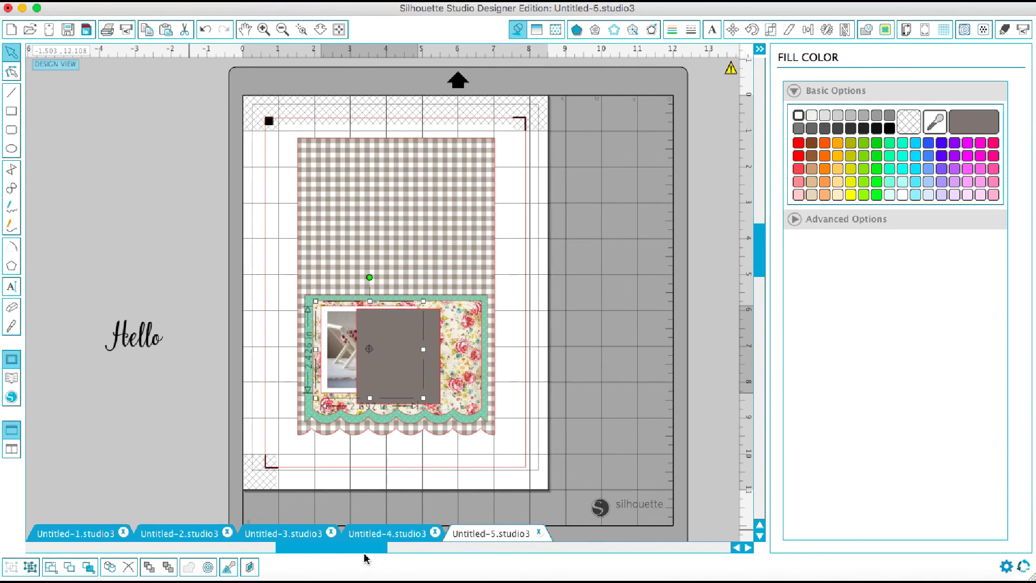
left_click(346, 369)
left_click_drag(346, 369, 65, 199)
left_click_drag(357, 395, 434, 391)
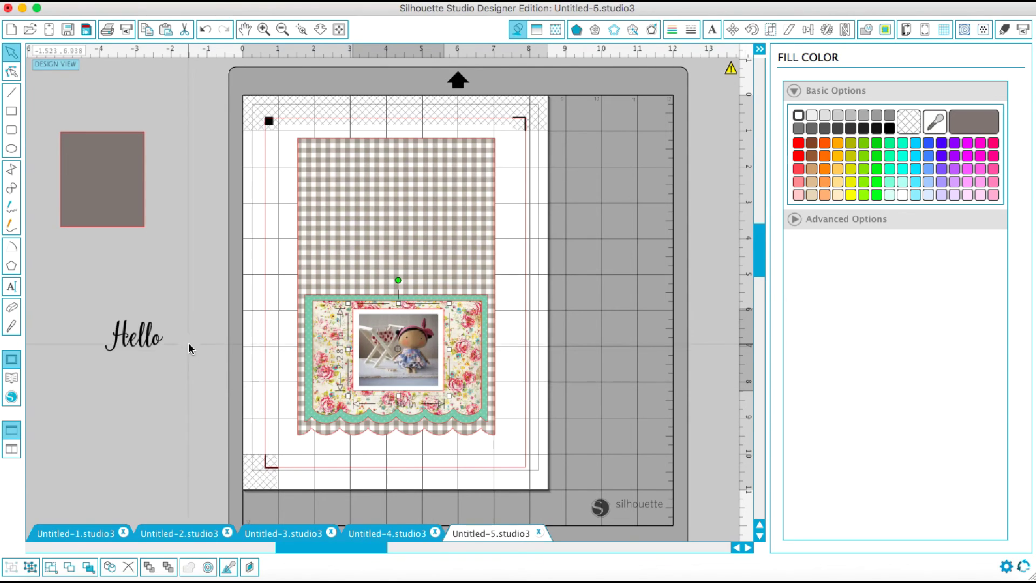
Move the "Hello" text over the matted photo's lower-left corner on the card and bring it to the front
left_click_drag(152, 352, 378, 399)
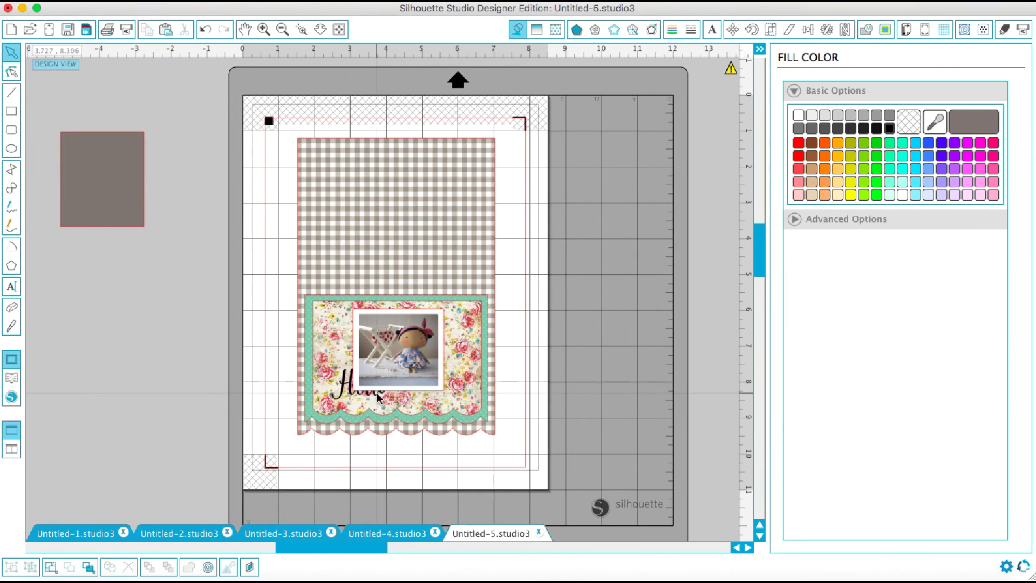
left_click(352, 393)
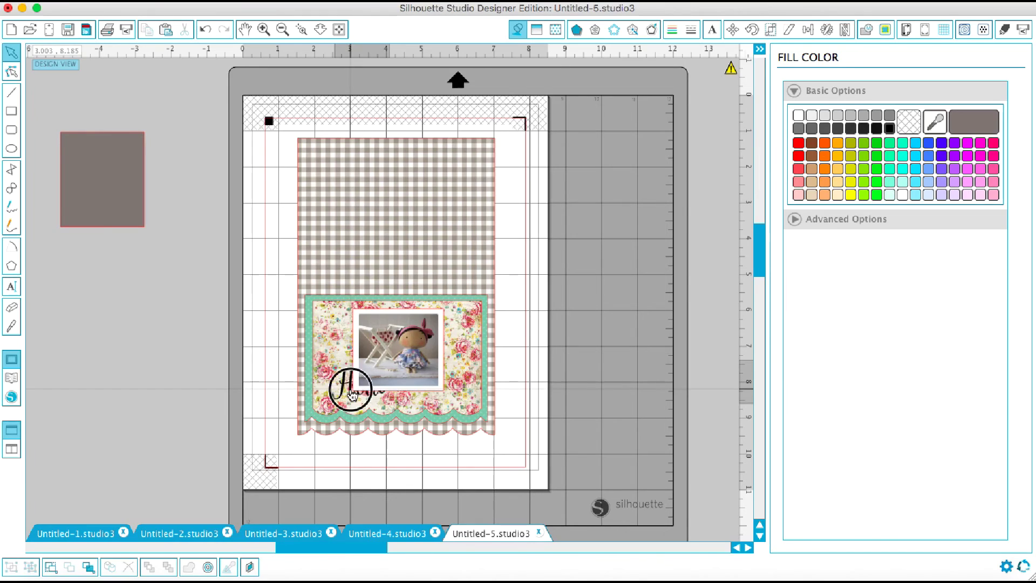
left_click(309, 3)
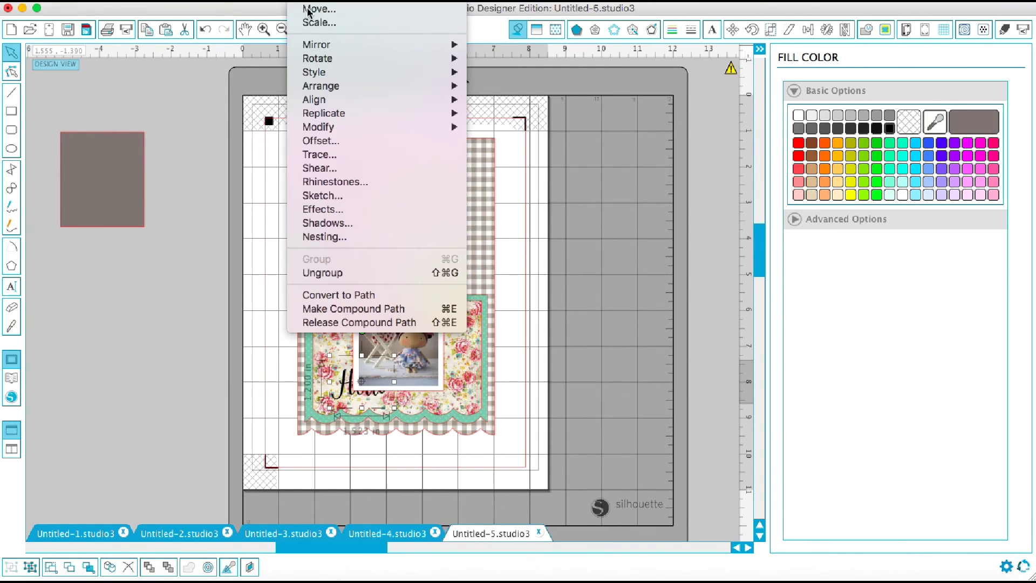
mouse_move(341, 99)
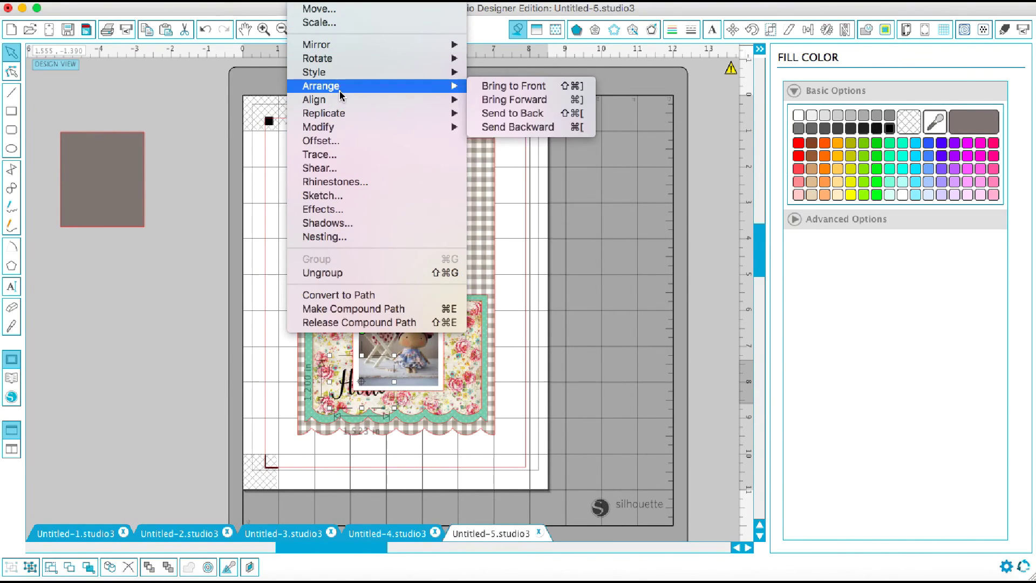
left_click(486, 92)
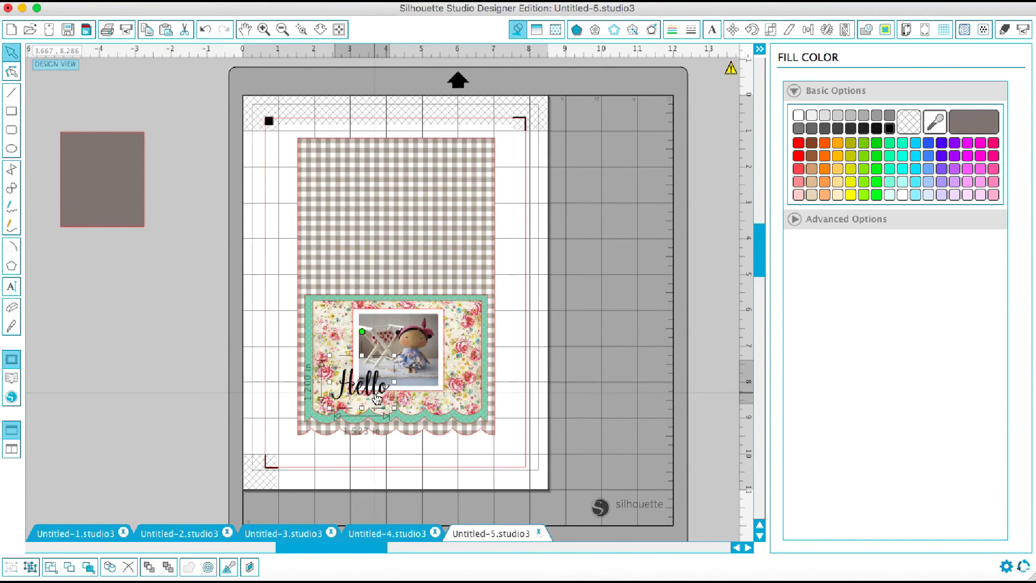
Move the "Hello" text inside the photo's lower-left corner and shrink it to about 1.1 in wide
left_click_drag(377, 399, 403, 384)
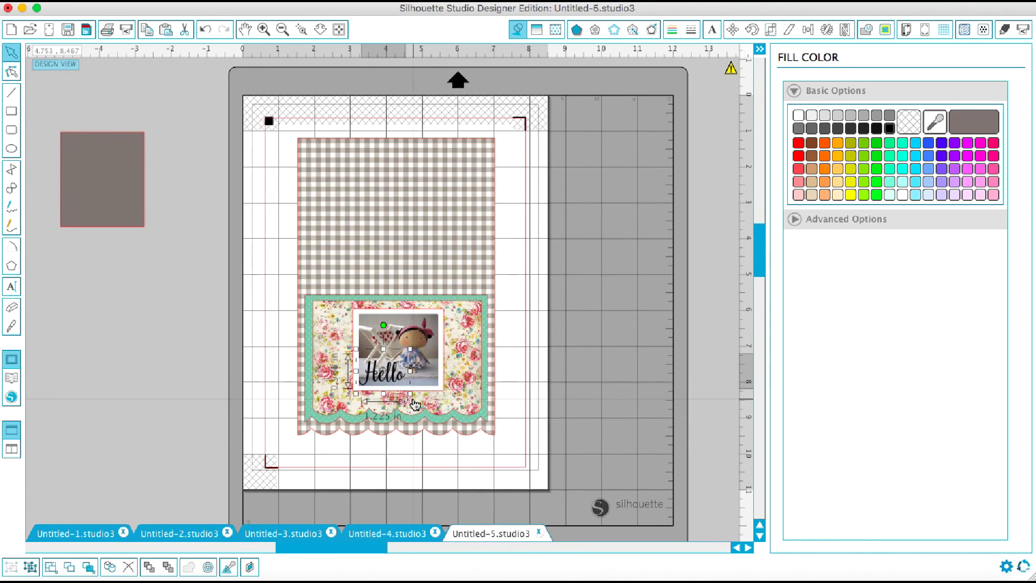
left_click_drag(410, 394, 393, 380)
left_click(398, 382)
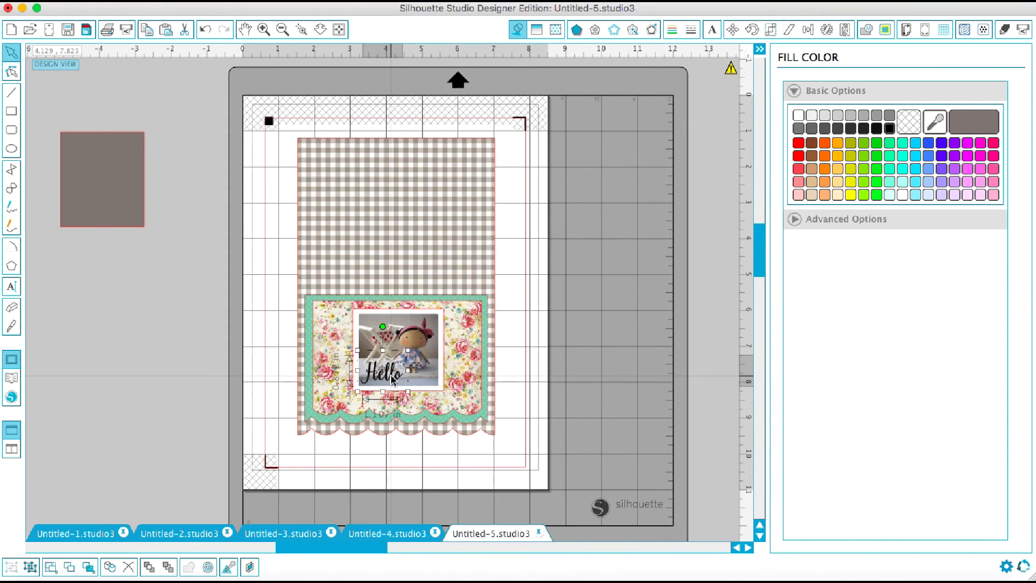
left_click(409, 400)
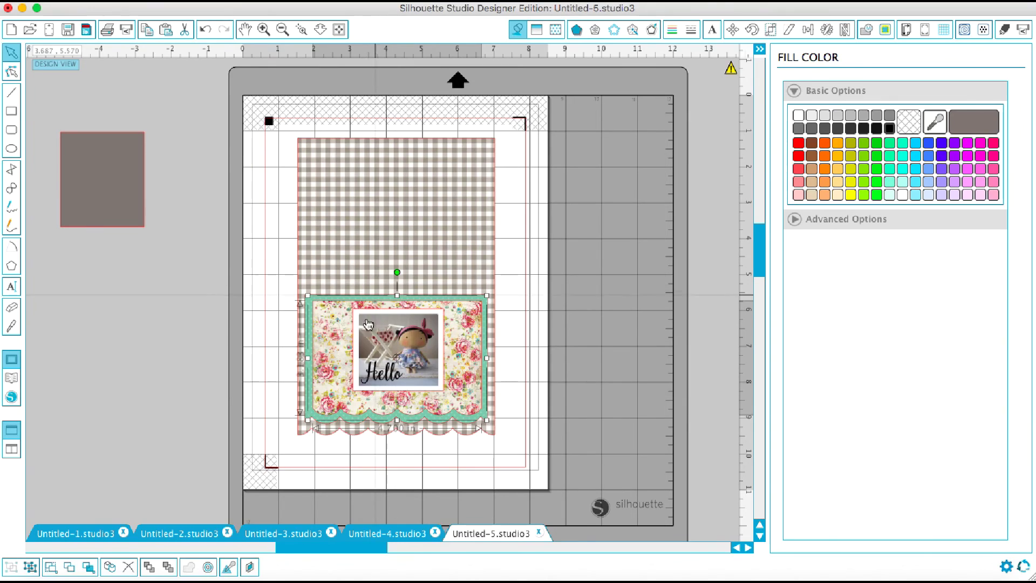
left_click(521, 352)
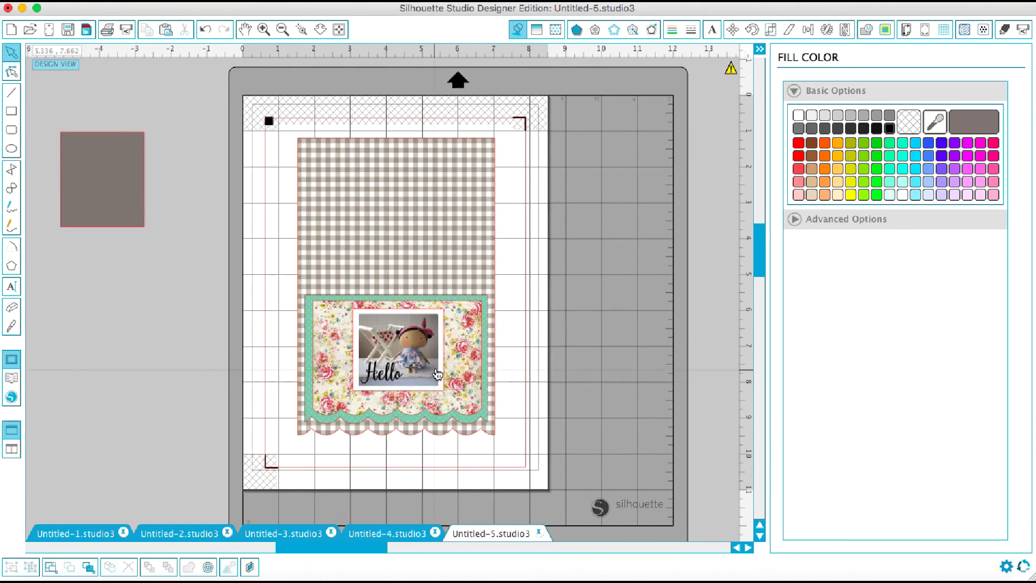
Set the cut style of the matted photo and the "Hello" text to No Cut
left_click(419, 319)
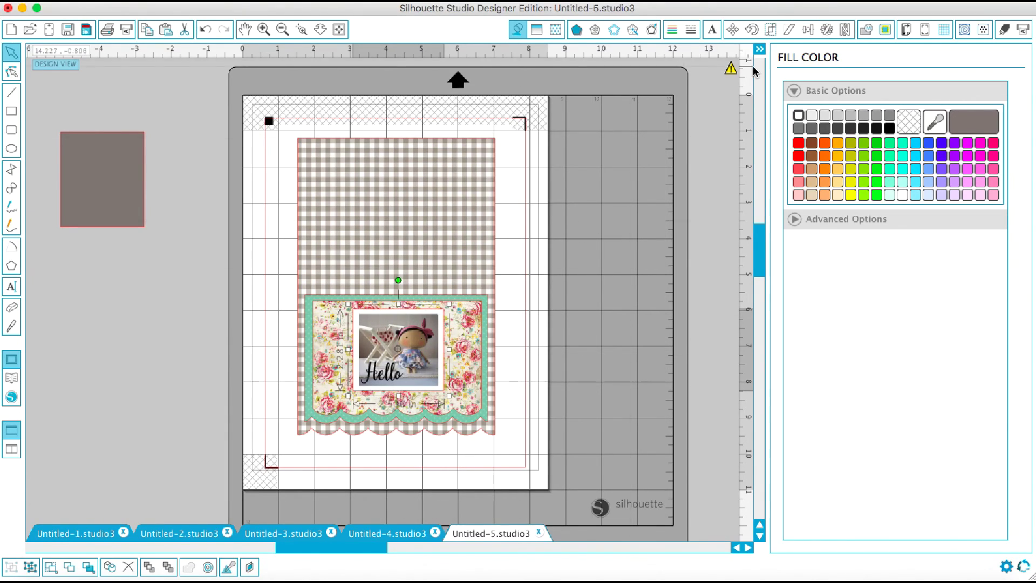
left_click(1004, 34)
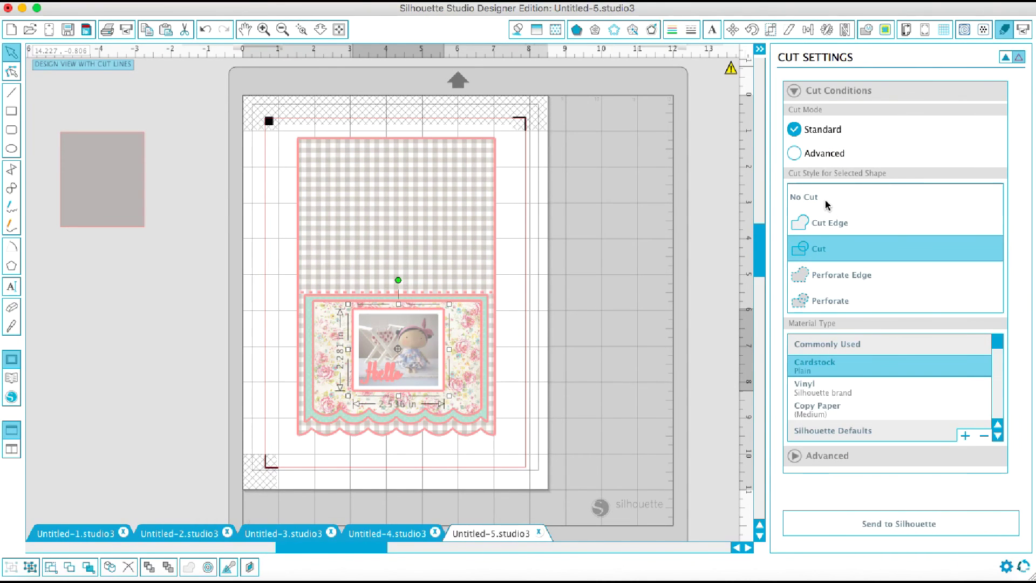
left_click(818, 200)
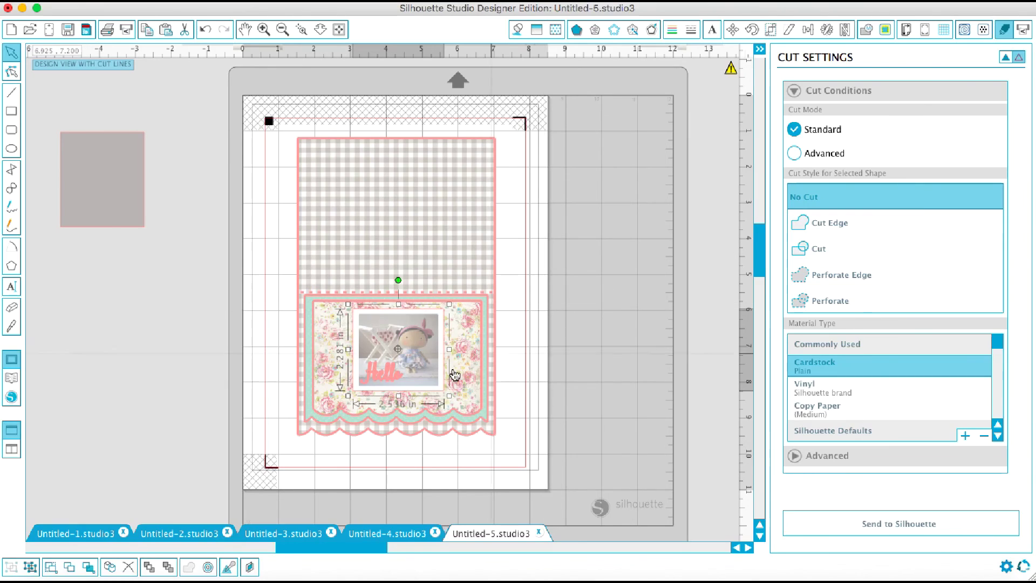
left_click(382, 384)
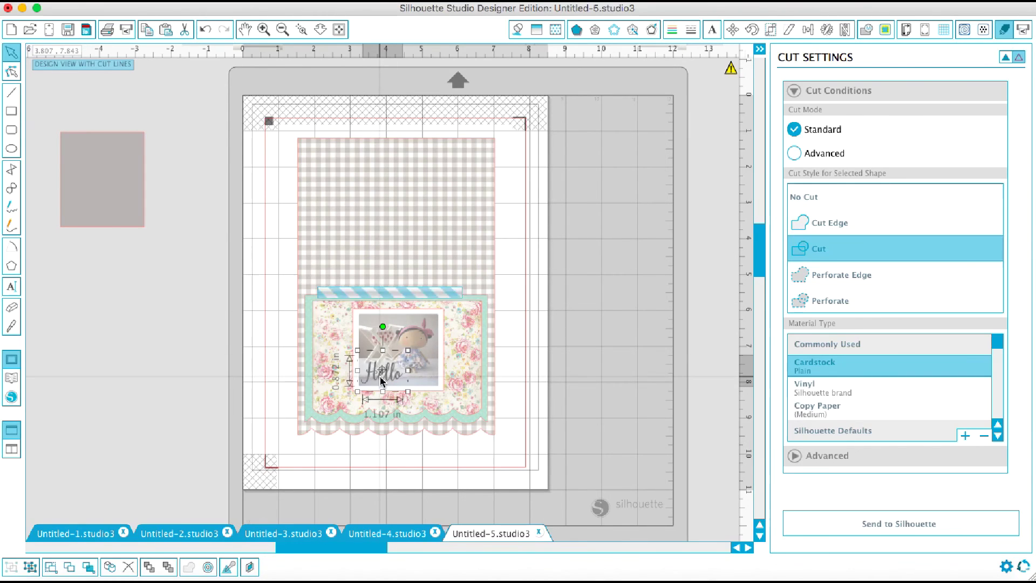
left_click(824, 200)
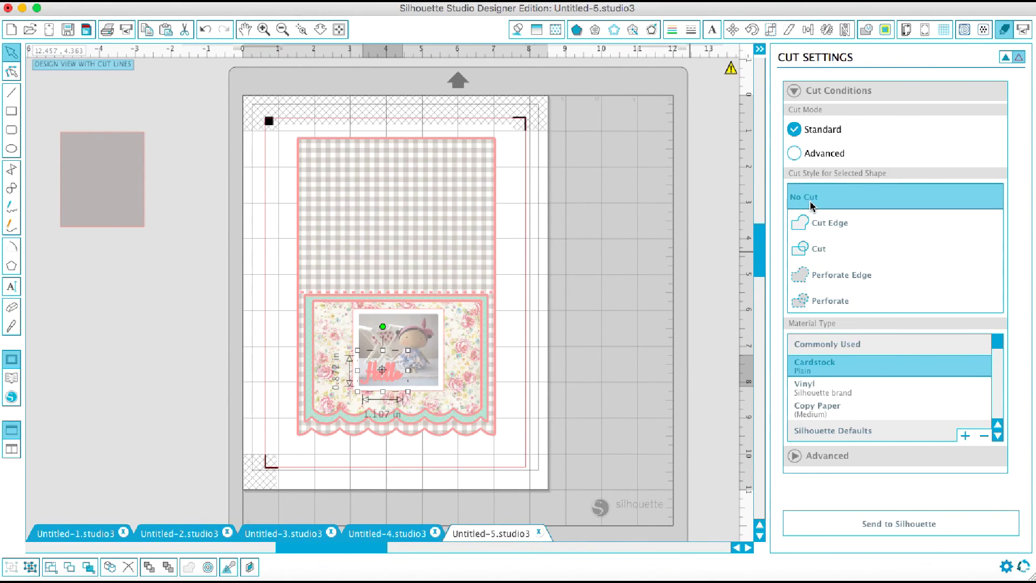
Set the cut style of the floral panel and the teal scalloped panel to No Cut
left_click(483, 372)
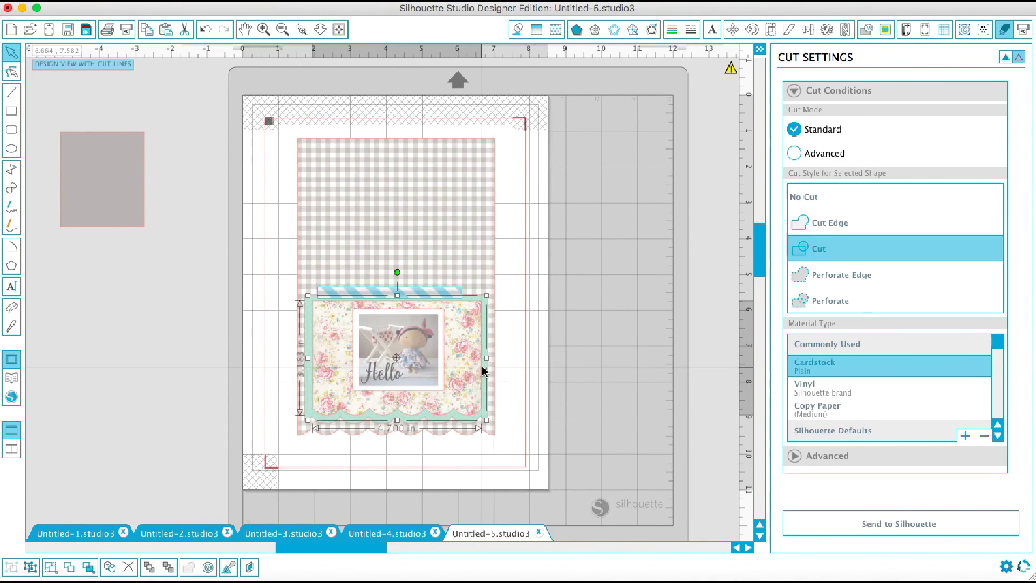
left_click(806, 195)
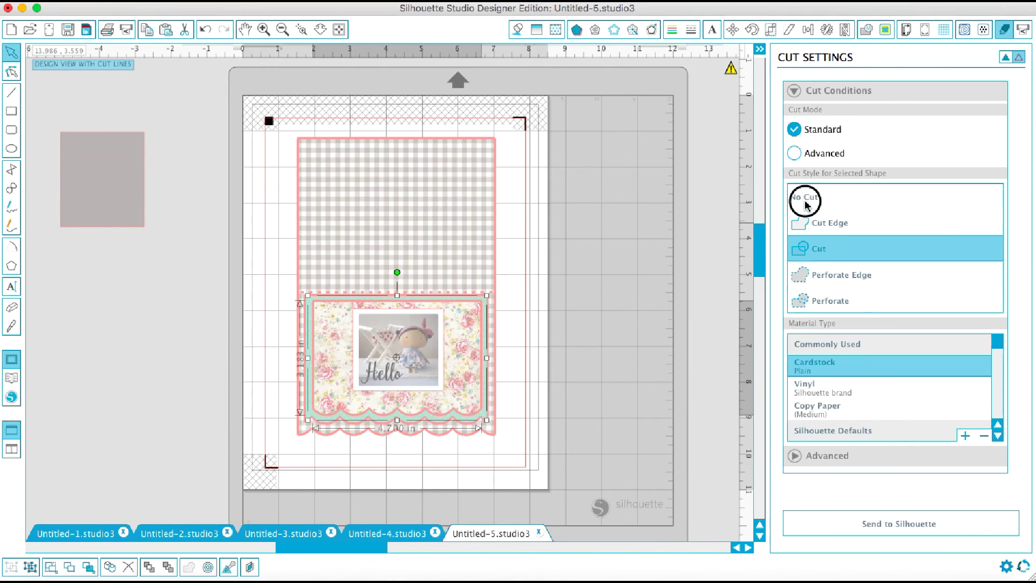
left_click(491, 406)
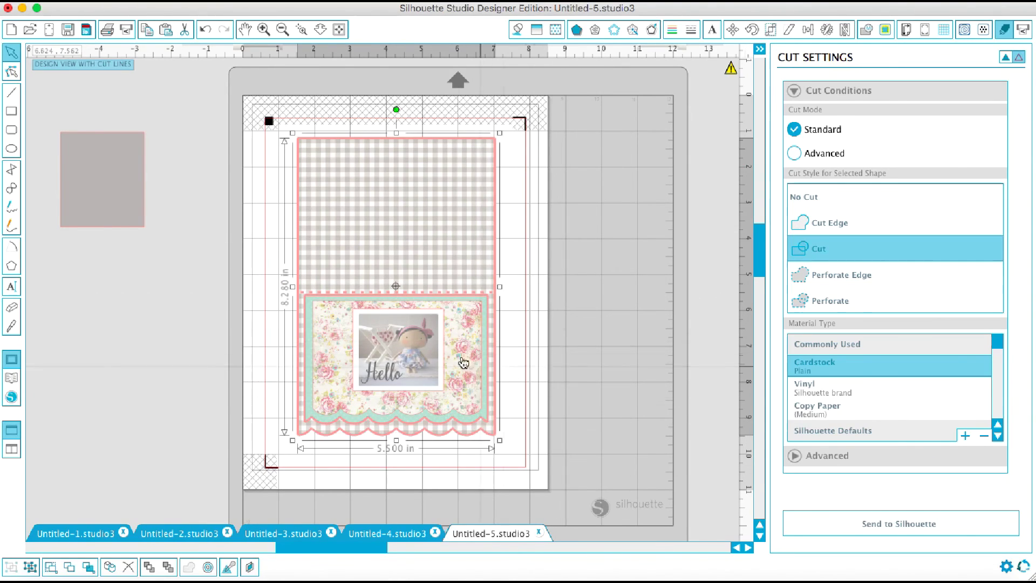
left_click(488, 363)
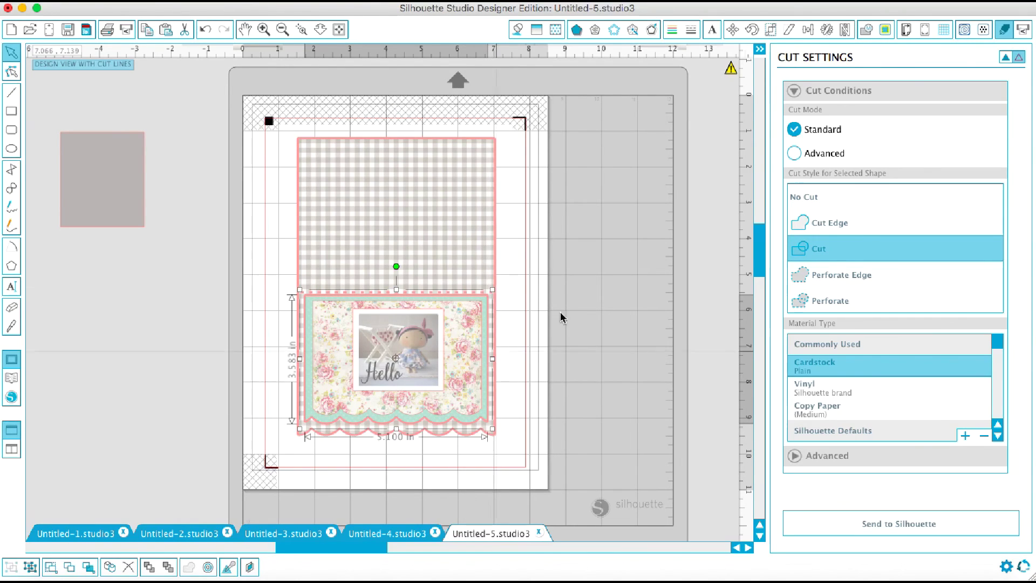
left_click(810, 199)
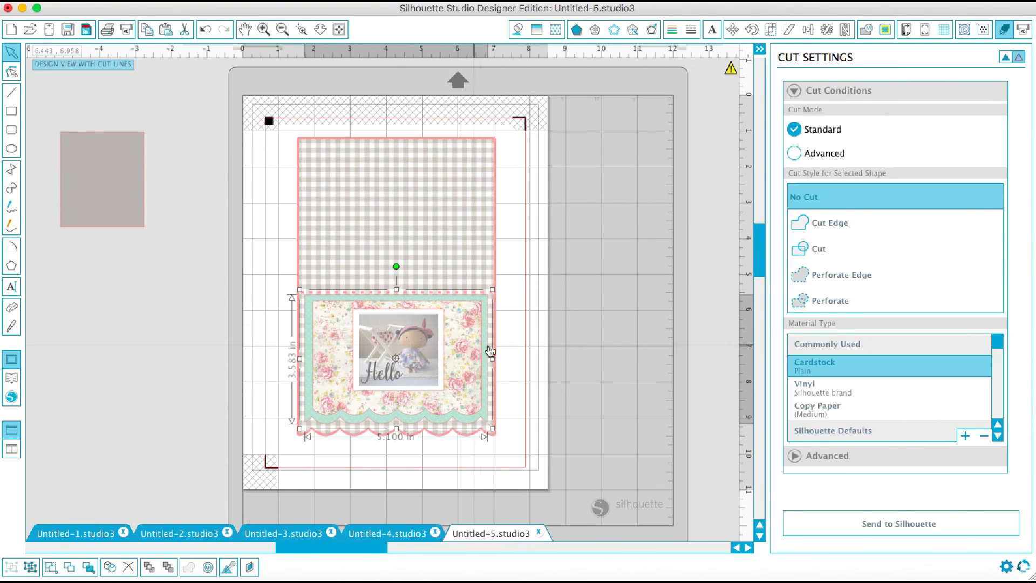
Close the cut settings and shift the teal and floral panels slightly down on the card front
left_click(760, 49)
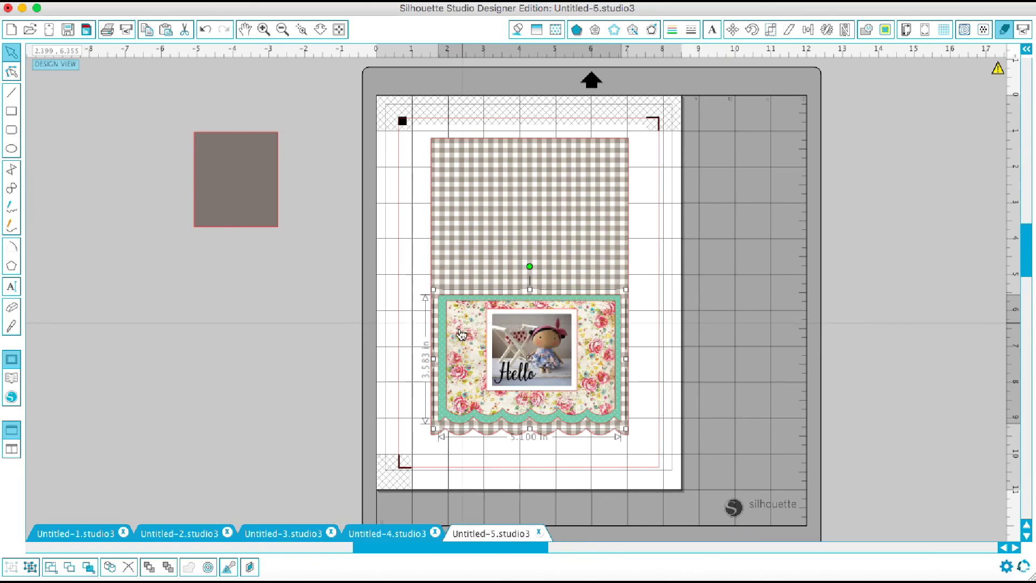
left_click_drag(442, 317, 443, 323)
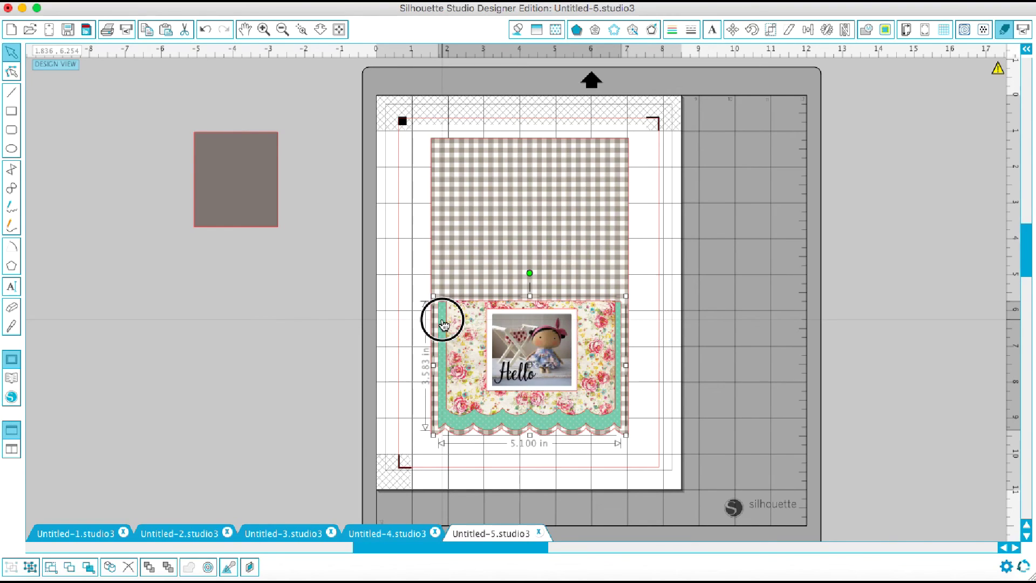
left_click_drag(444, 324, 455, 360)
left_click(453, 353)
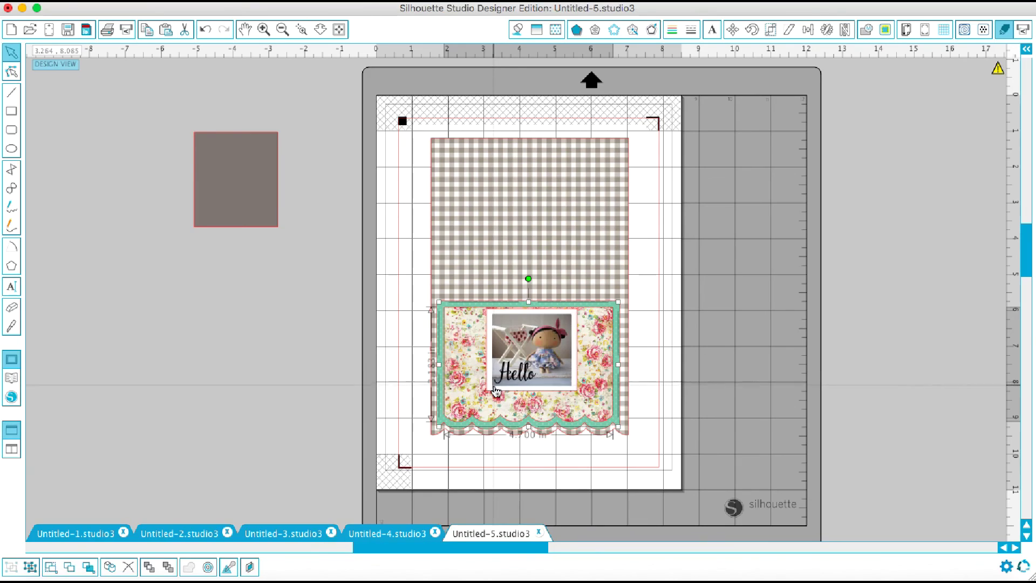
Move the matted photo and "Hello" down with the floral panel, reducing the text to about 1.04 in wide
mouse_move(496, 390)
left_mouse_down()
mouse_move(489, 409)
mouse_move(486, 397)
mouse_move(512, 382)
mouse_move(511, 393)
left_mouse_up()
left_click(513, 378)
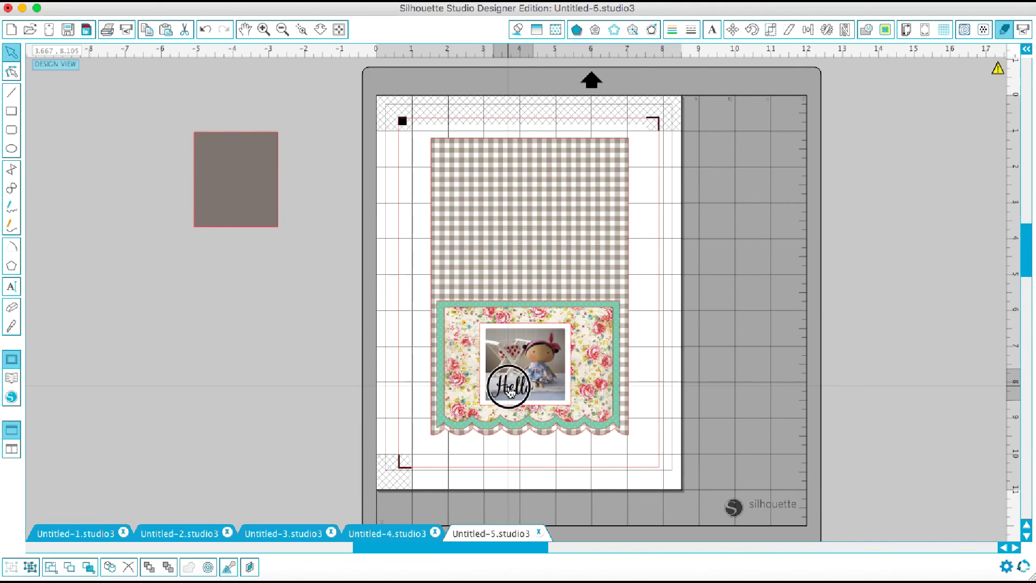
left_click_drag(511, 391, 508, 387)
left_click(508, 387)
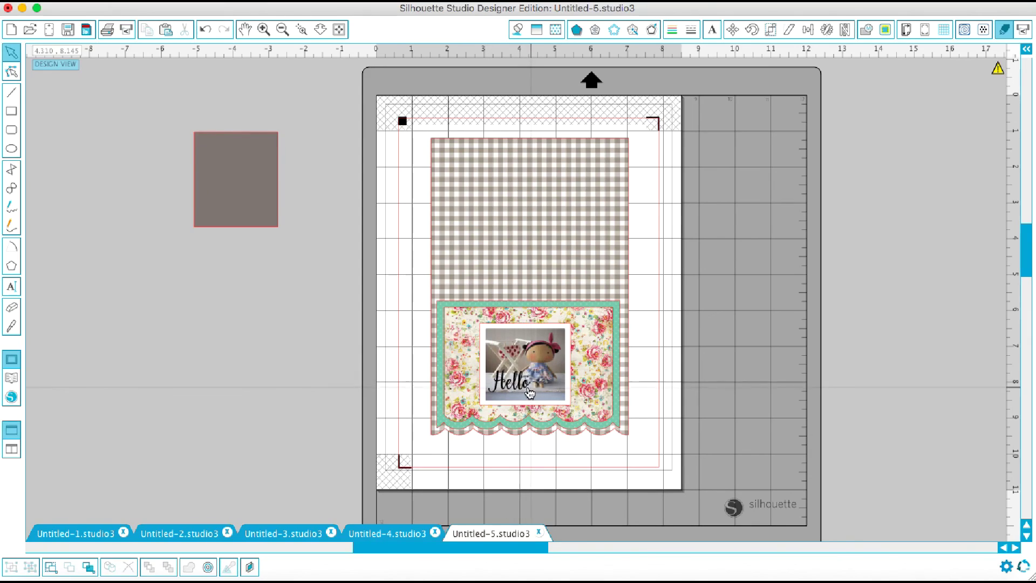
left_click_drag(536, 400, 527, 389)
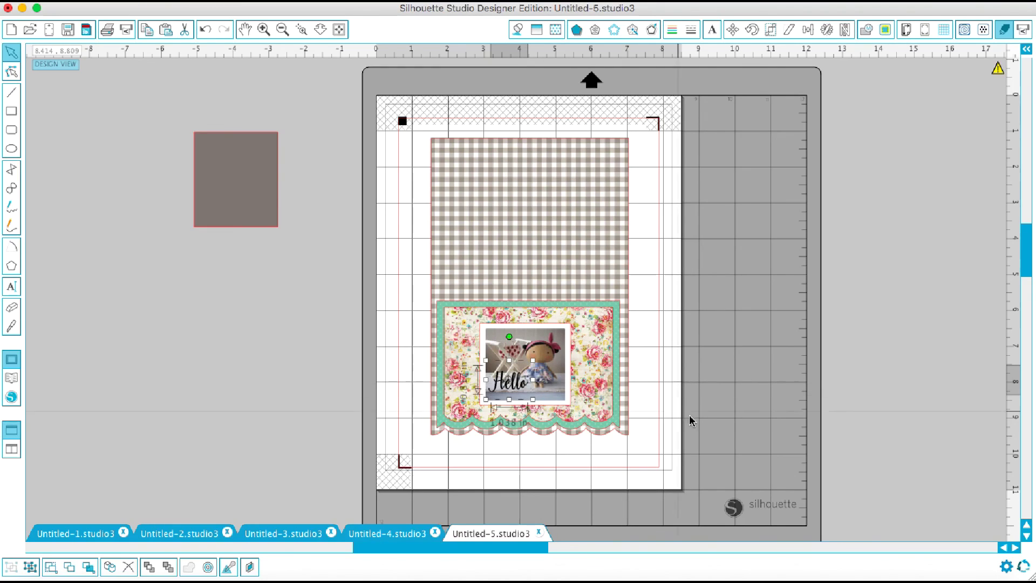
left_click(706, 424)
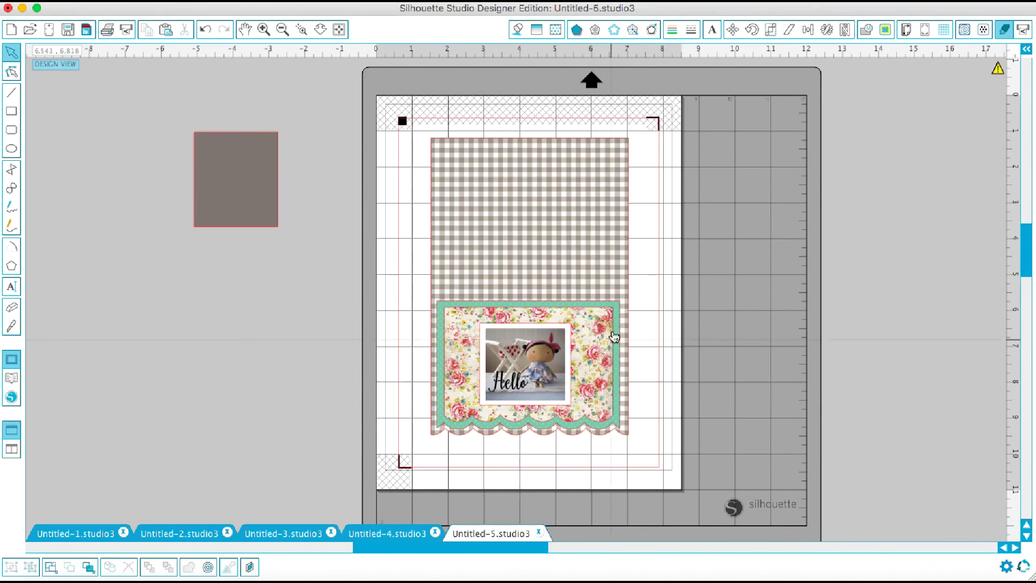
Nudge the teal and floral panels and the matted photo slightly right to centre them on the card front
left_click(586, 309)
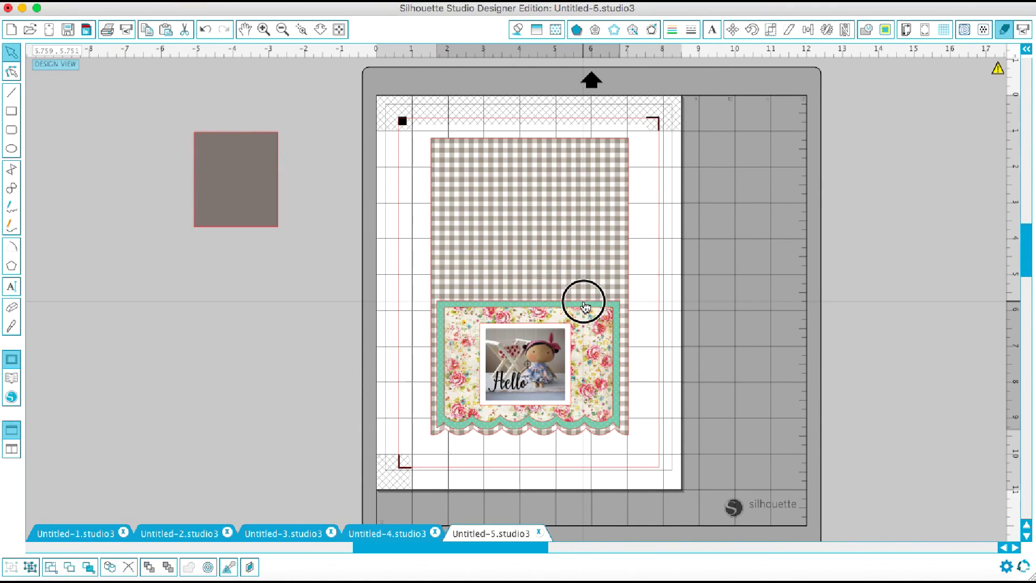
left_click_drag(585, 307, 584, 317)
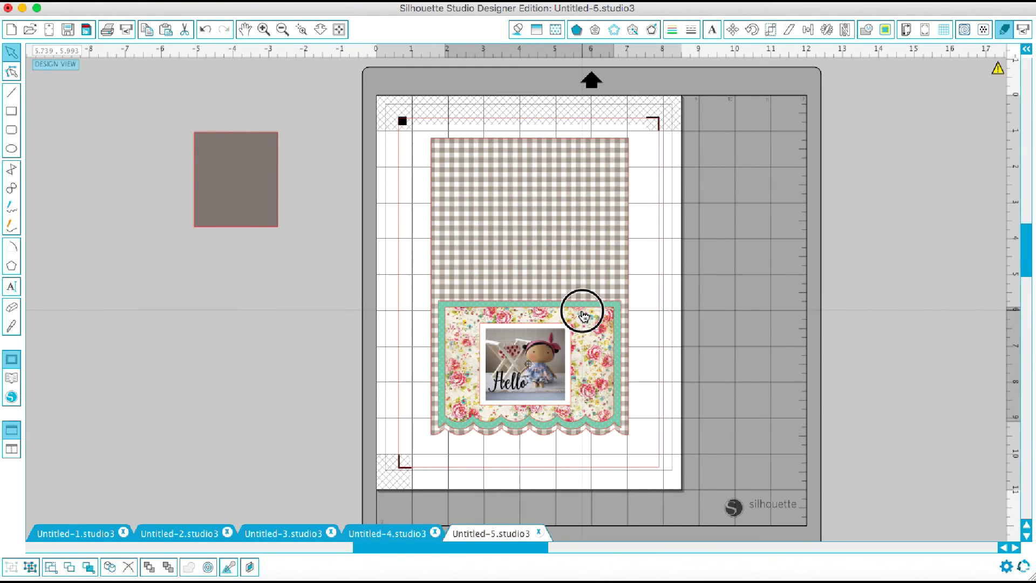
left_click_drag(584, 317, 584, 315)
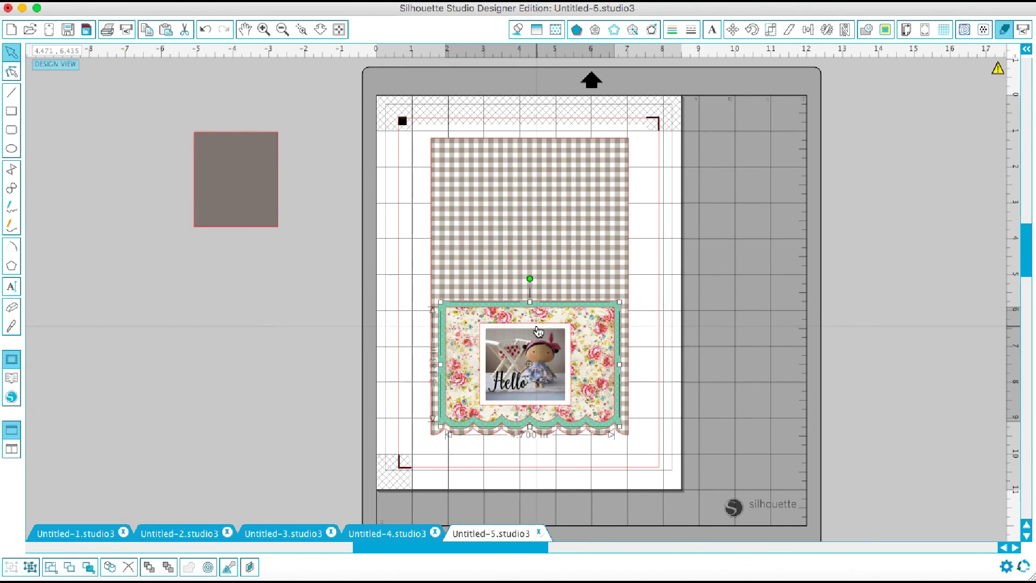
left_click_drag(538, 326, 541, 332)
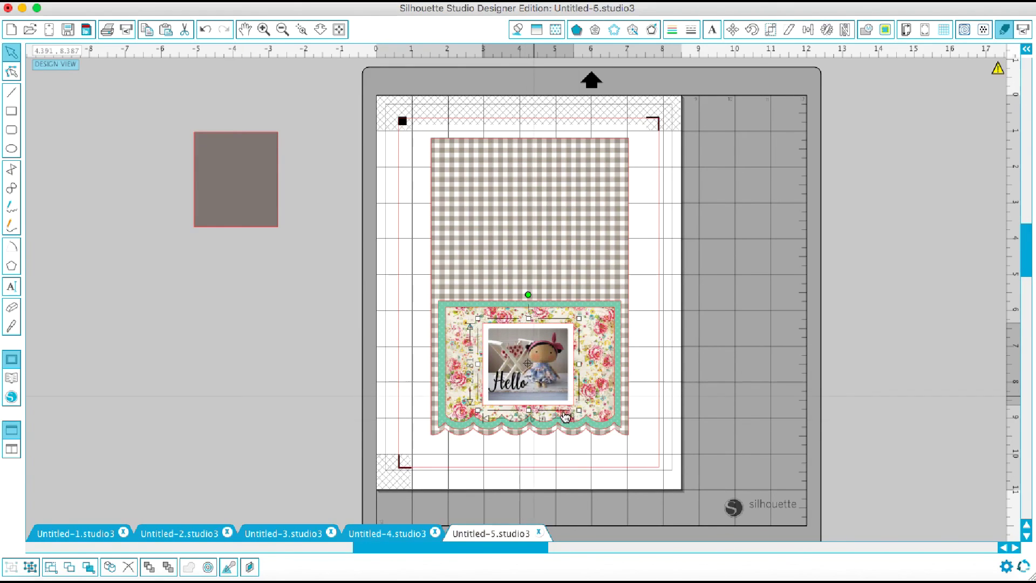
left_click(579, 450)
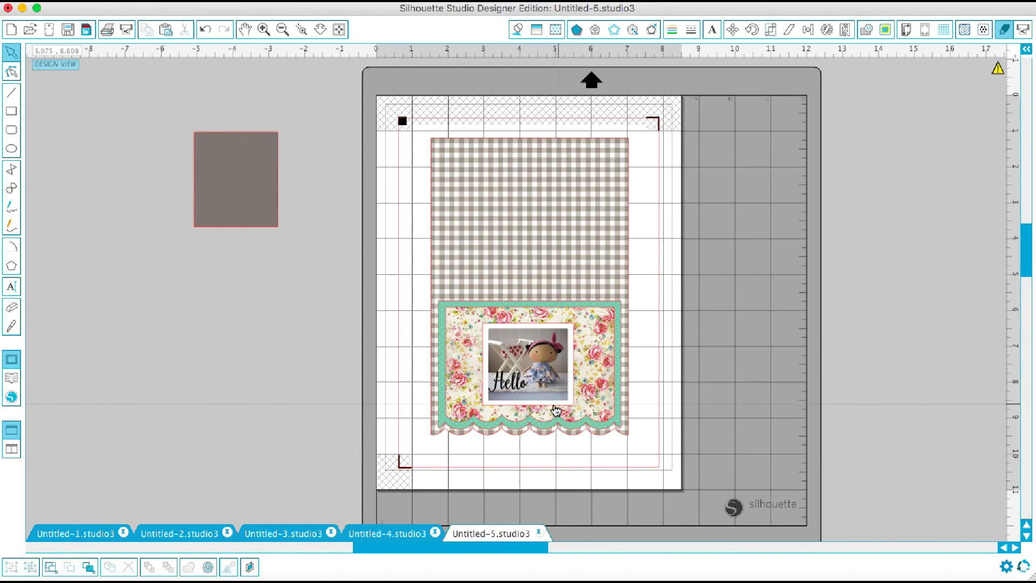